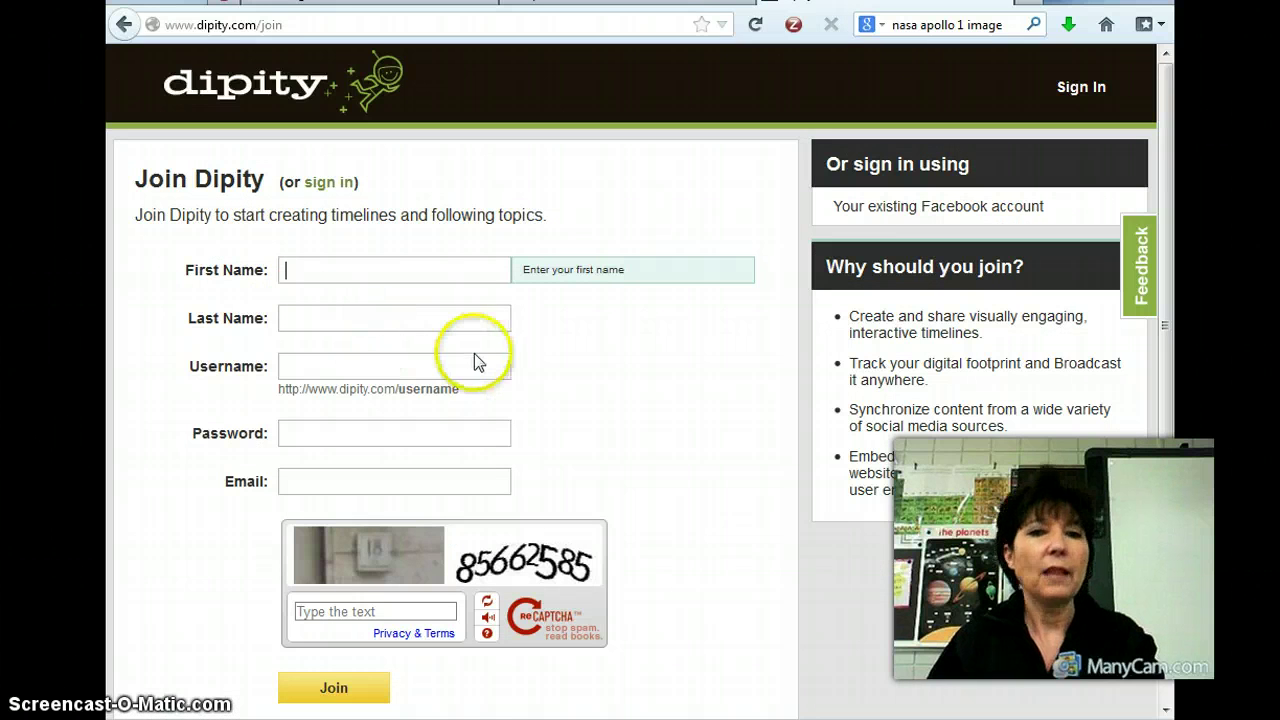
Step: Look over the sign-up form's password and e-mail fields, then scroll back to the top
scroll(520, 370, down, 2)
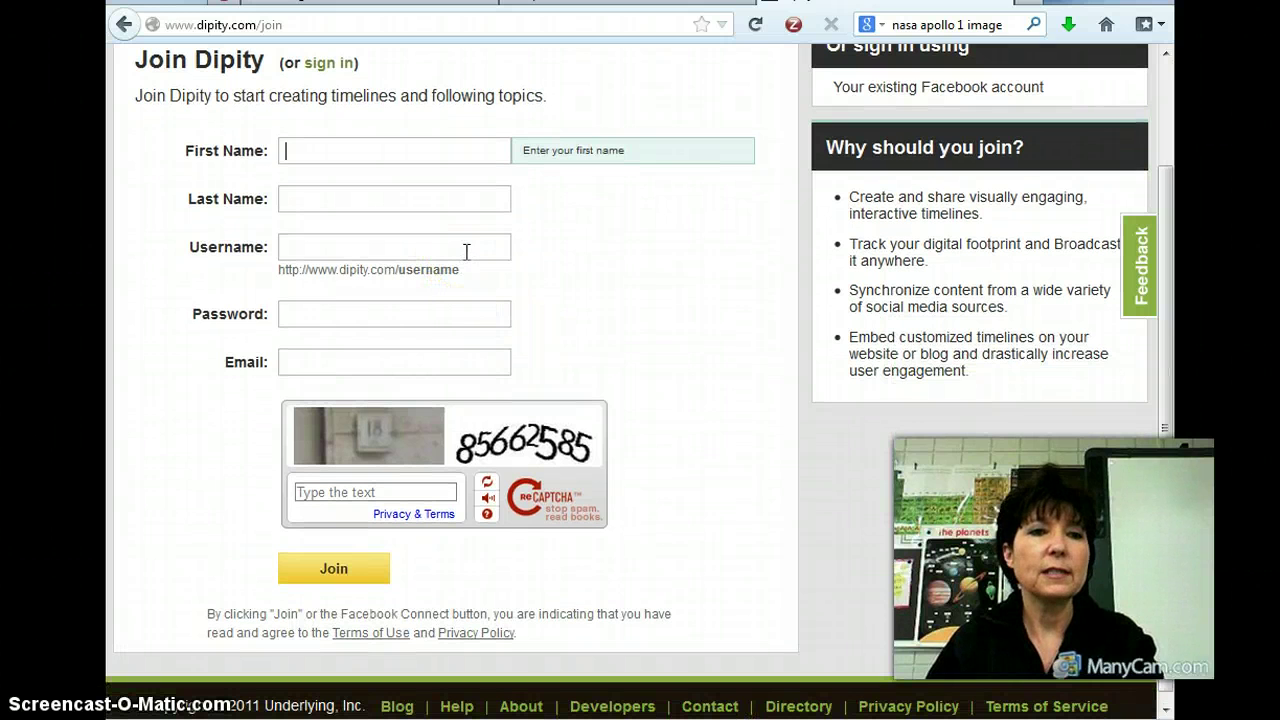
click(458, 316)
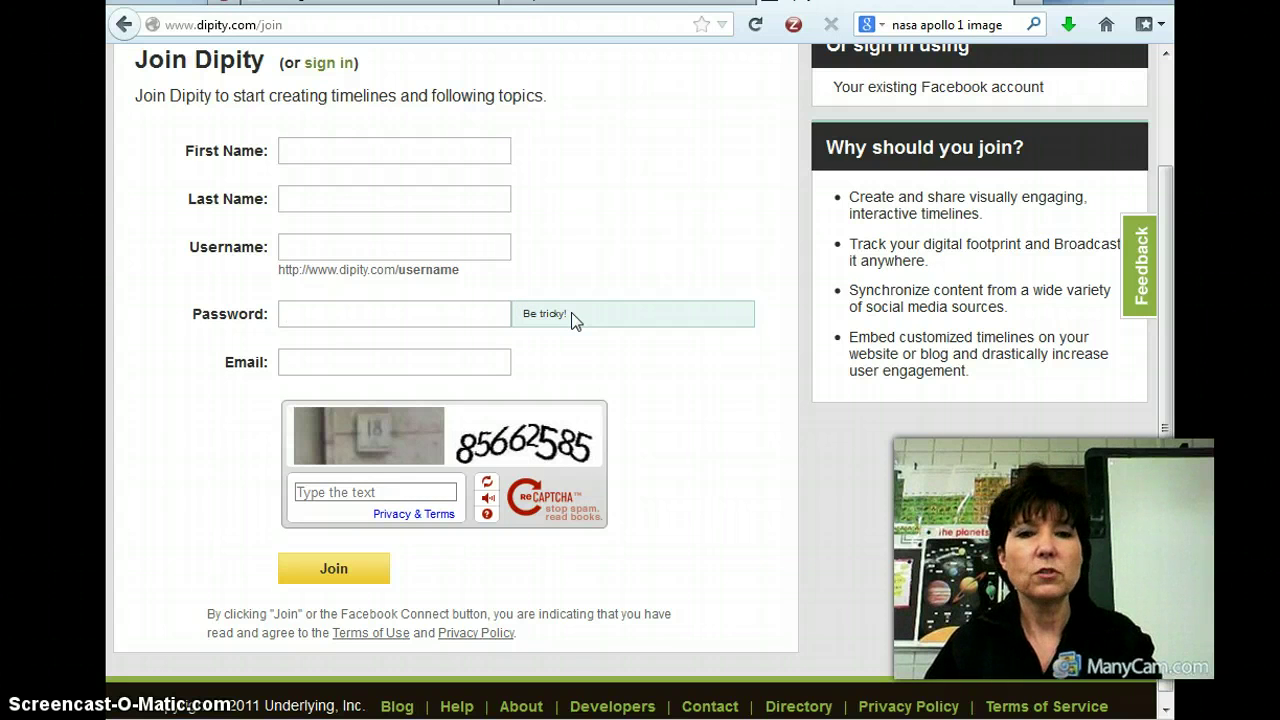
click(484, 362)
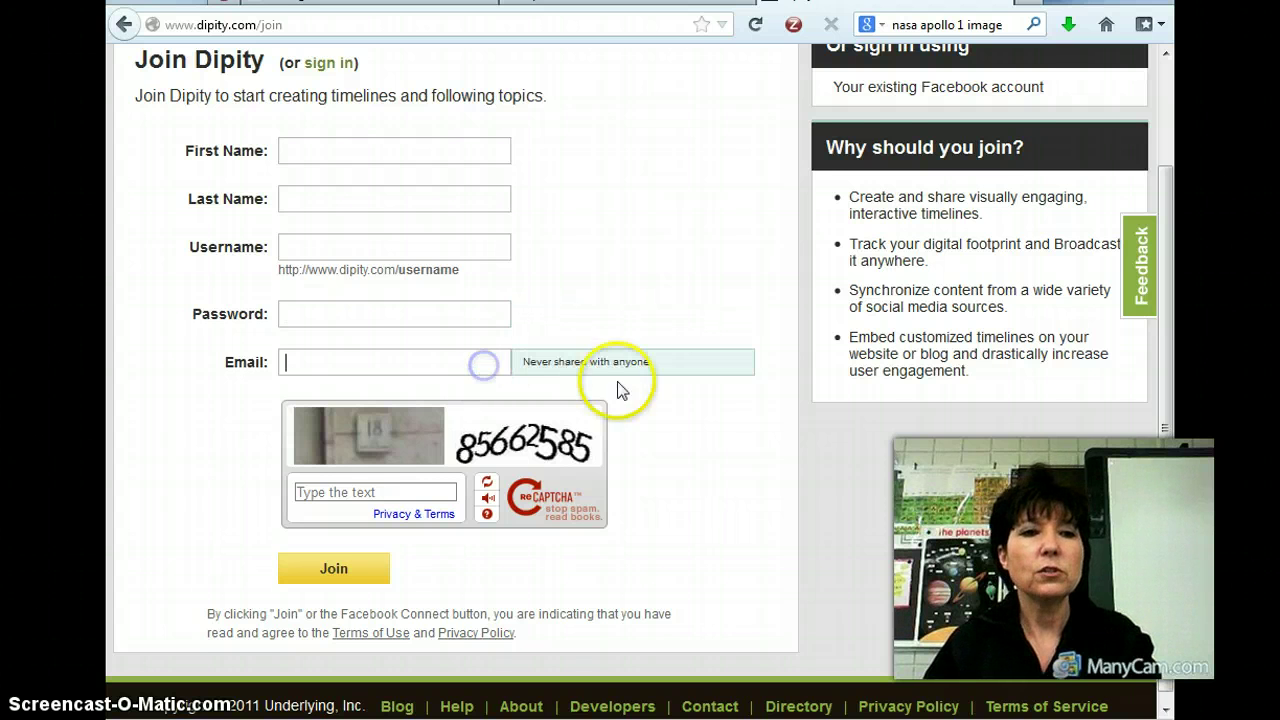
scroll(696, 434, down, 1)
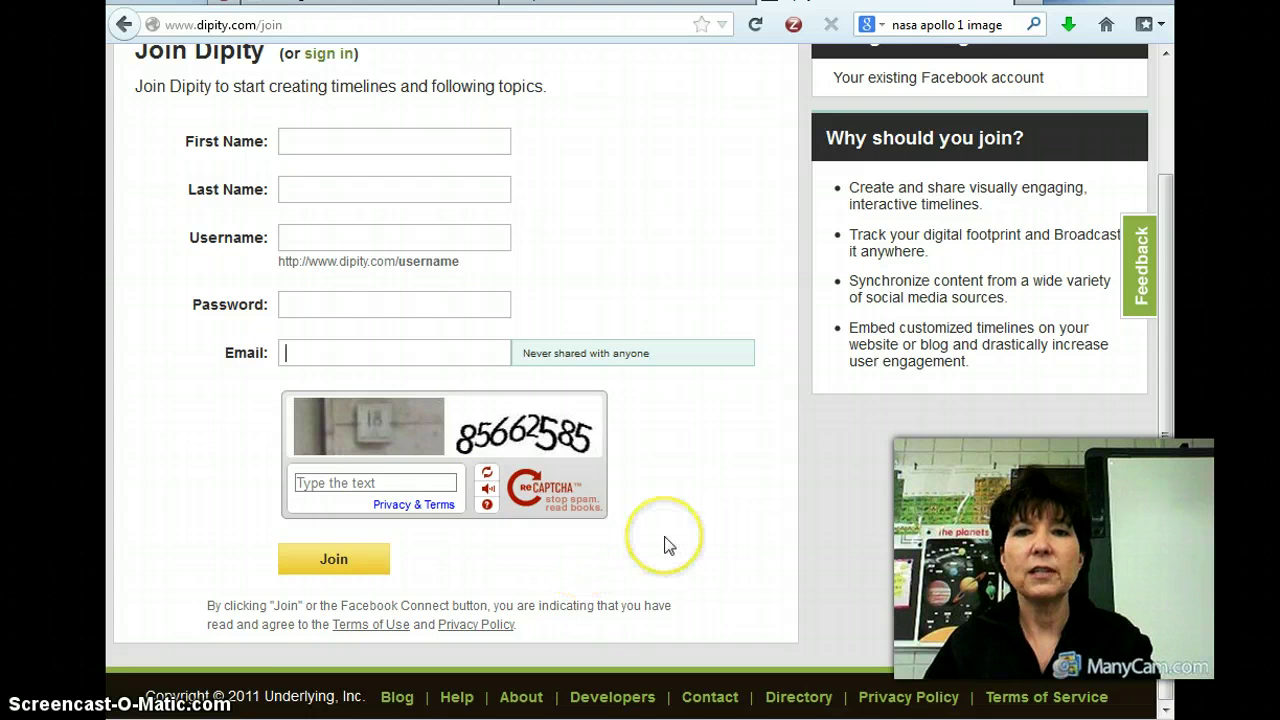
scroll(668, 545, up, 2)
scroll(668, 545, up, 1)
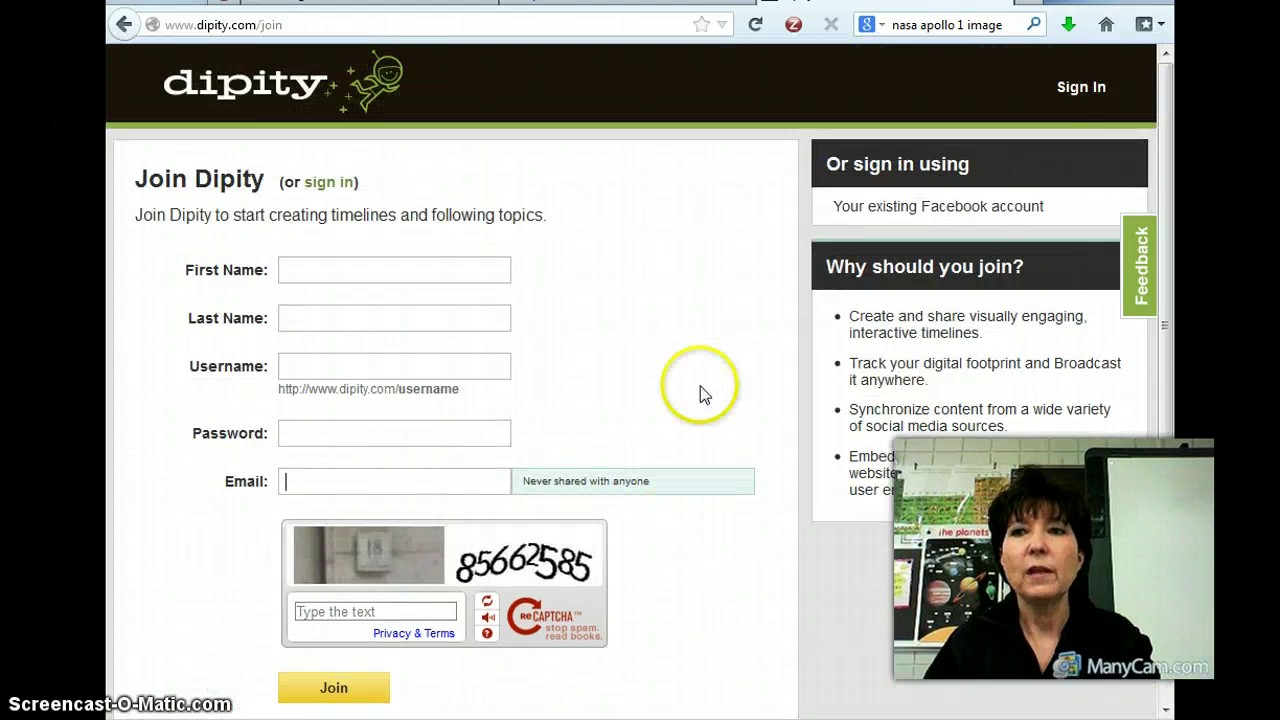
Step: Sign in to the existing Dipity account with its username and password
click(1084, 88)
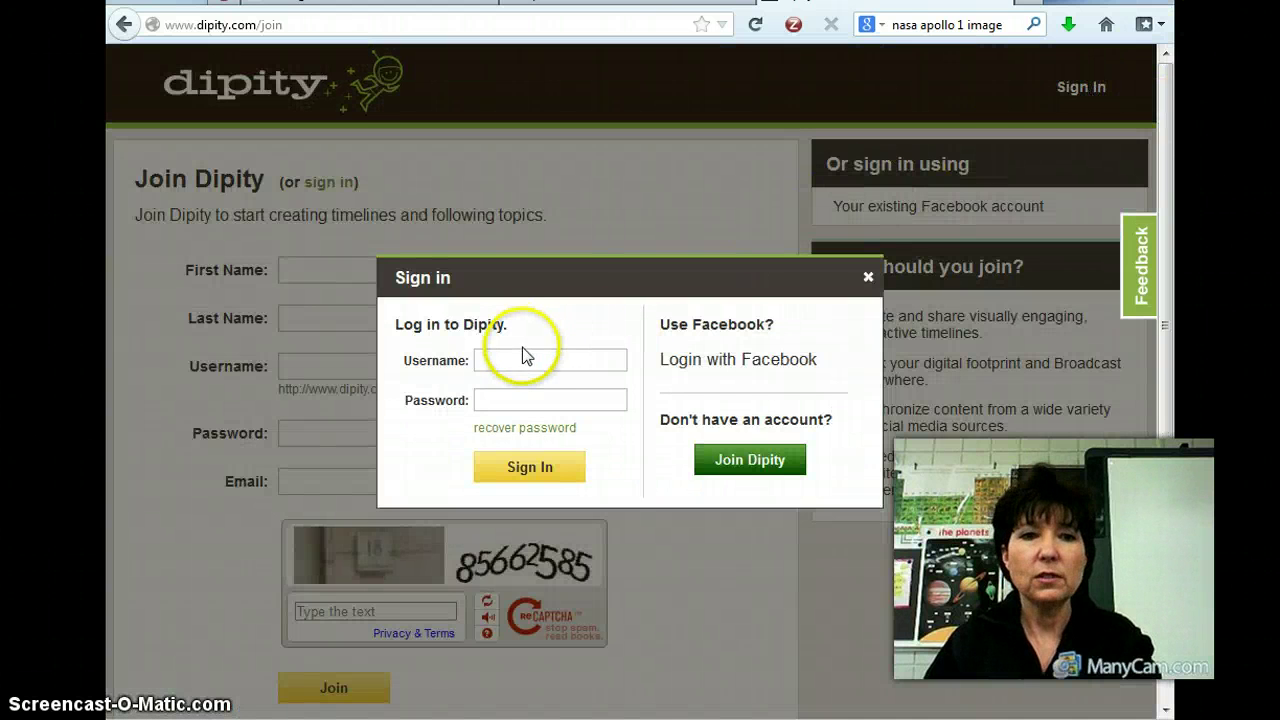
click(519, 359)
text(dkre)
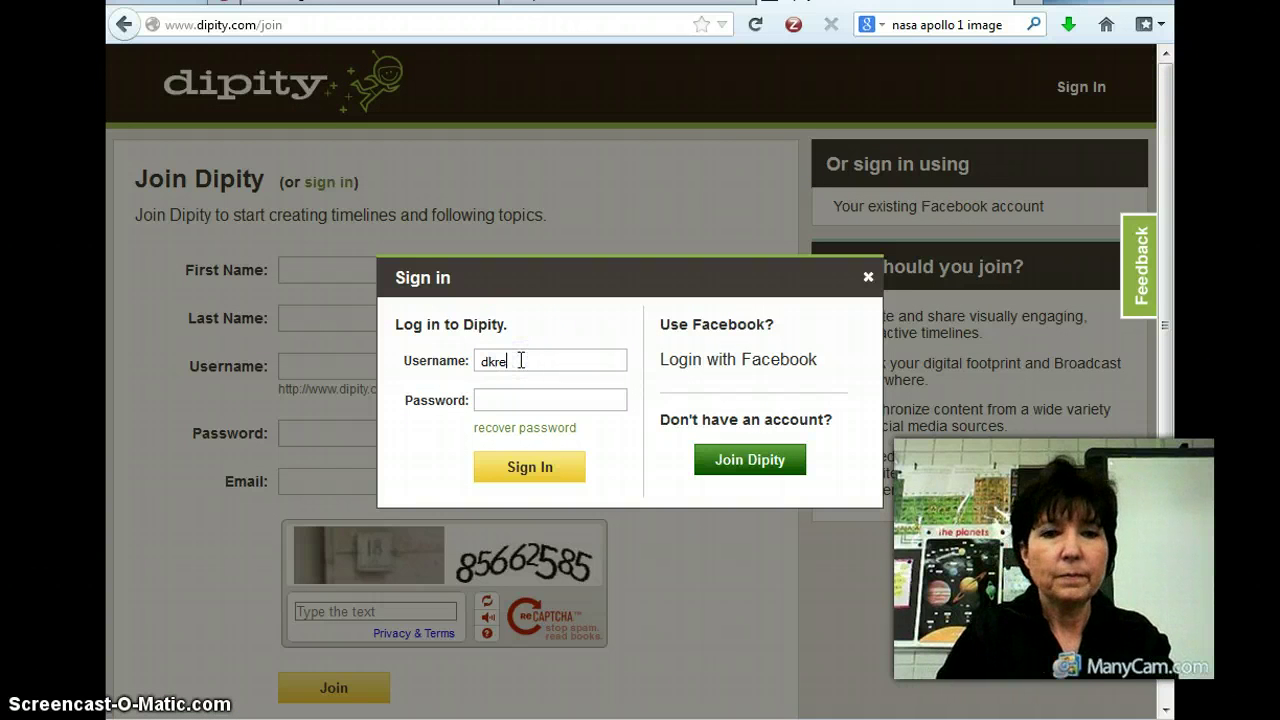
text(ed3)
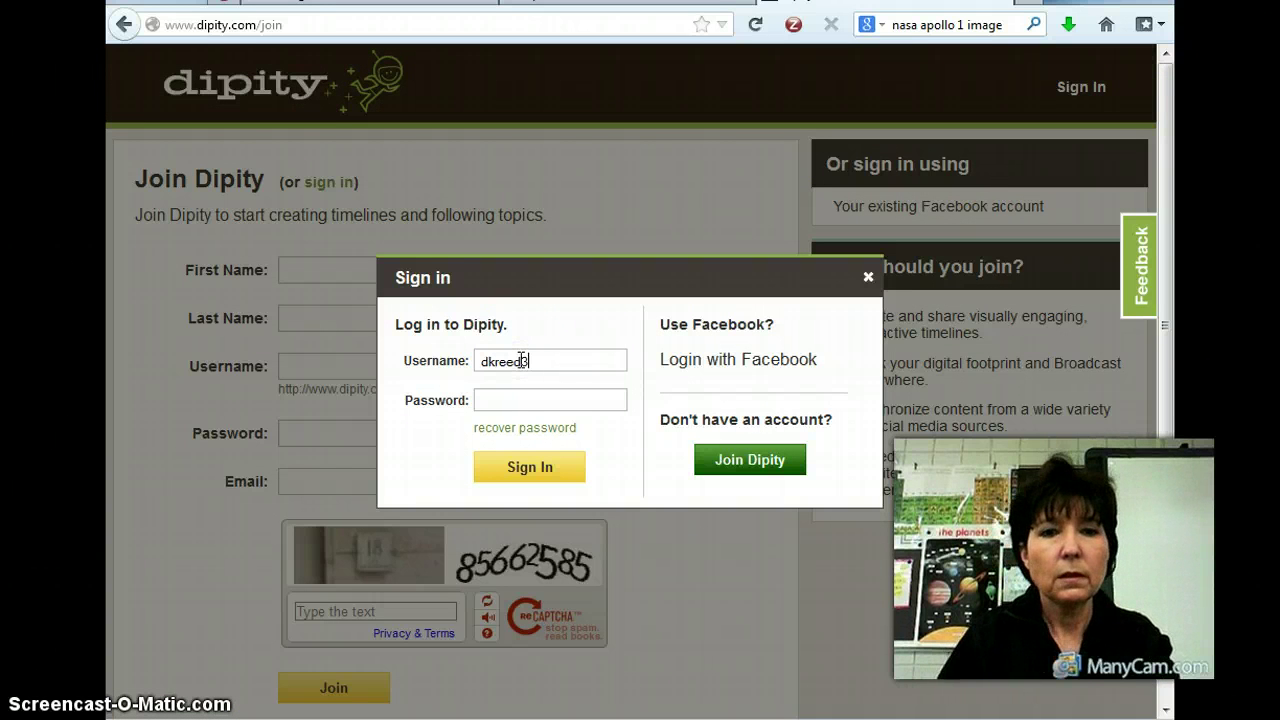
click(530, 399)
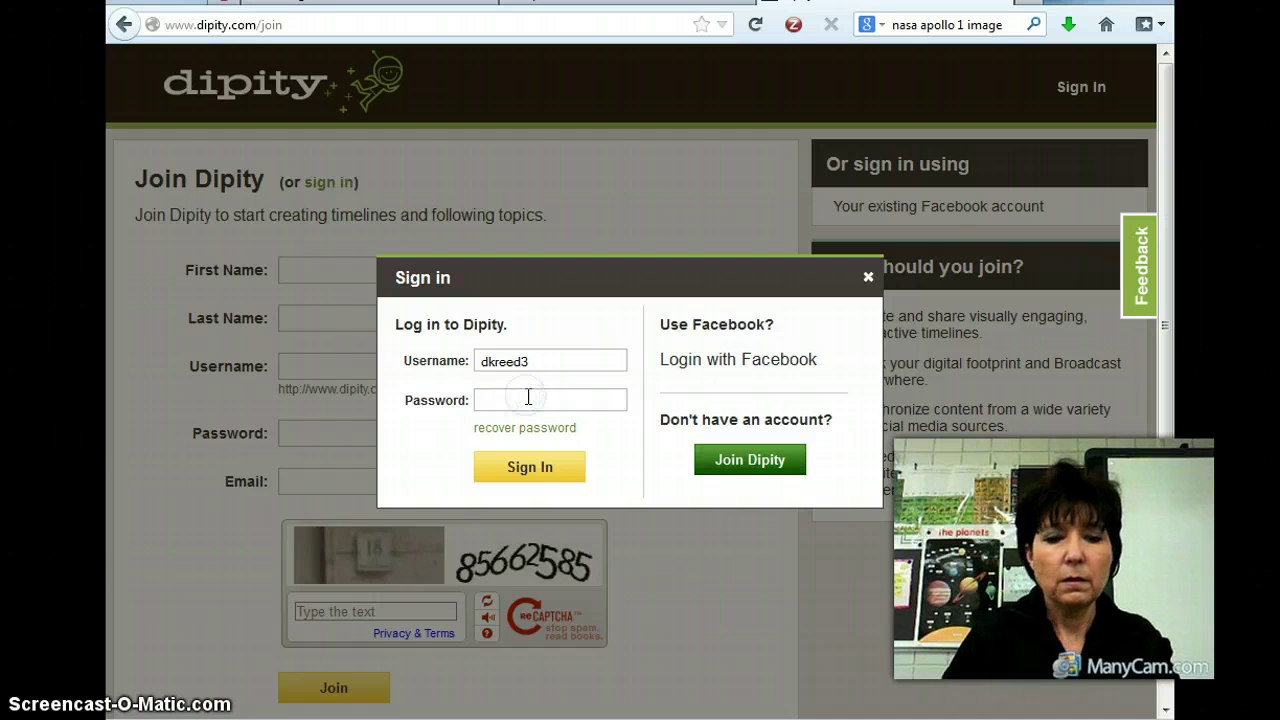
text(********)
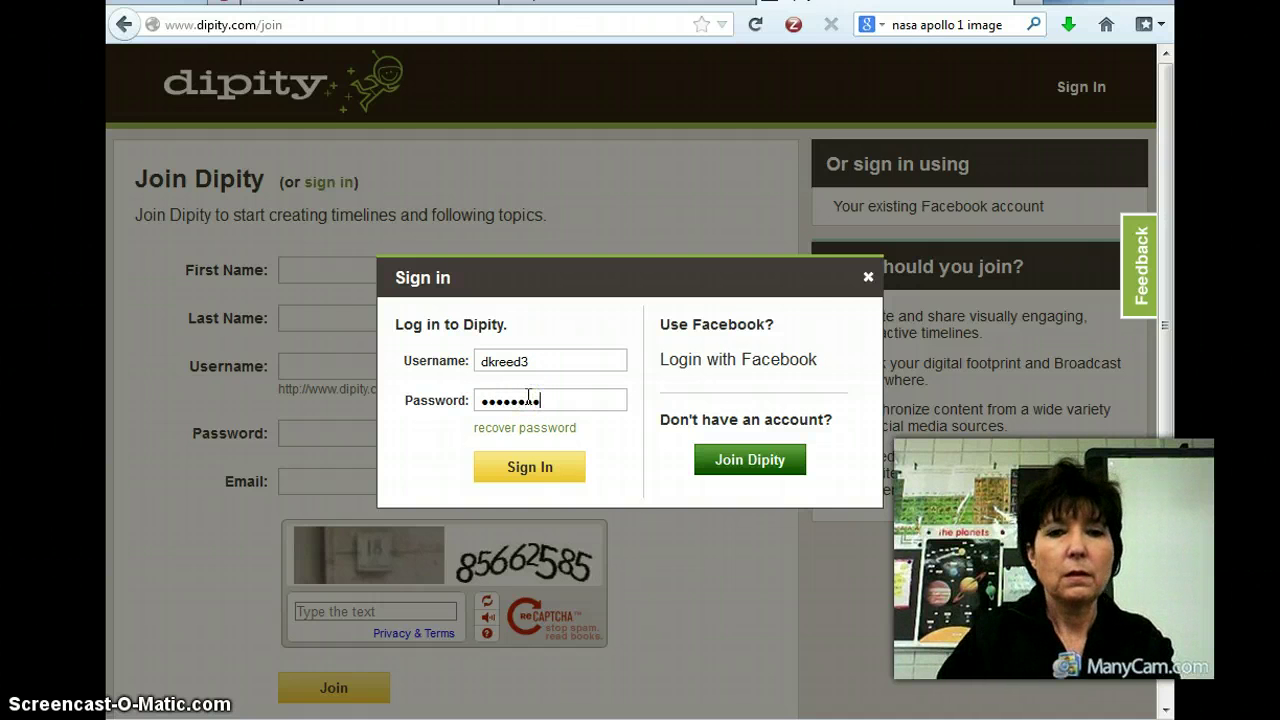
click(538, 484)
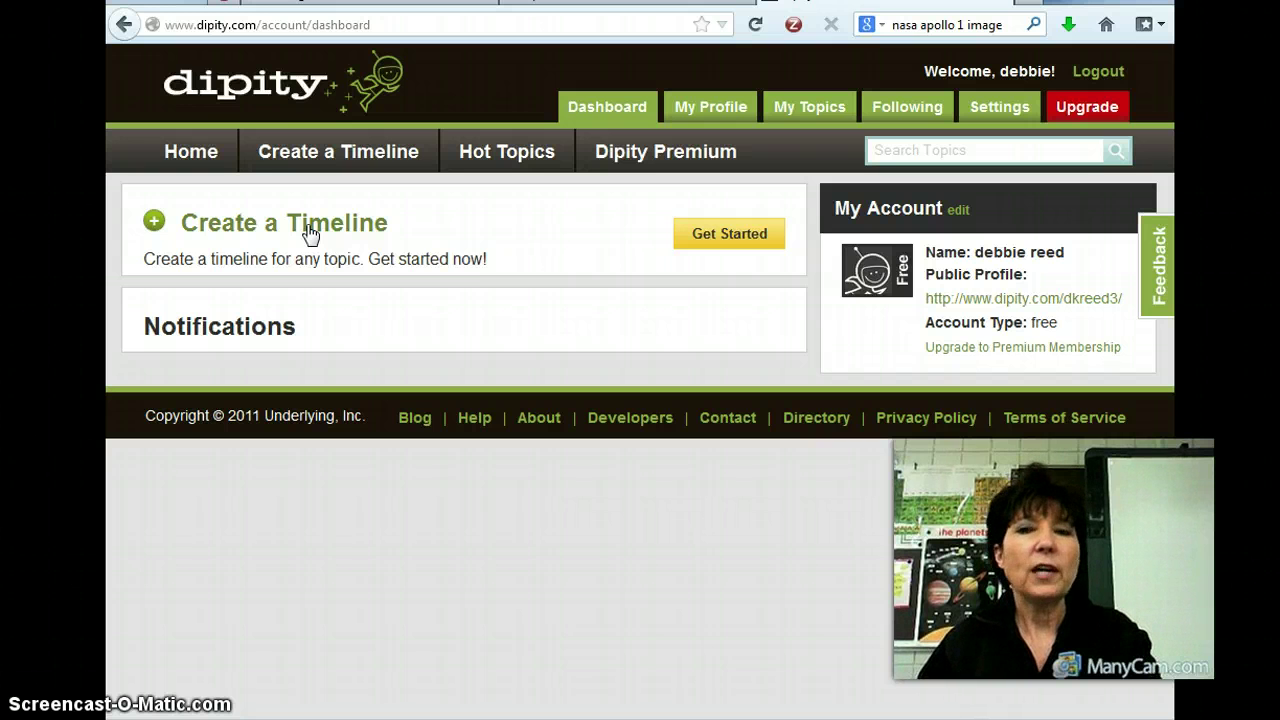
Step: Show the My Topics list with Space Program and Space Probes
click(274, 232)
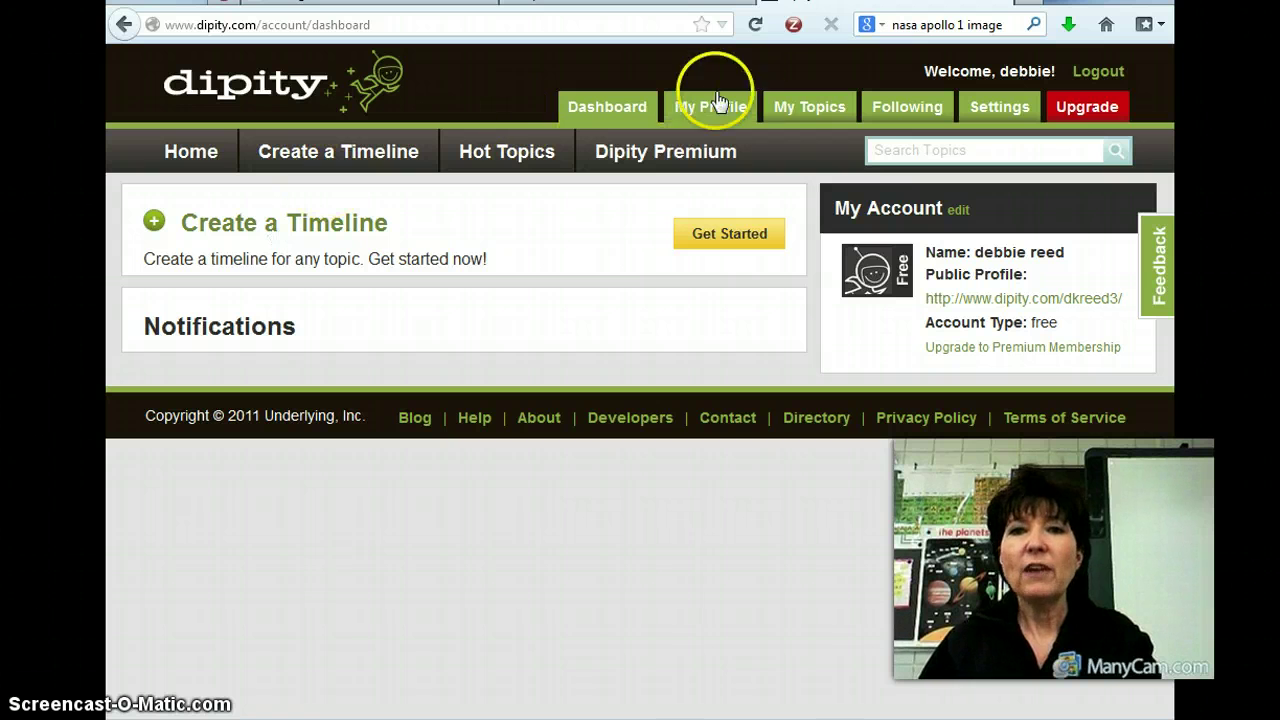
click(790, 115)
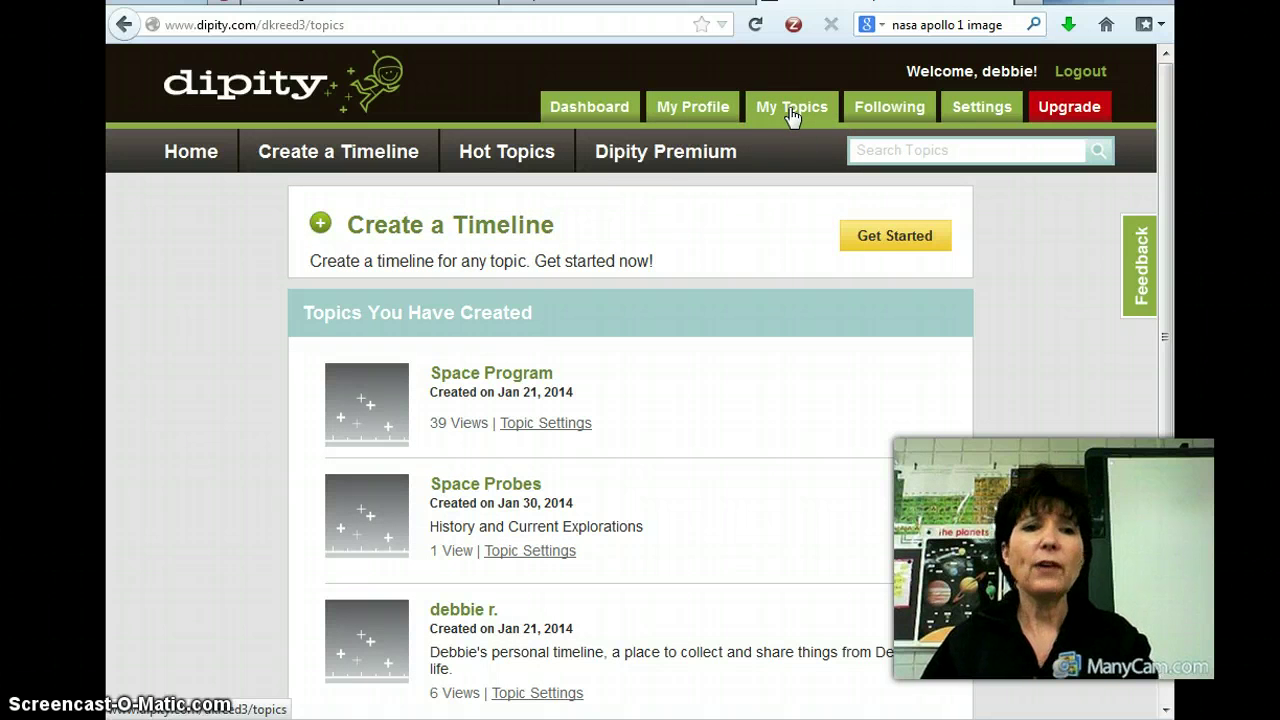
Step: Open the Space Program timeline, scroll to its events, and bring up the Add an Event form
click(514, 378)
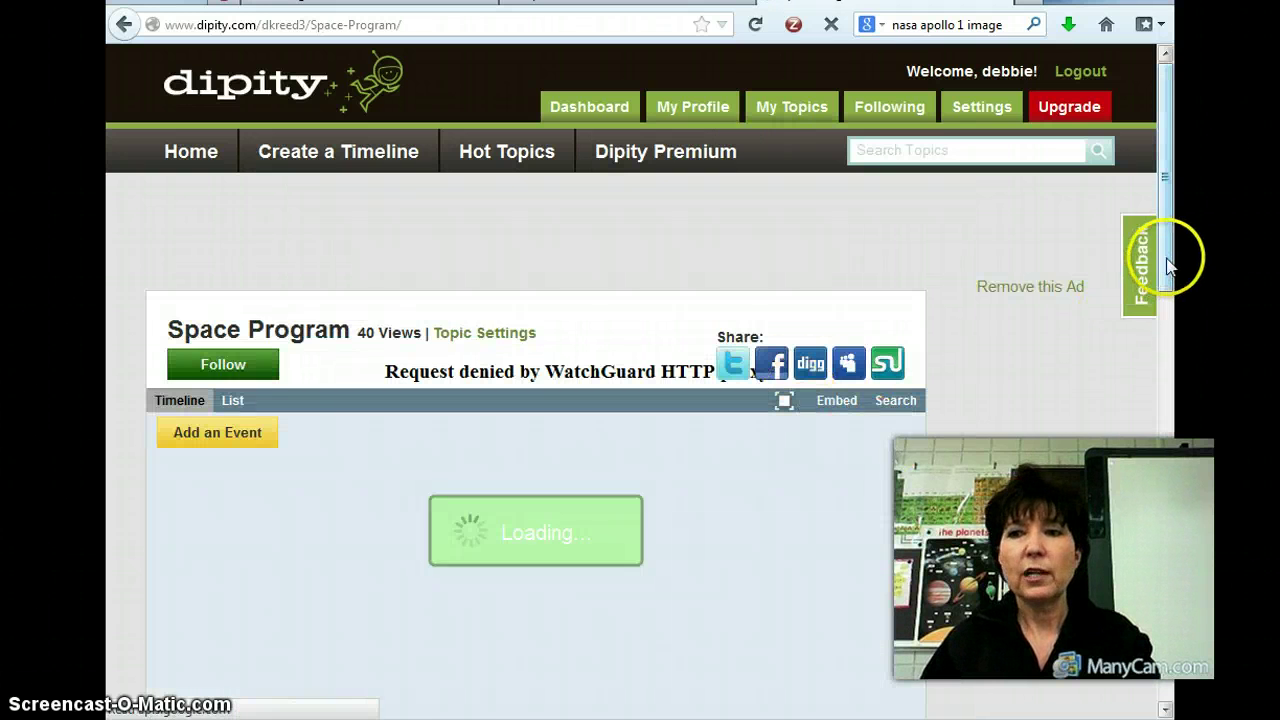
drag(1172, 251, 1172, 345)
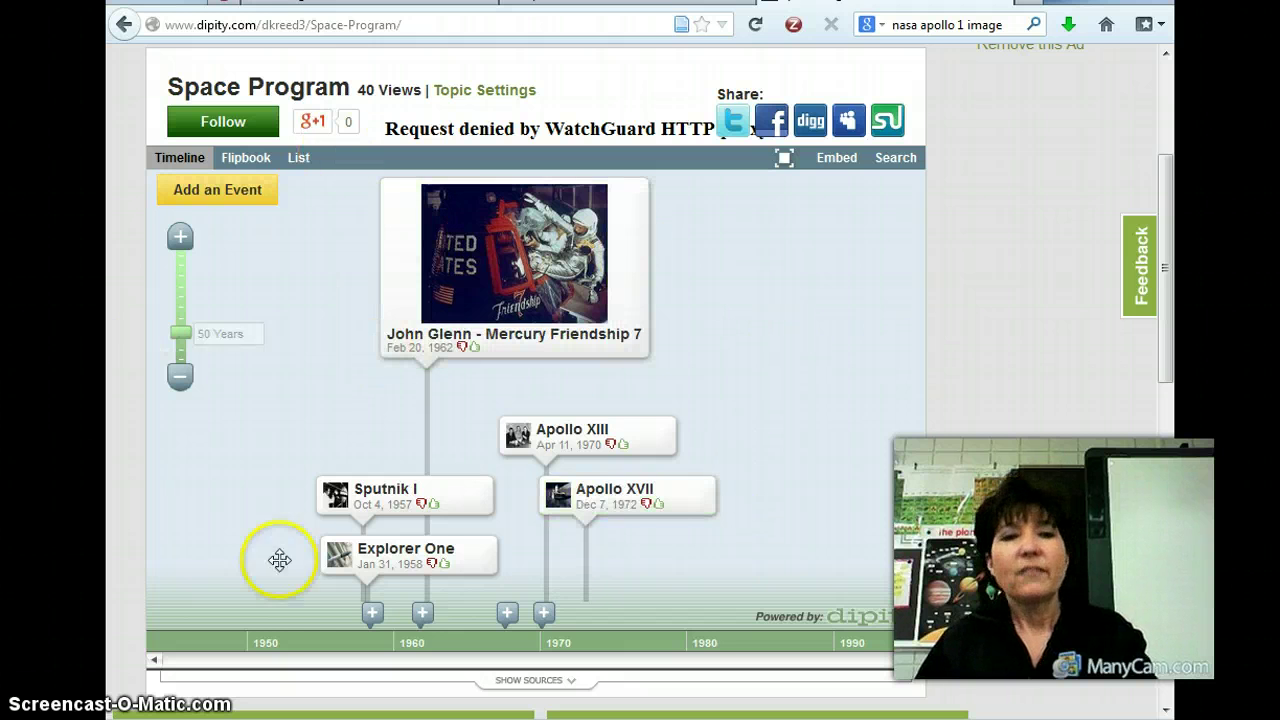
scroll(789, 473, up, 3)
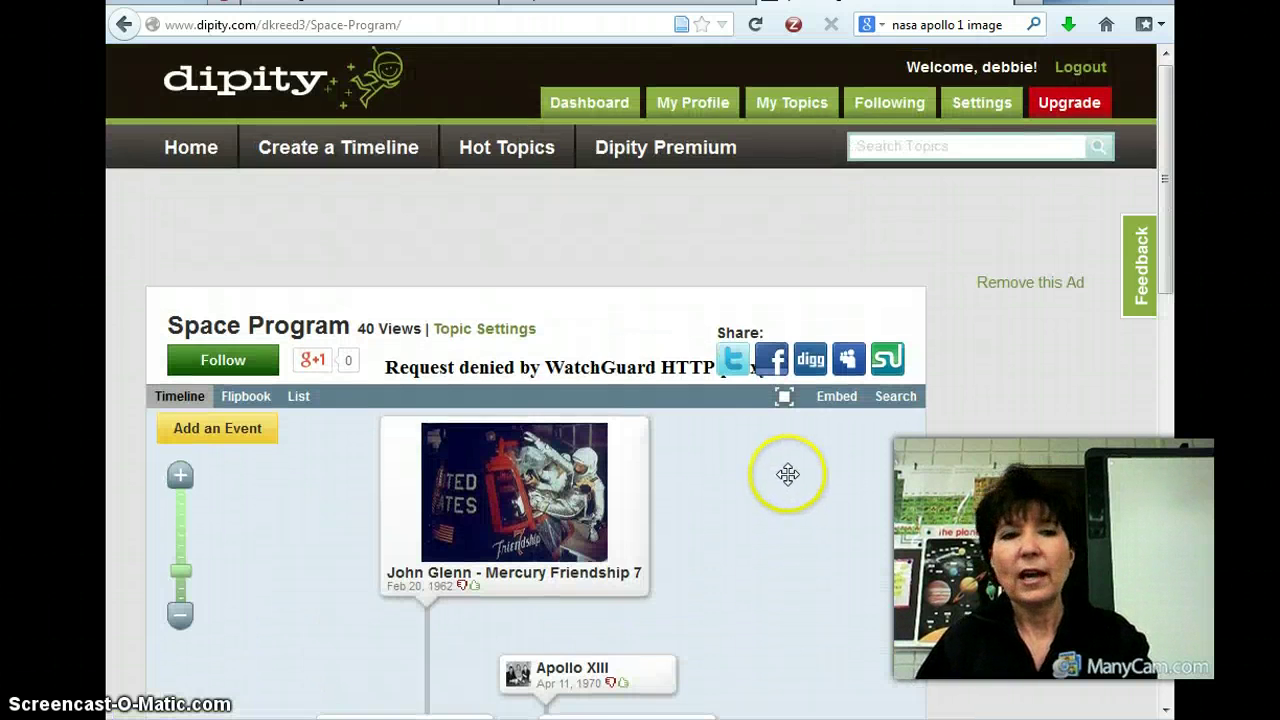
scroll(789, 473, down, 3)
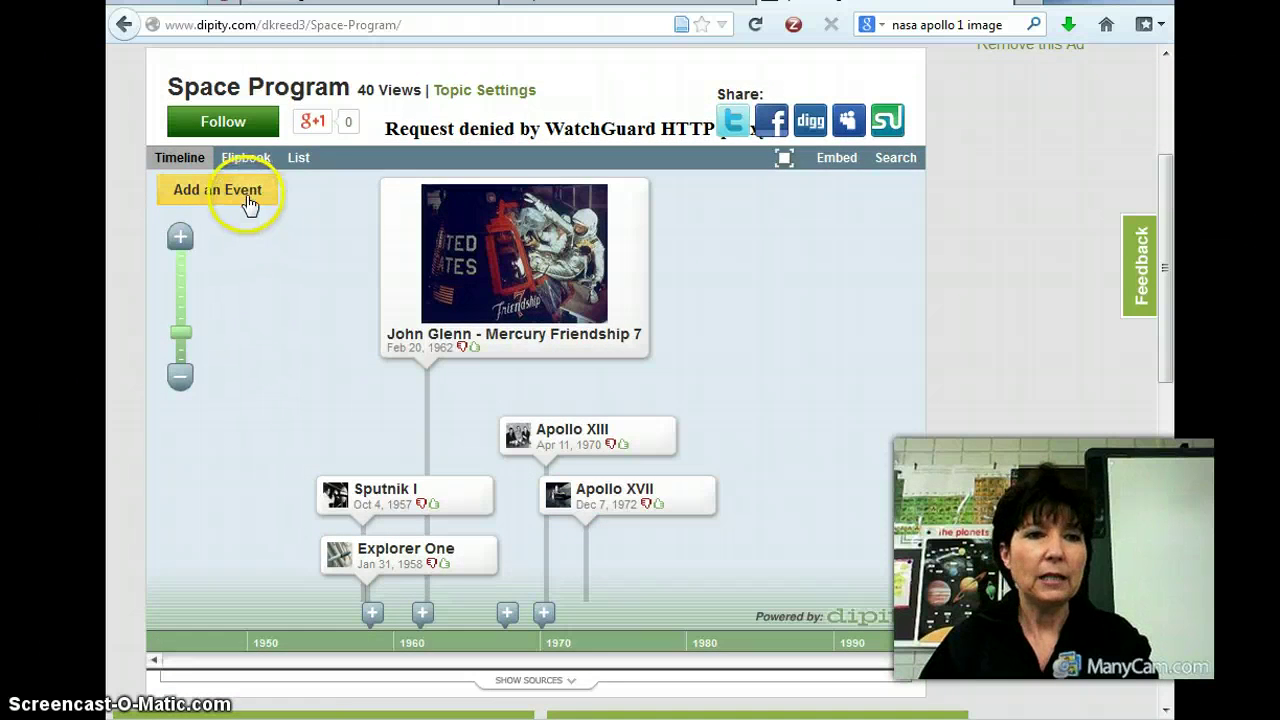
click(248, 192)
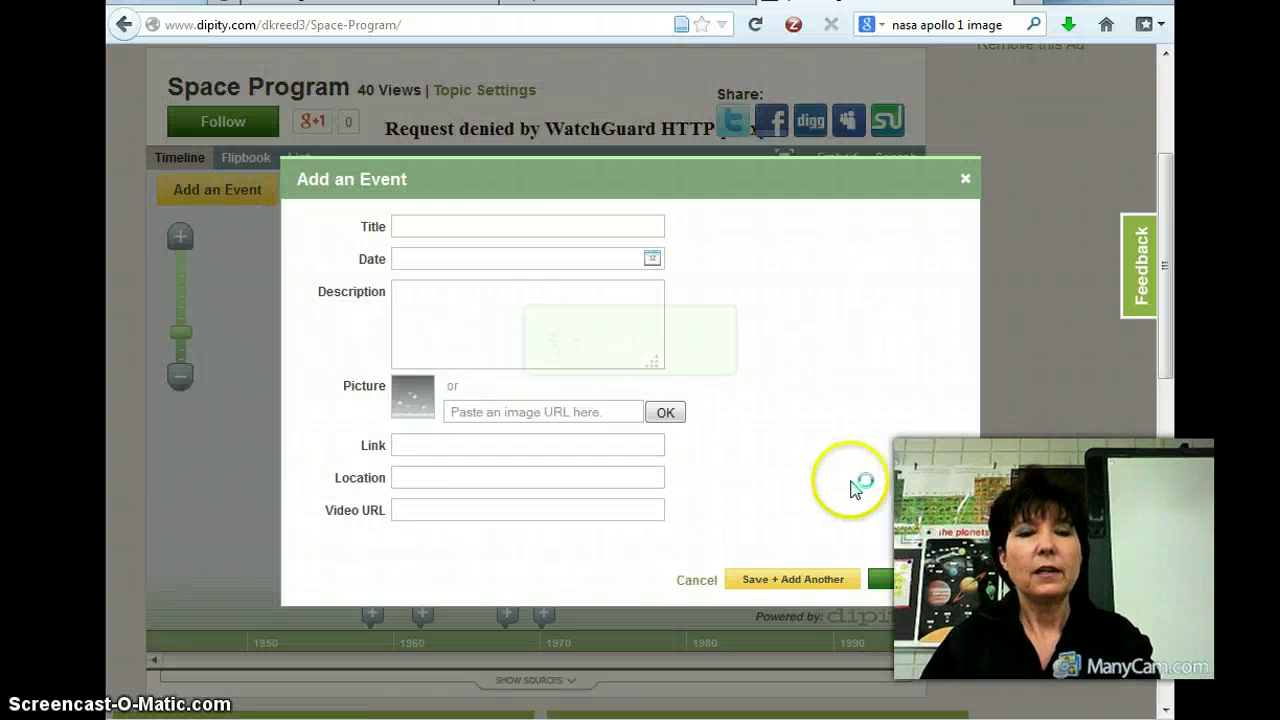
Step: Enter 'Apollo 1' as the new event's title
click(529, 226)
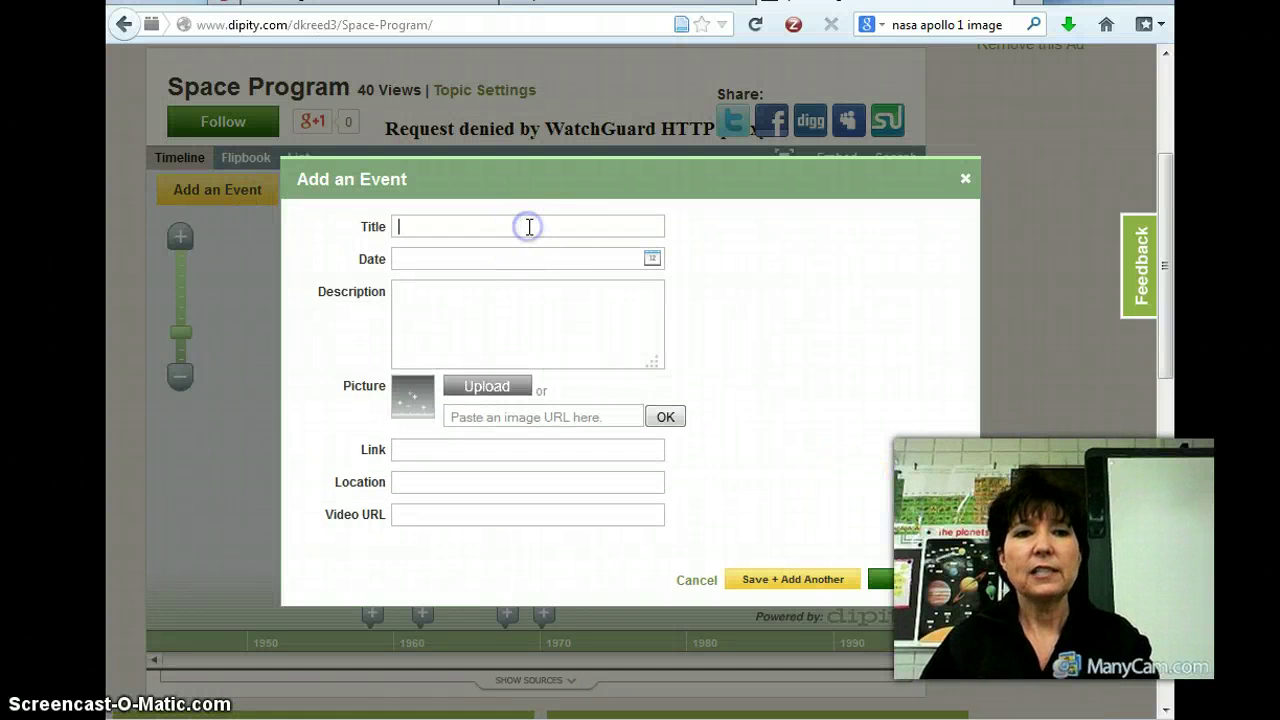
text(Ap)
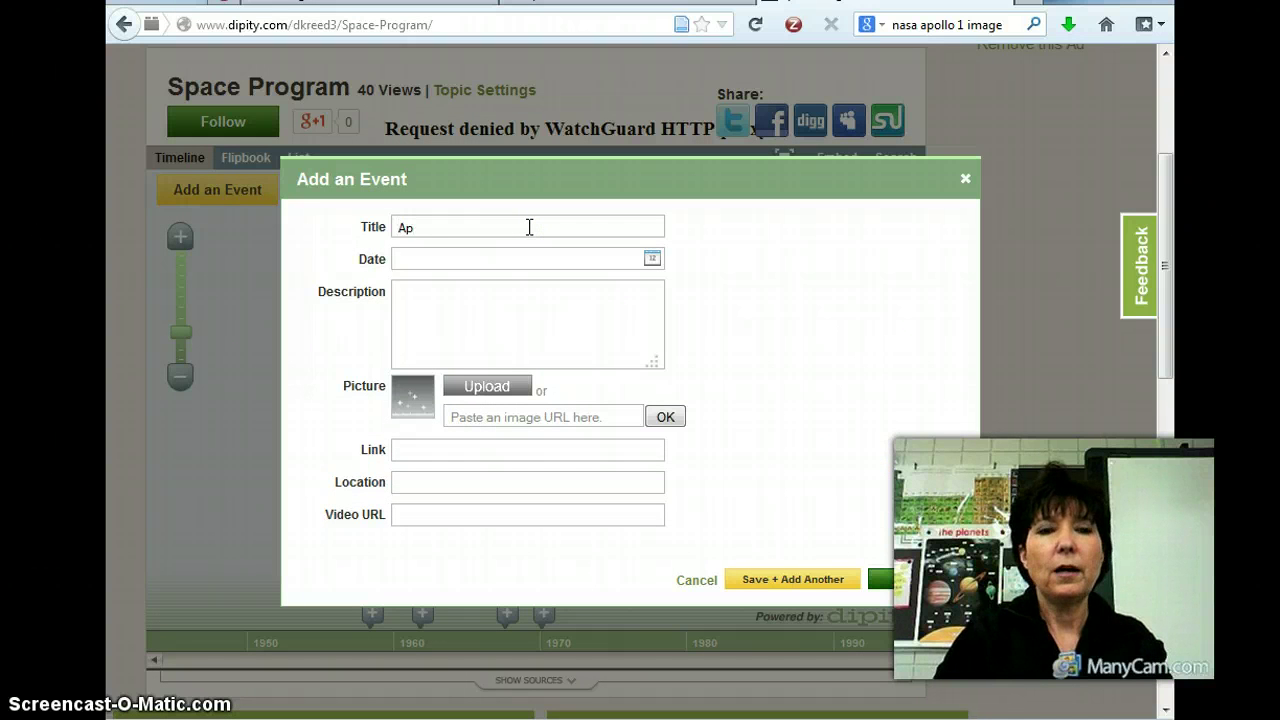
text(ollo)
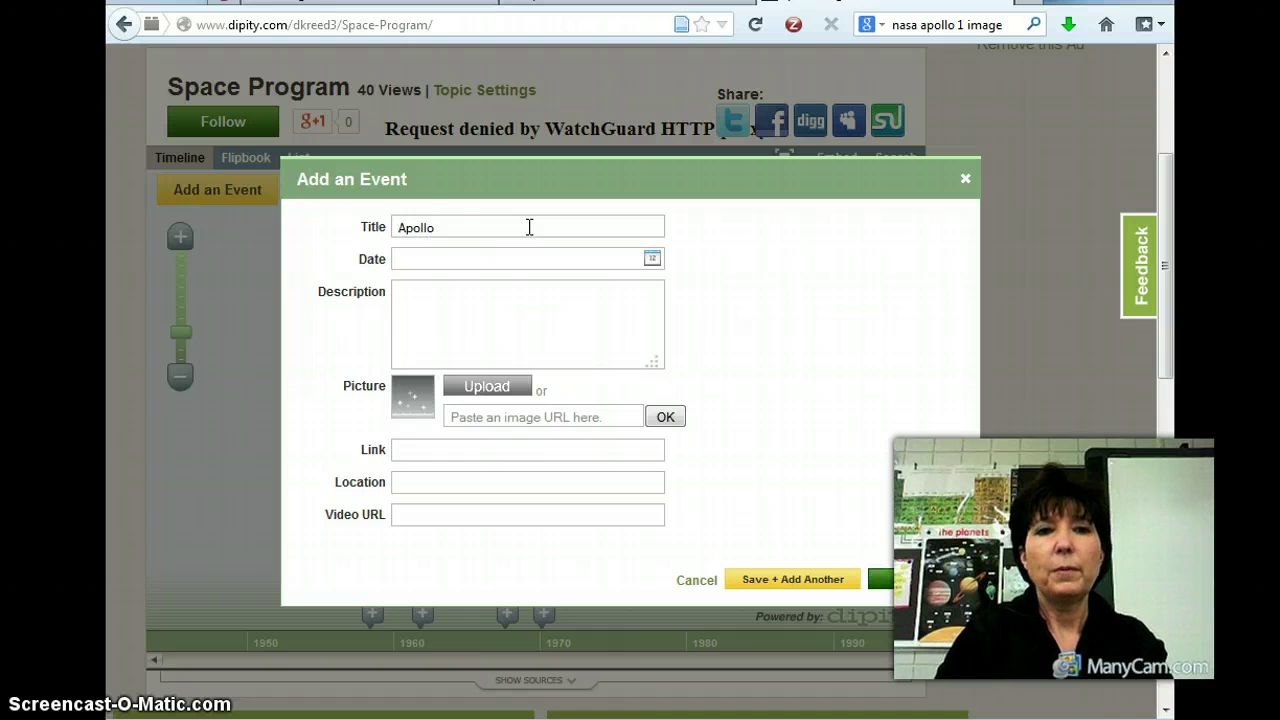
text( 1)
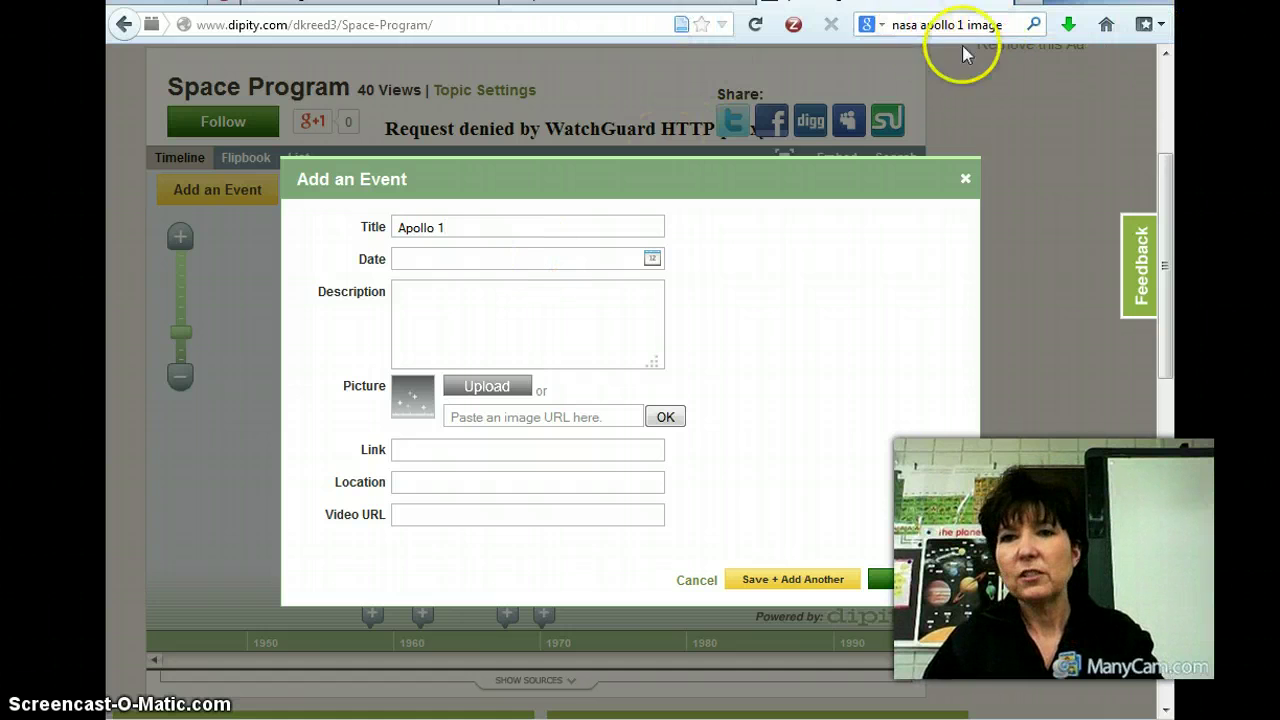
Step: Read the NASA Apollo 1 article for its date and crew photo, then return to the event form
click(640, 2)
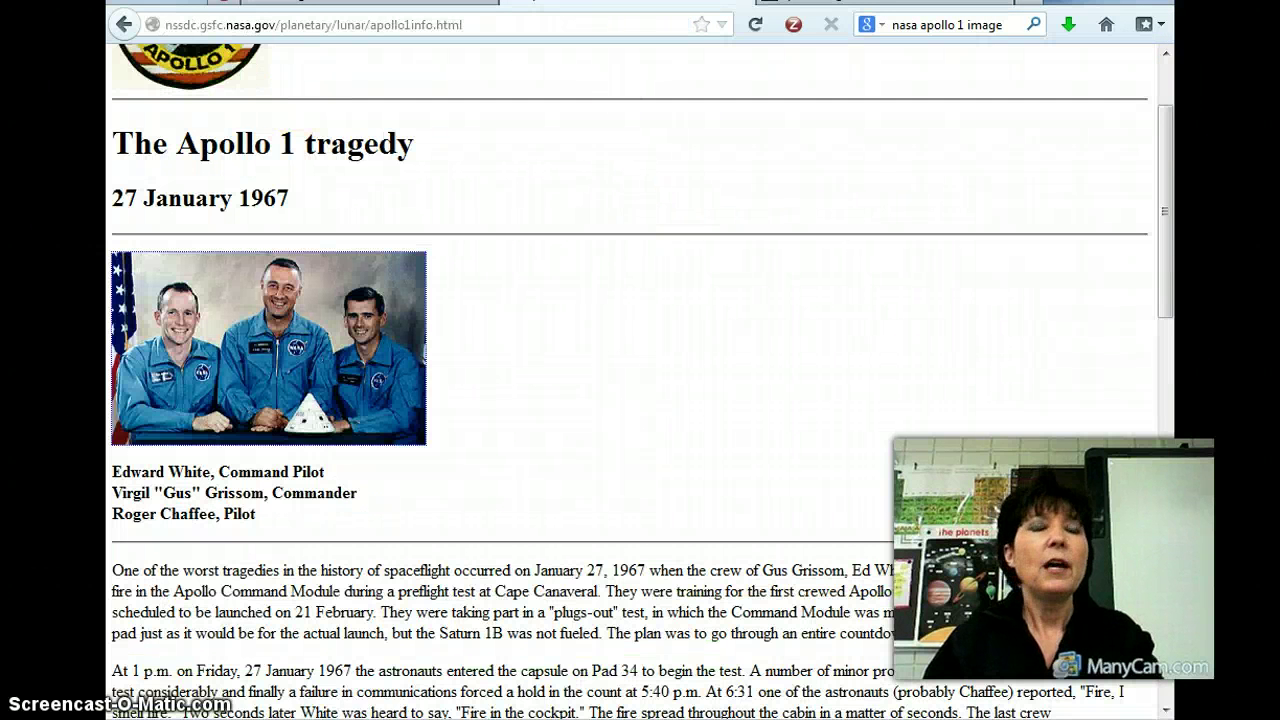
scroll(565, 615, up, 2)
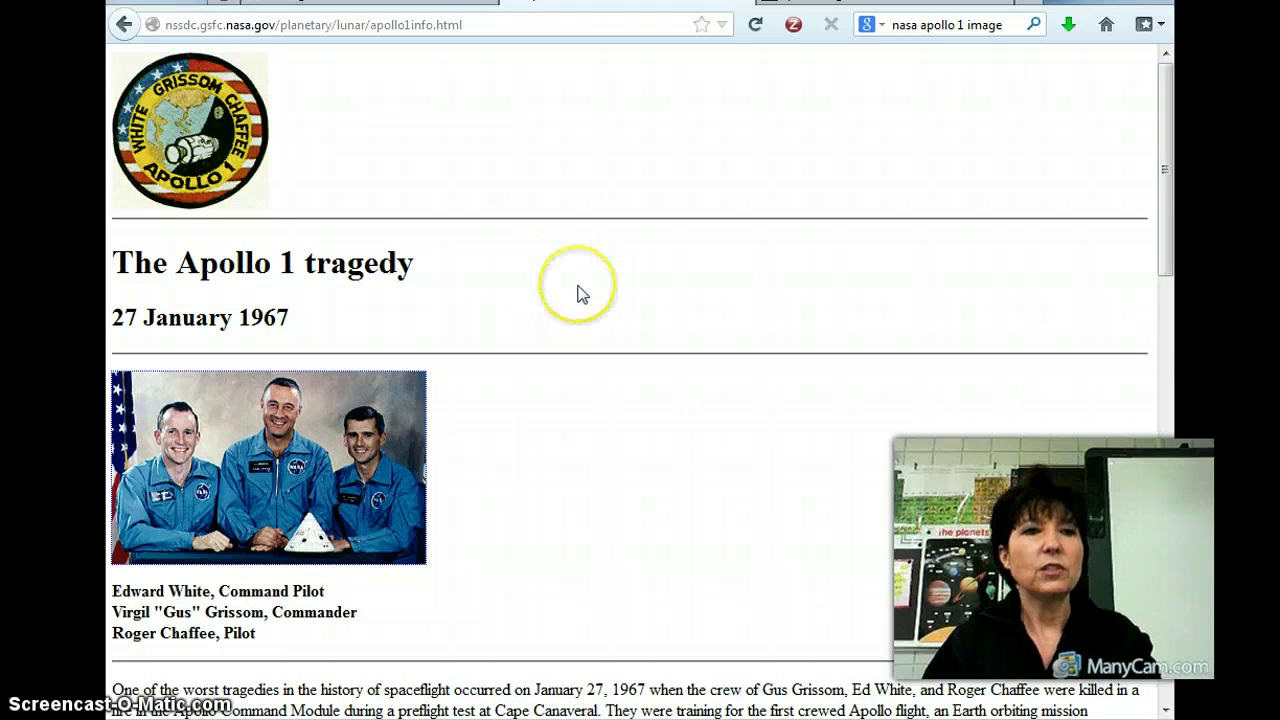
scroll(577, 291, down, 4)
scroll(577, 291, down, 10)
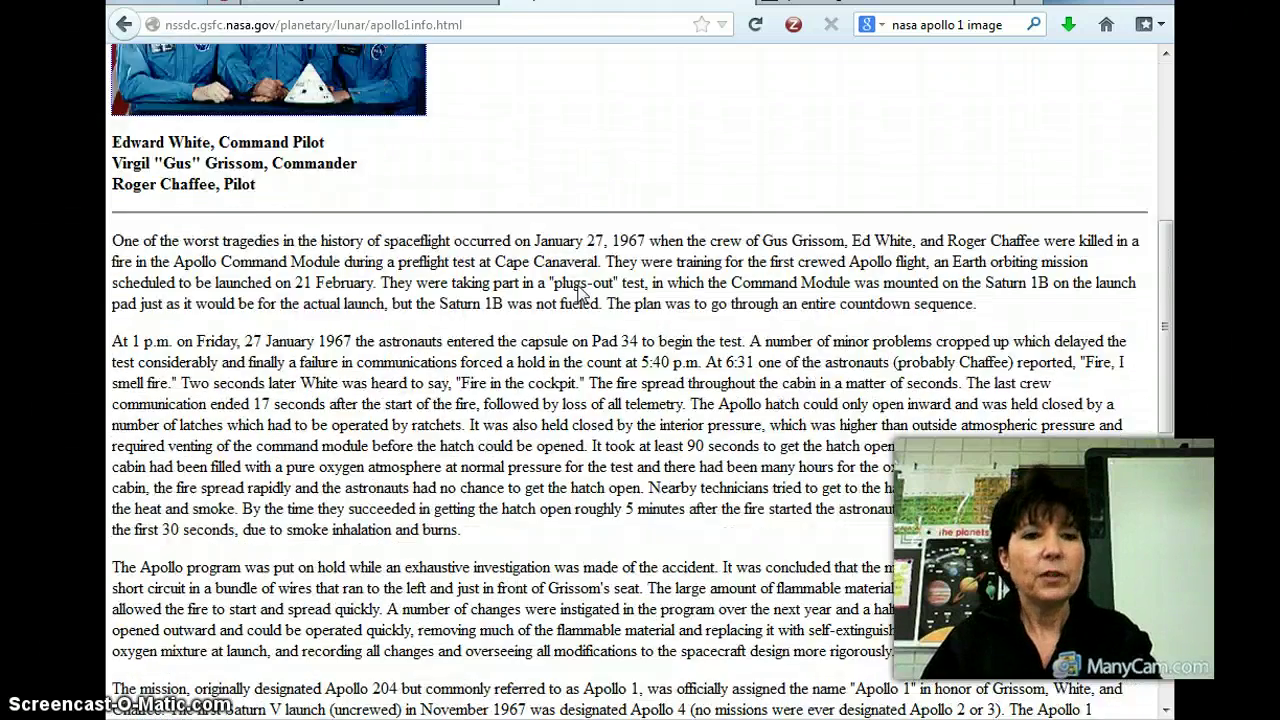
scroll(577, 291, down, 3)
scroll(577, 291, up, 13)
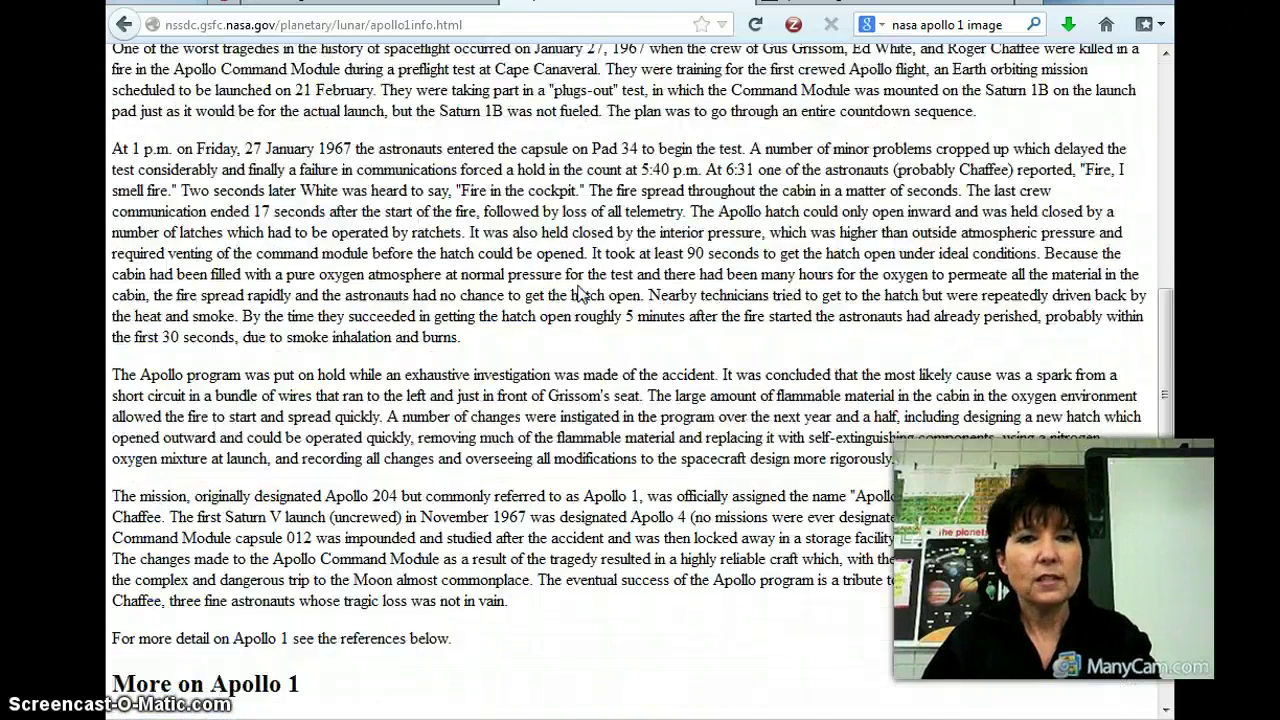
click(651, 388)
scroll(653, 389, up, 3)
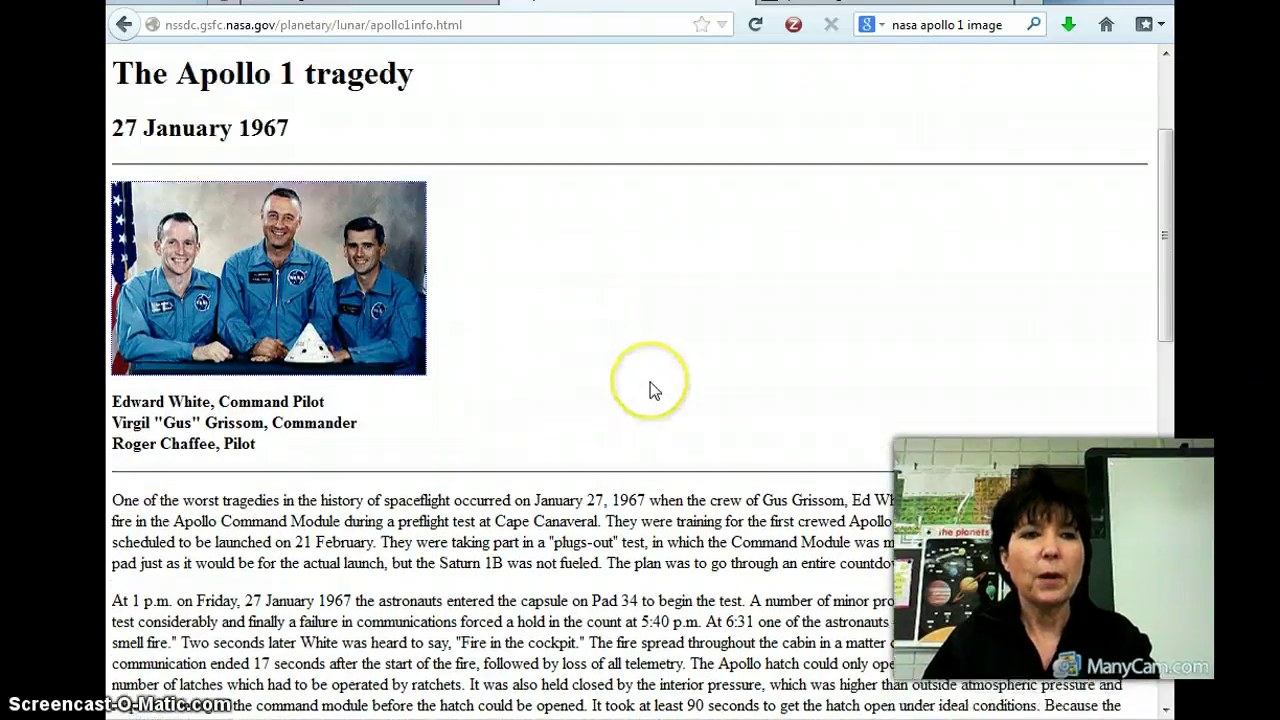
scroll(651, 390, up, 1)
click(640, 388)
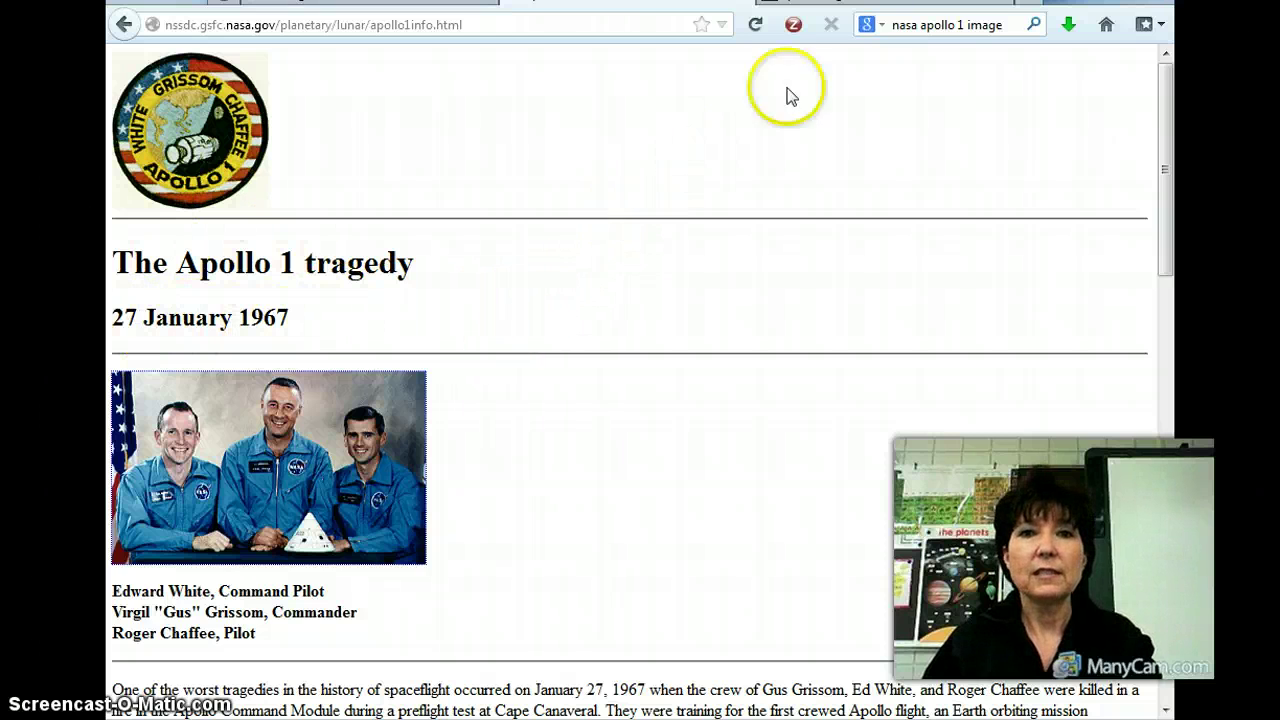
click(880, 4)
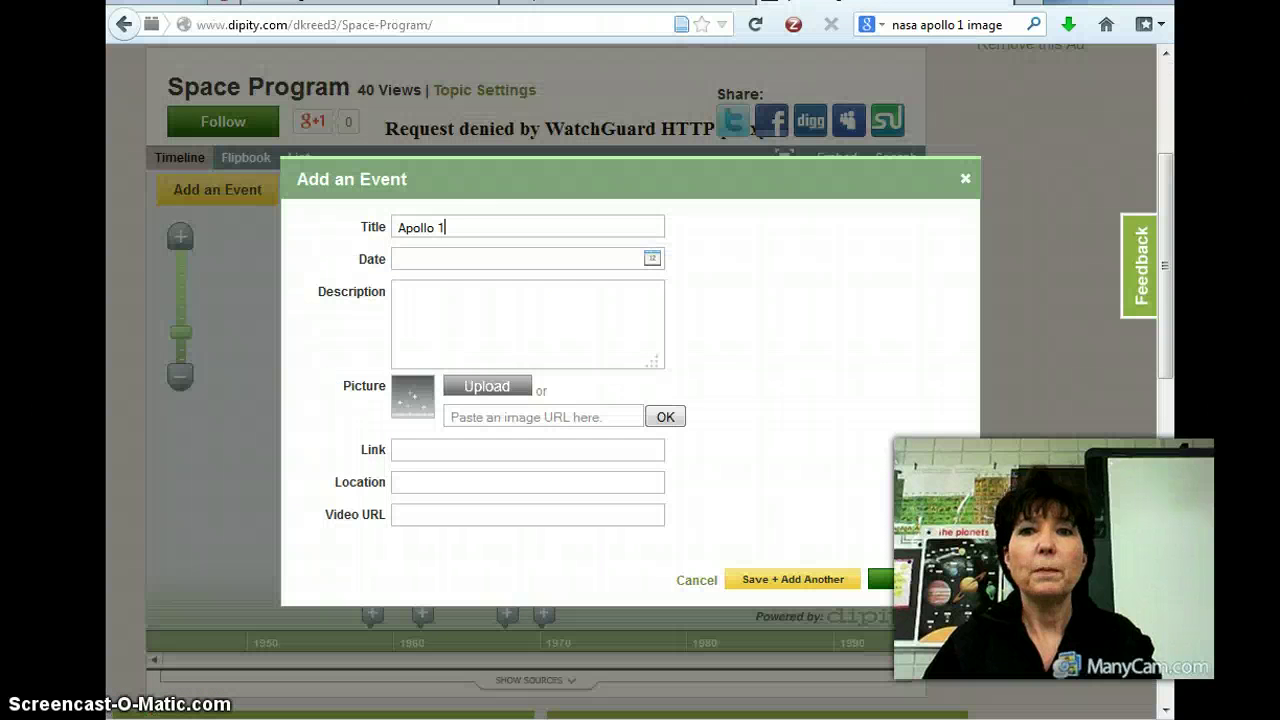
Step: Enter the date Jan 27, 1967 and a description noting the tragedy killed three crew
click(429, 259)
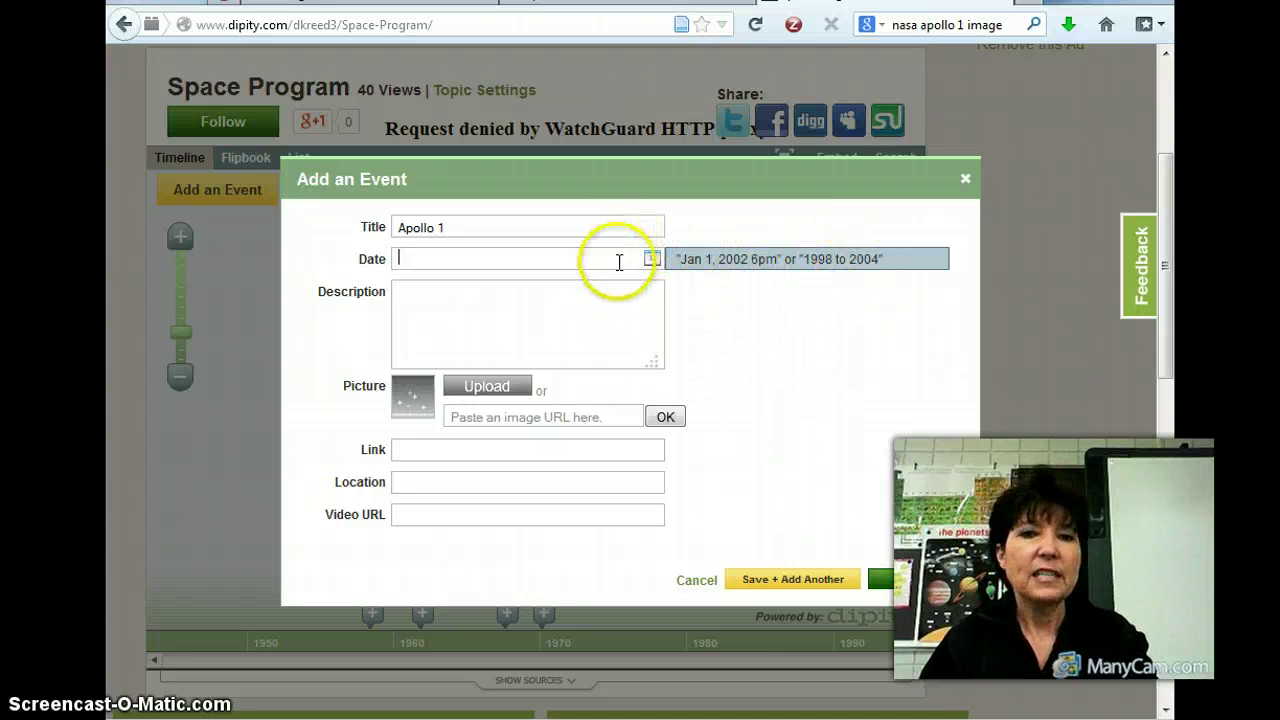
click(710, 272)
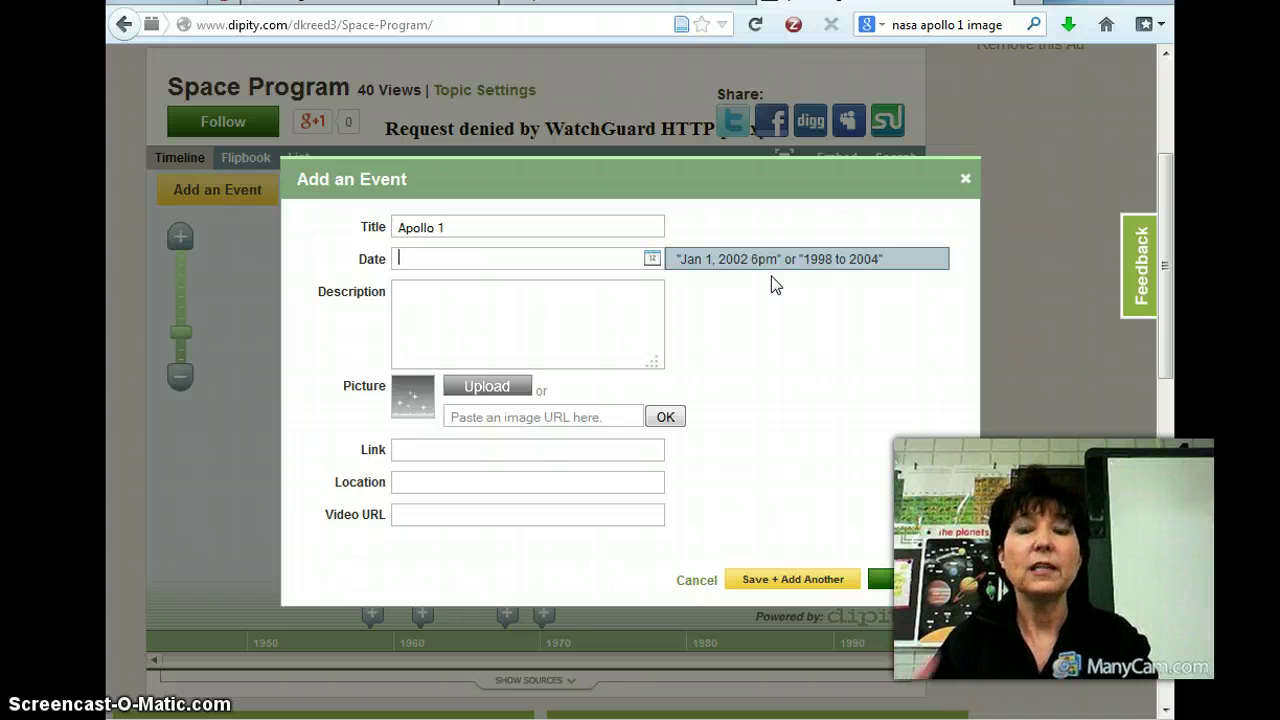
click(803, 316)
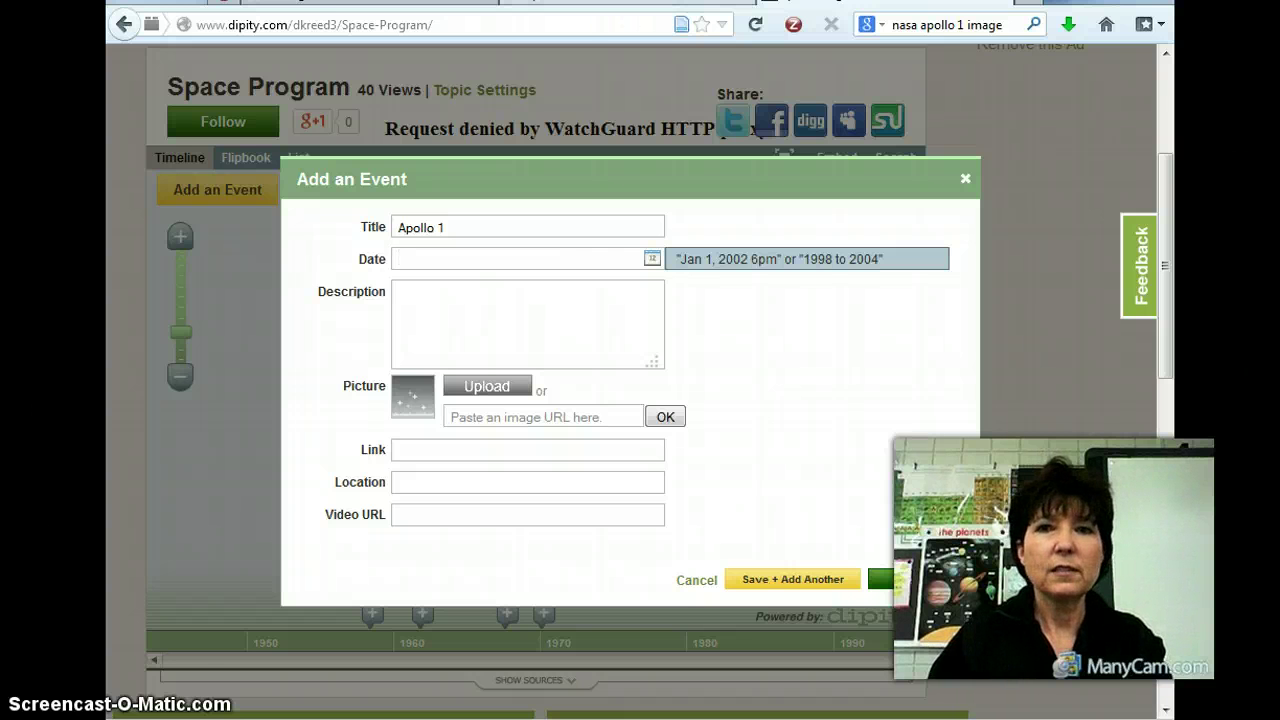
click(645, 3)
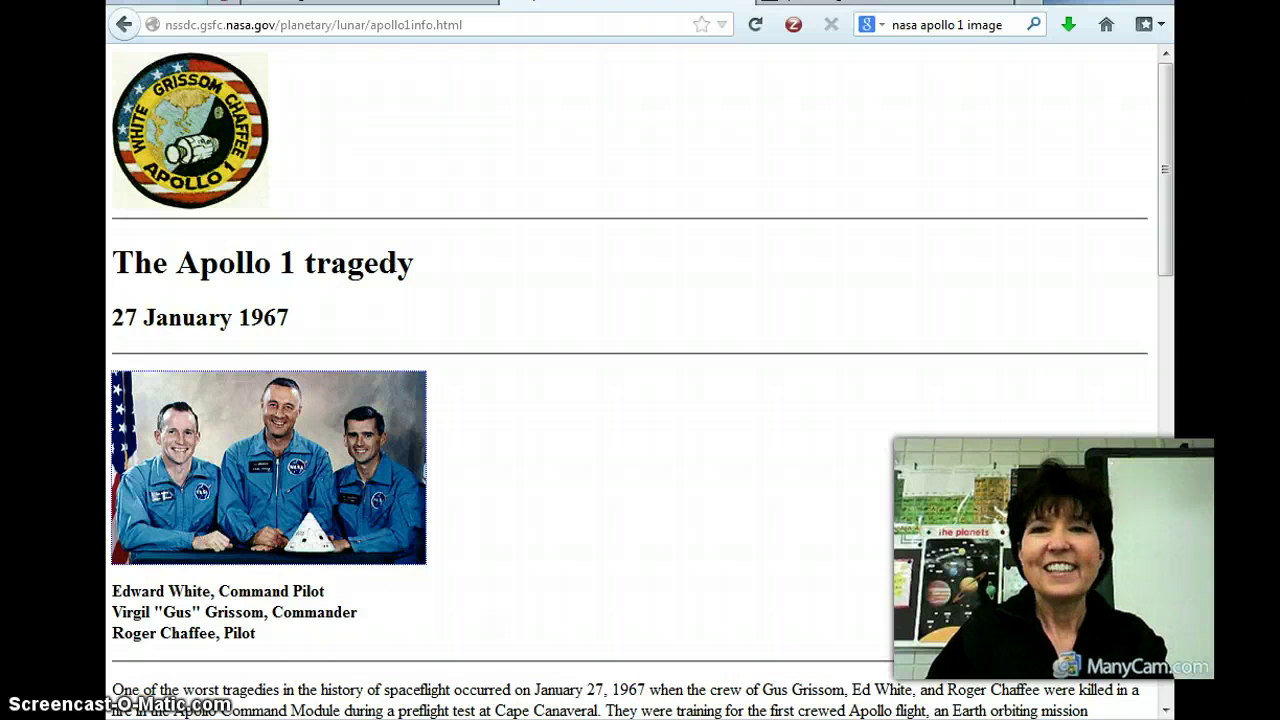
click(885, 3)
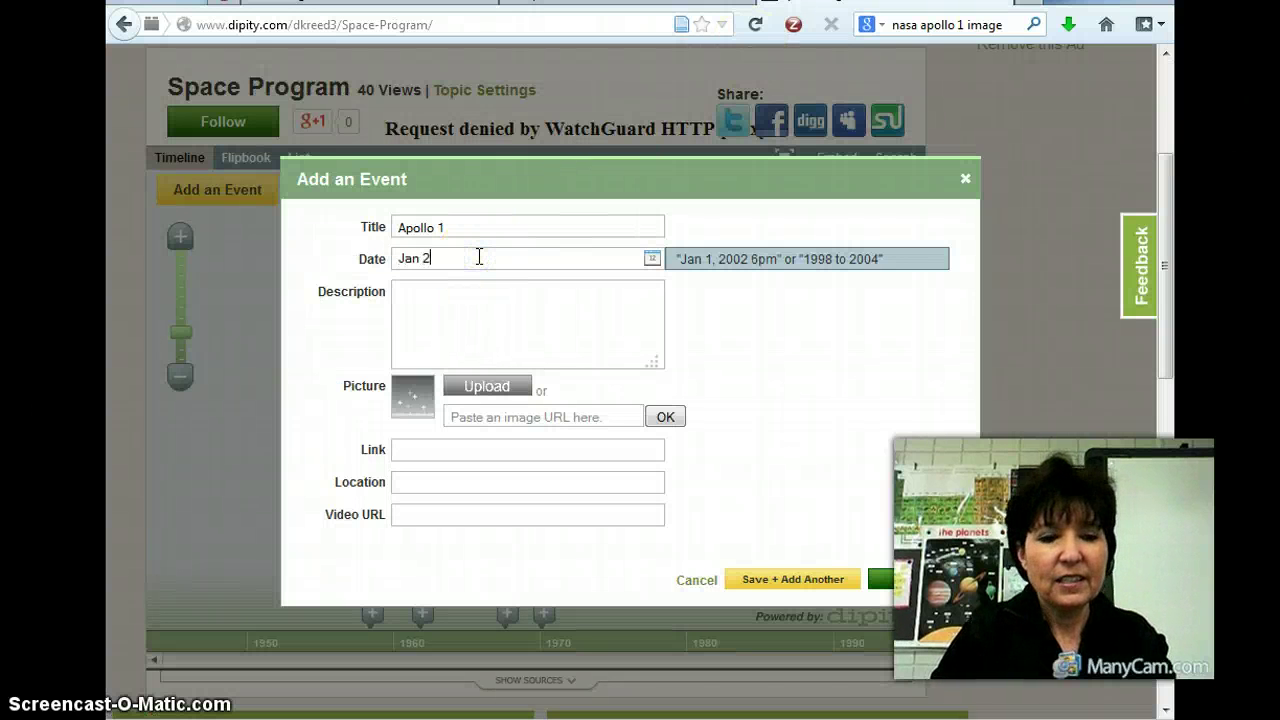
text(1967)
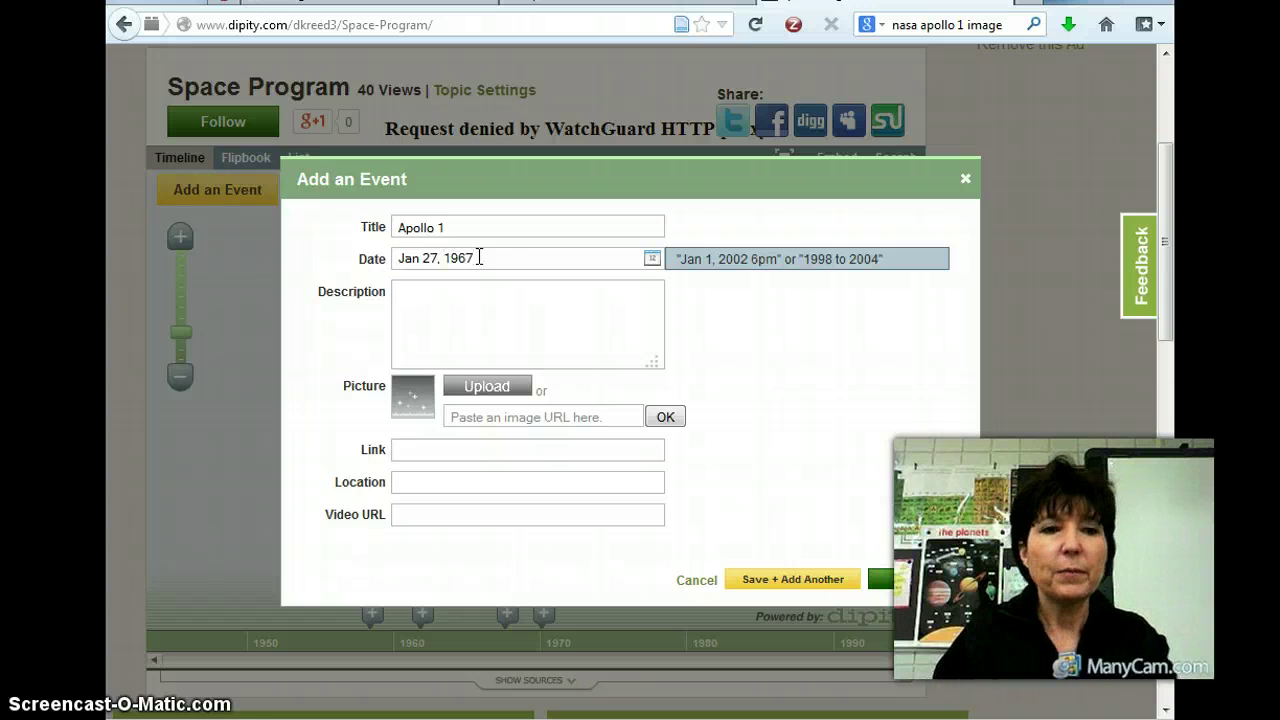
click(486, 316)
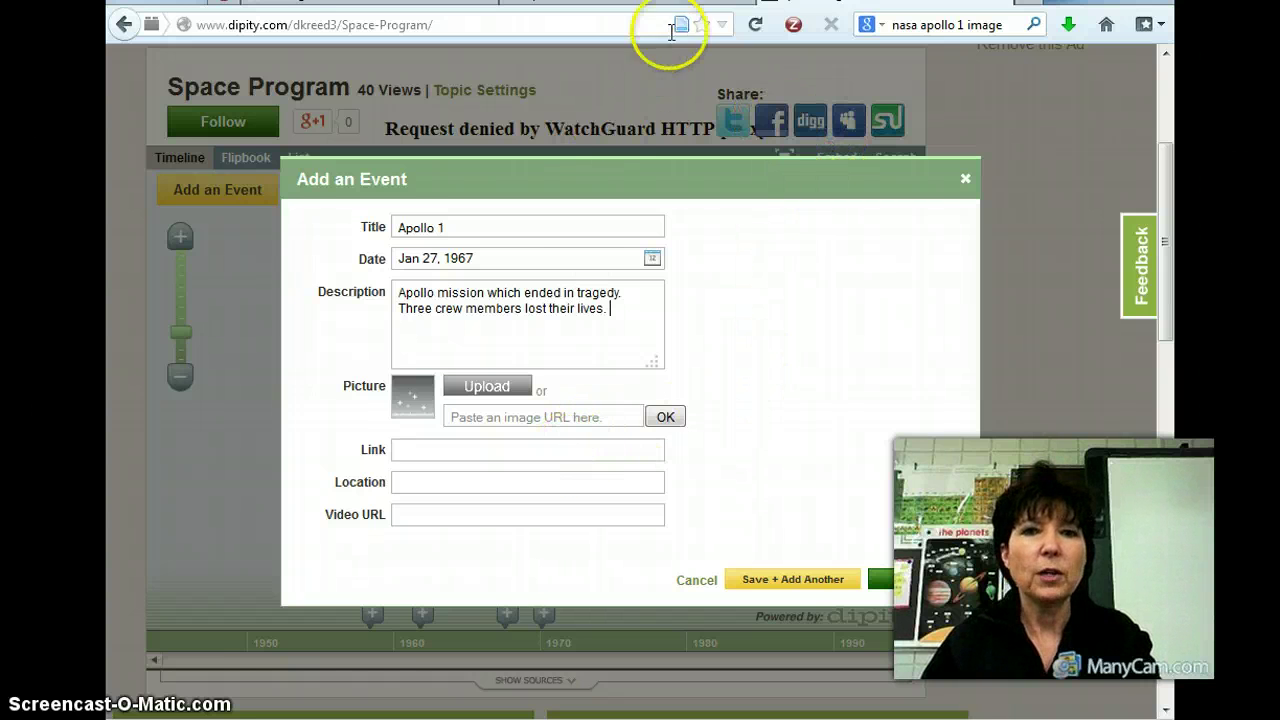
Step: Copy the NASA Apollo 1 page address for use as the event link
click(640, 3)
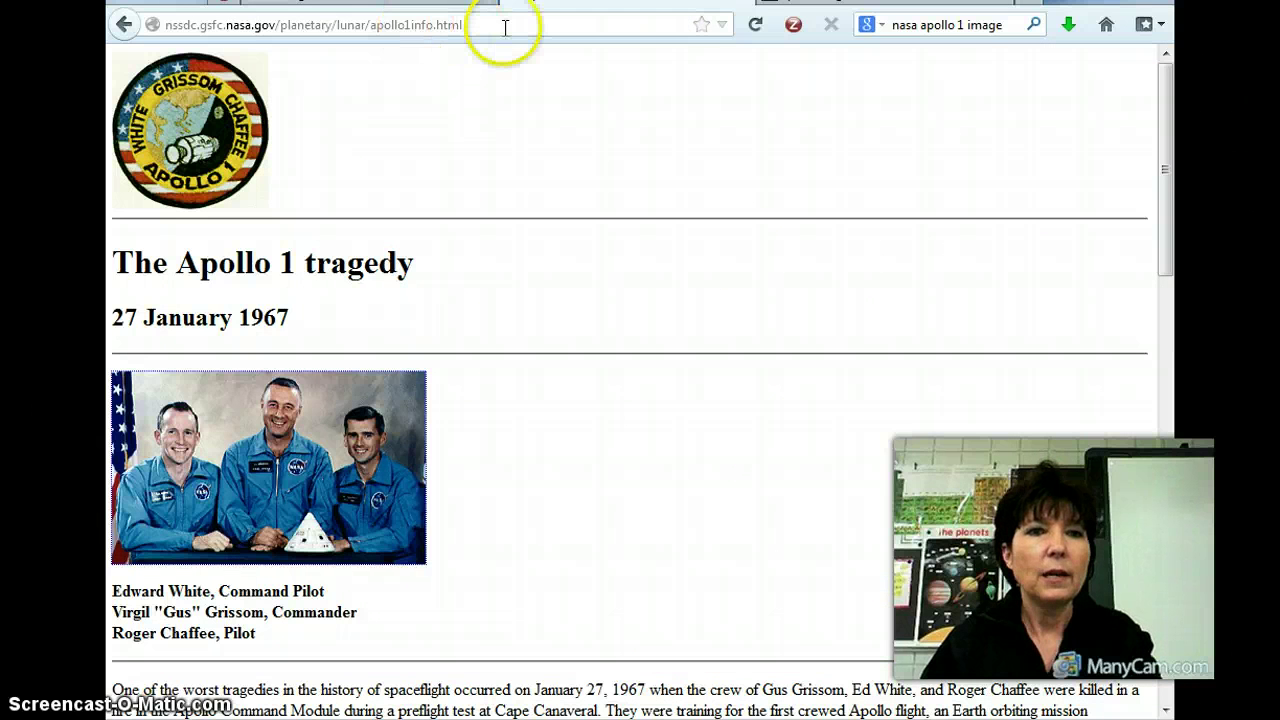
drag(466, 24, 148, 8)
right_click(252, 28)
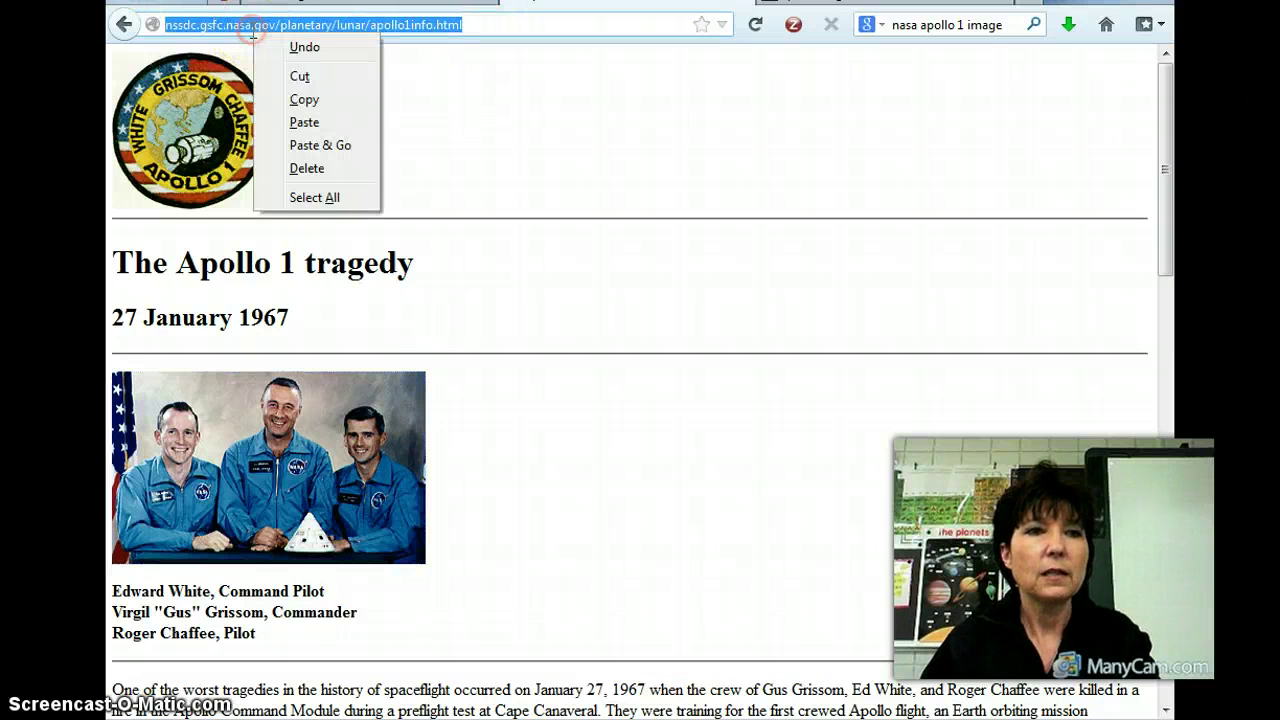
click(292, 101)
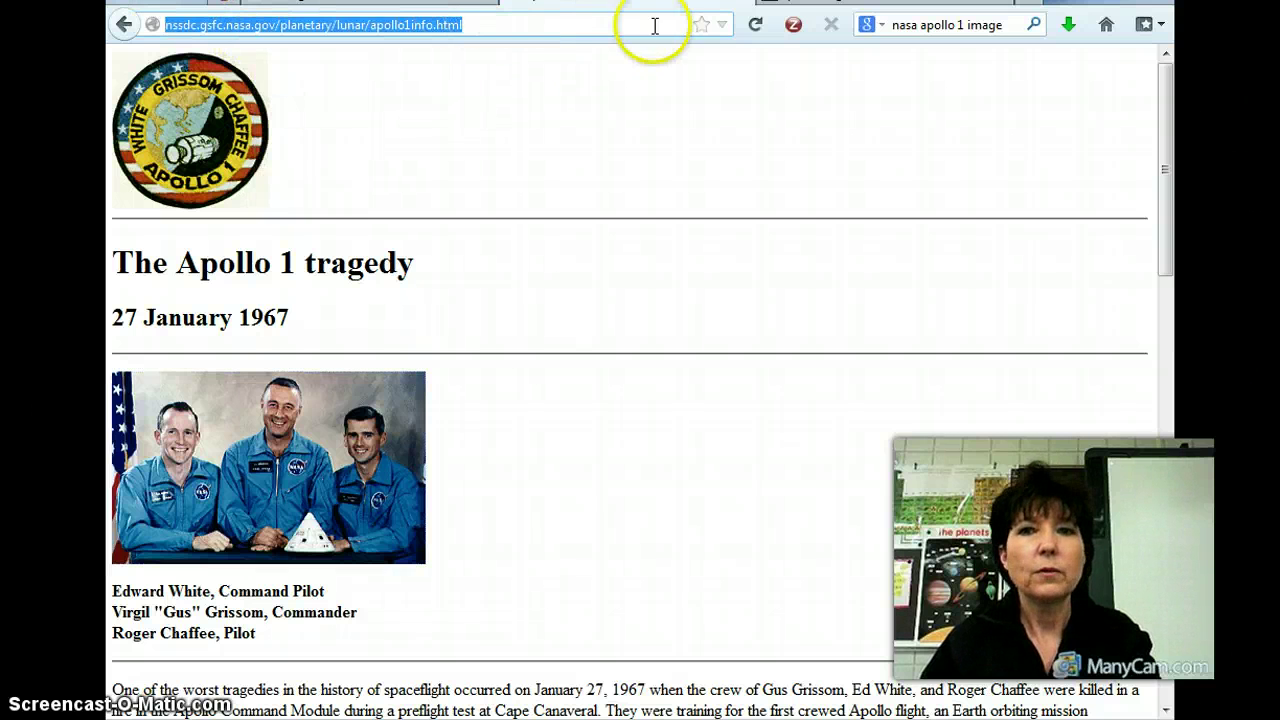
click(630, 5)
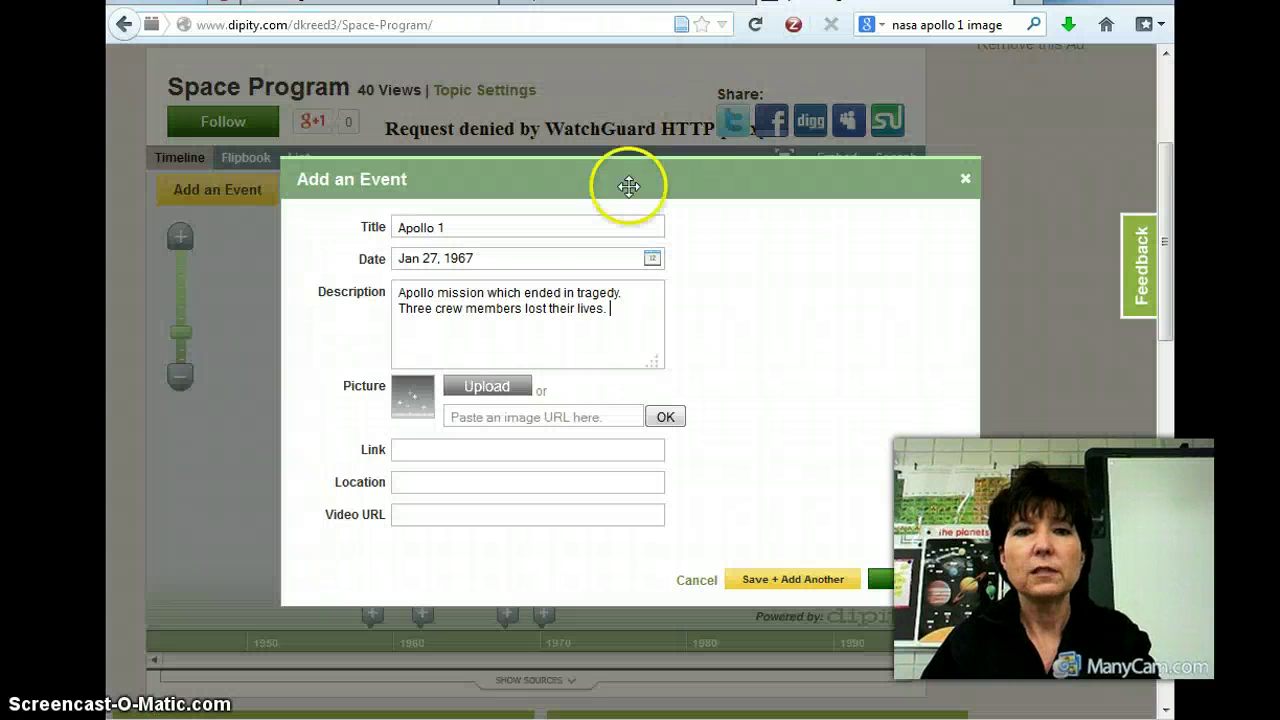
right_click(441, 456)
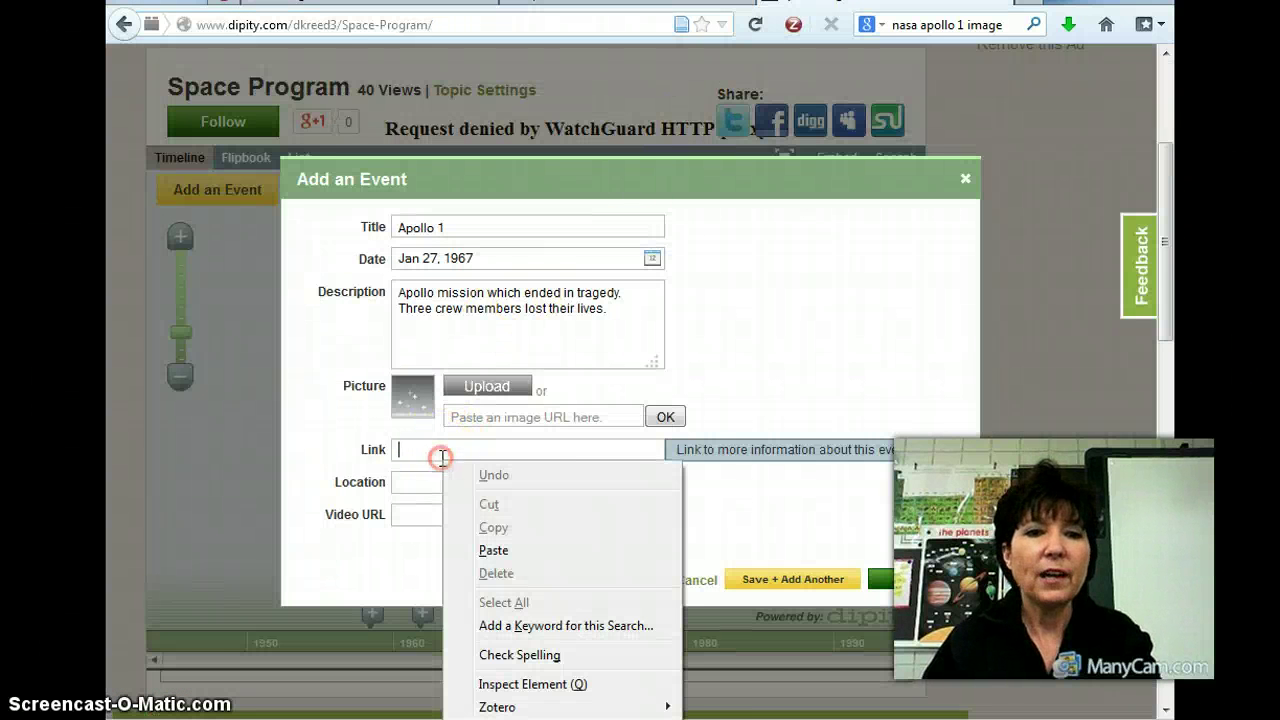
Step: Paste the NASA apollo1info.html address into the event's Link field
click(505, 551)
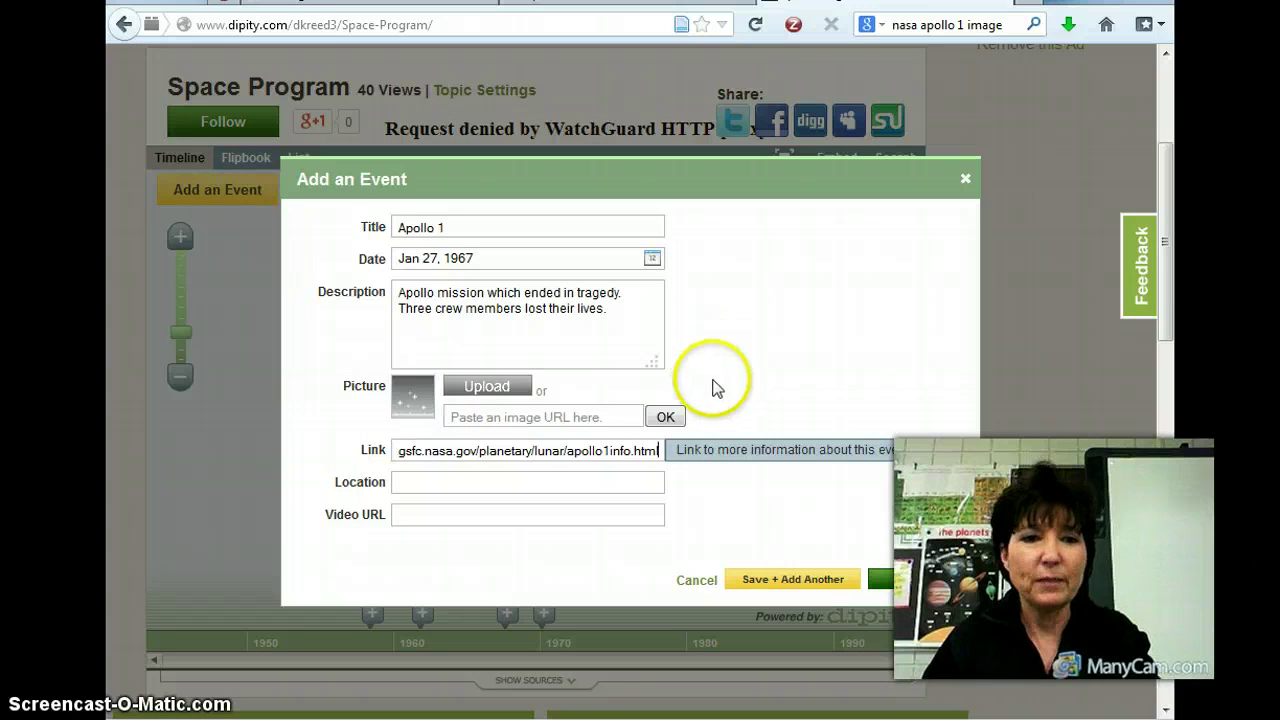
click(783, 345)
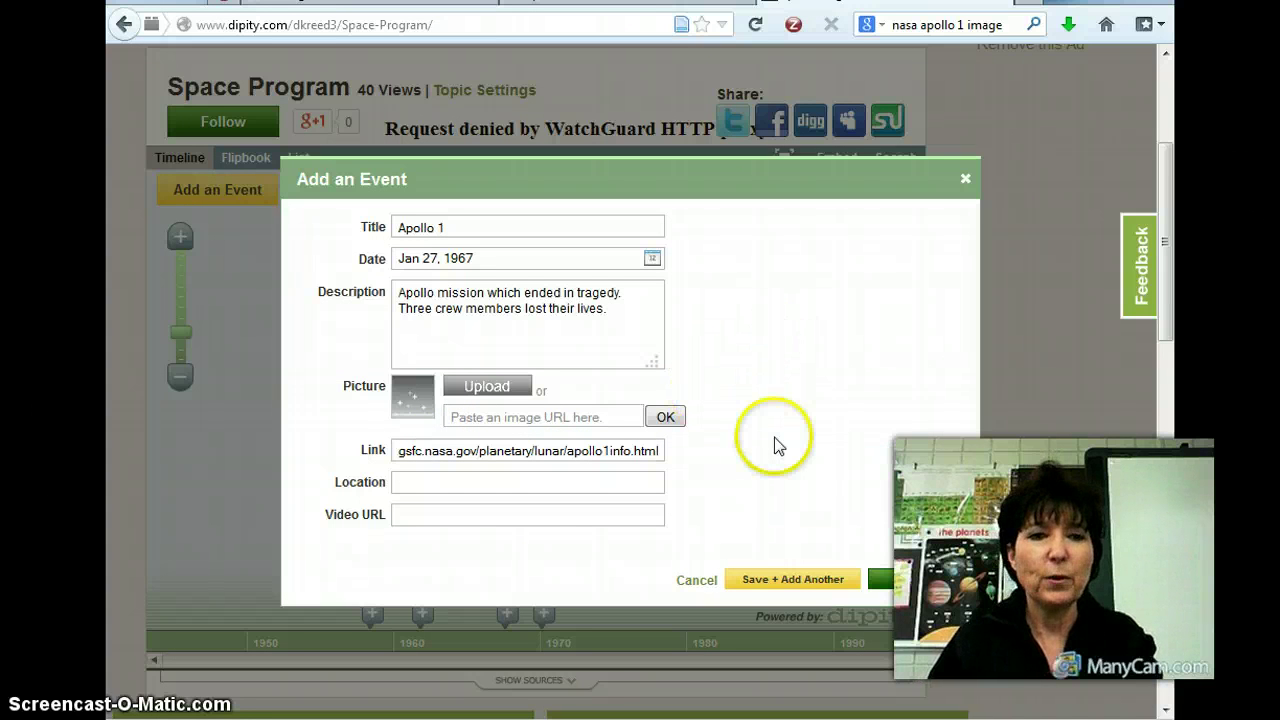
click(480, 519)
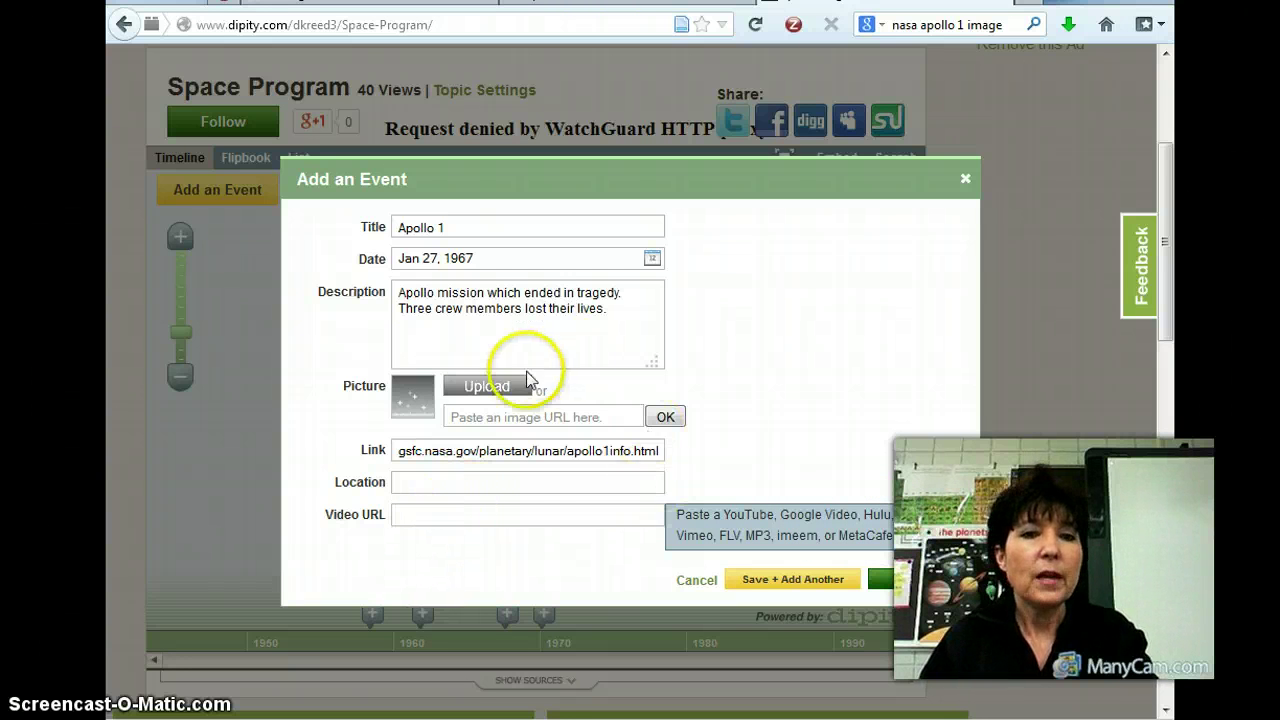
click(506, 398)
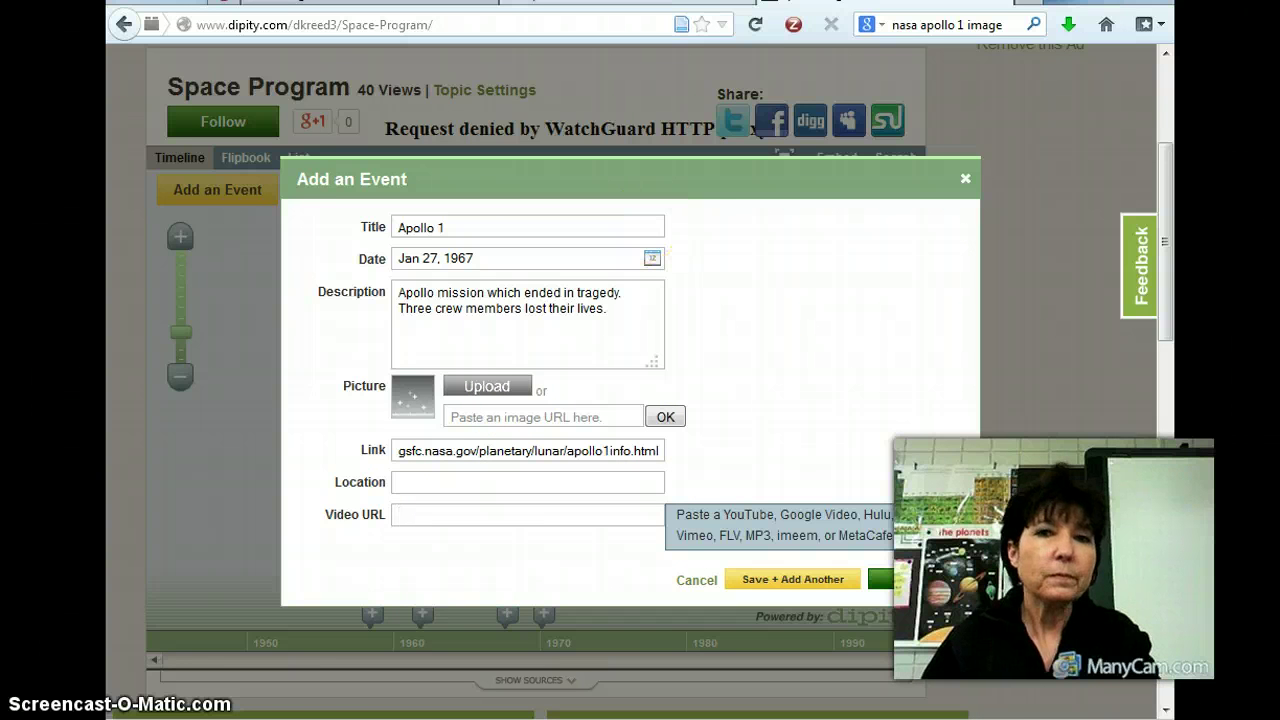
Step: Save the NASA Apollo 1 page and its crew photo as Zotero items
click(330, 3)
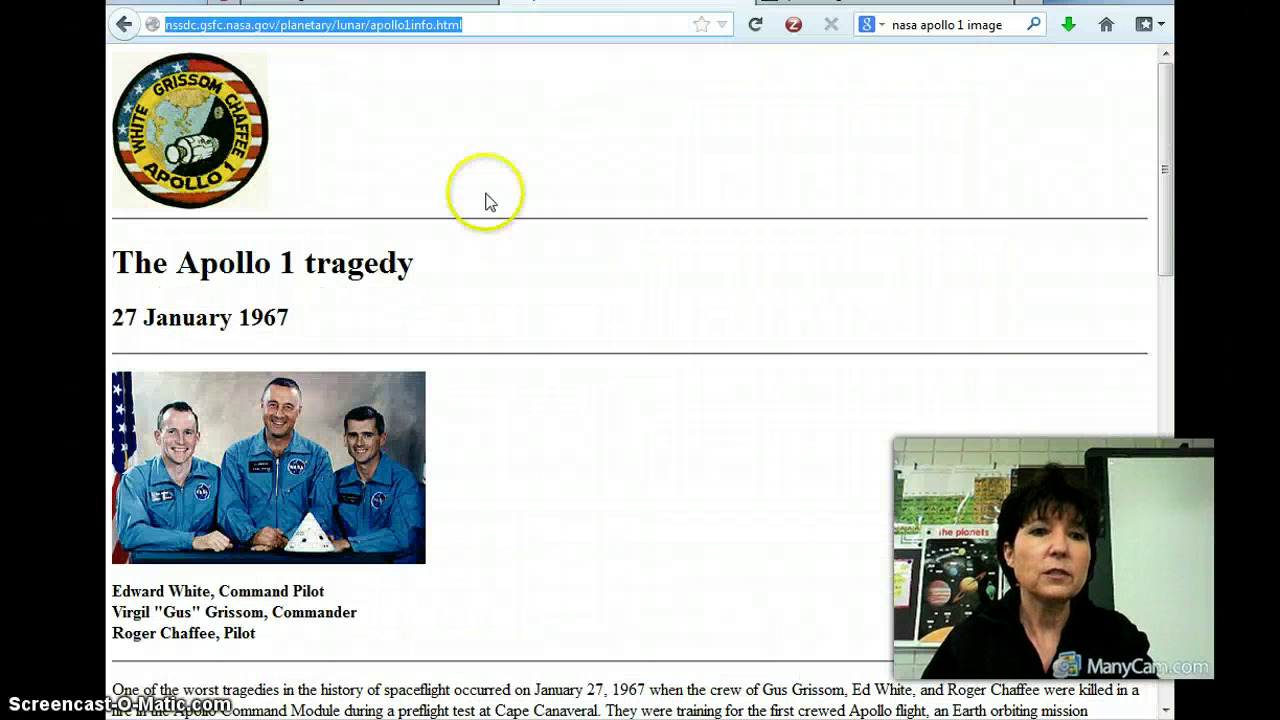
scroll(577, 429, down, 4)
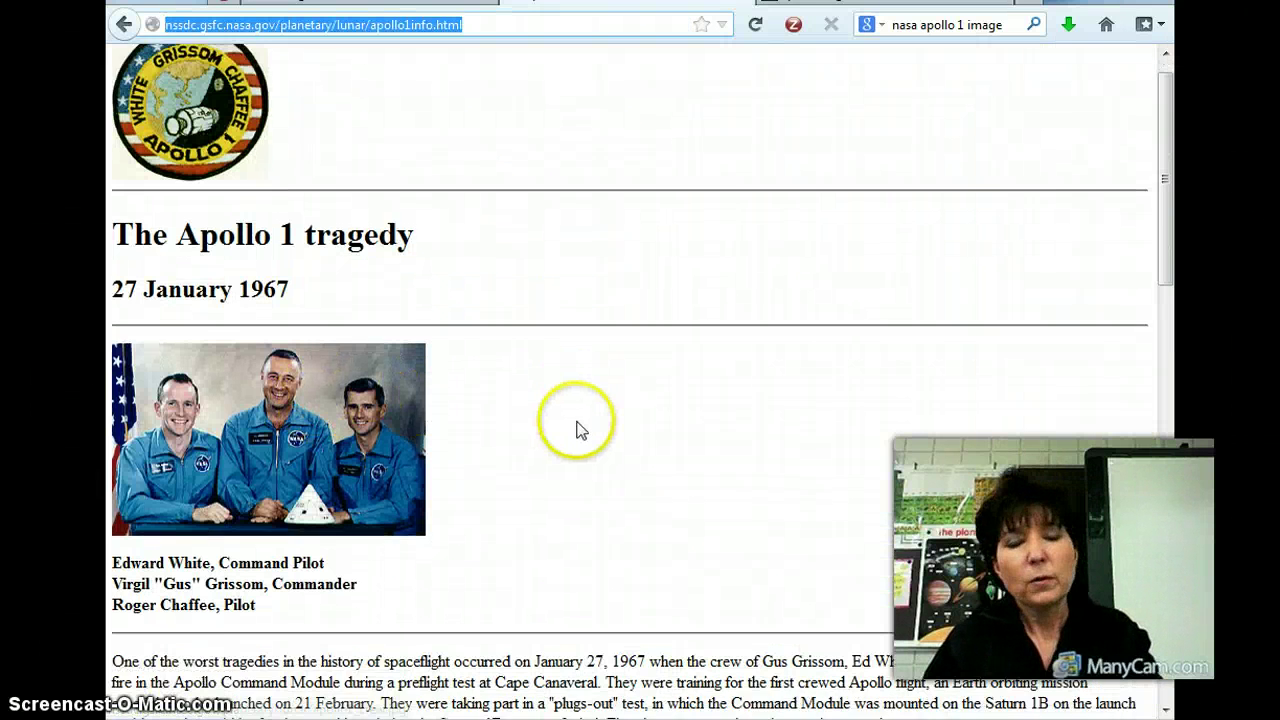
scroll(590, 497, down, 6)
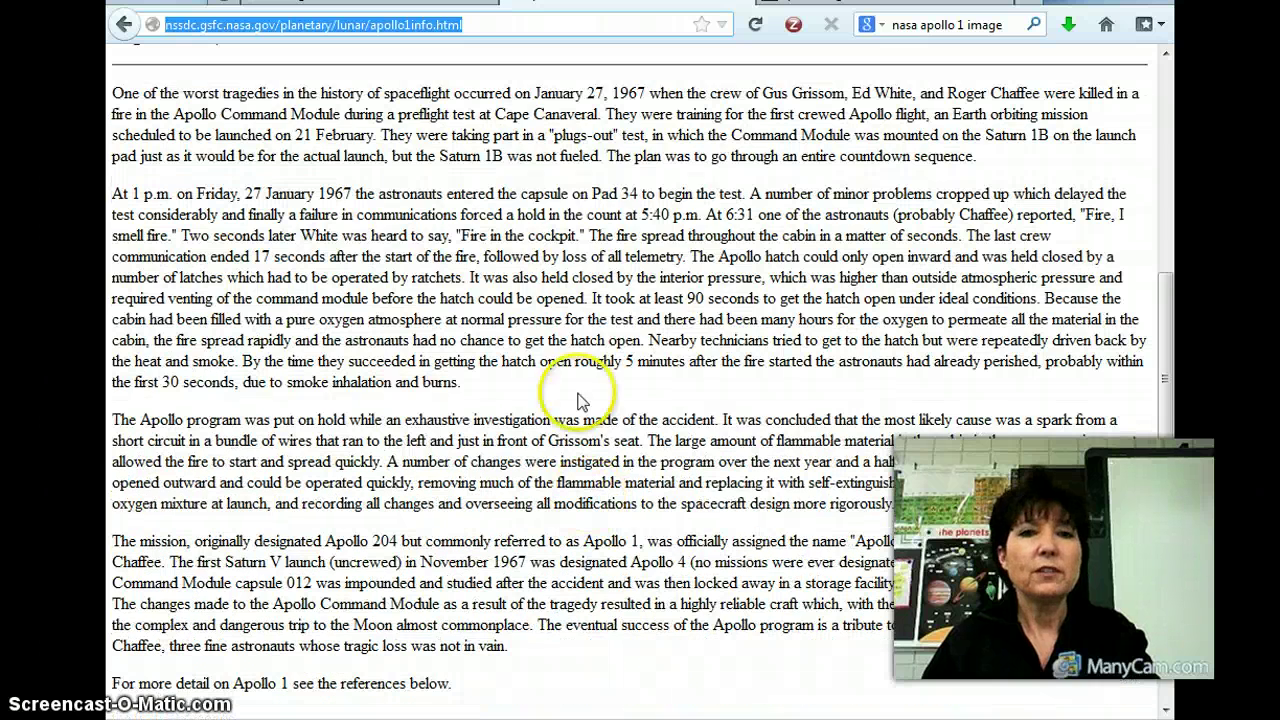
right_click(537, 146)
mouse_move(595, 412)
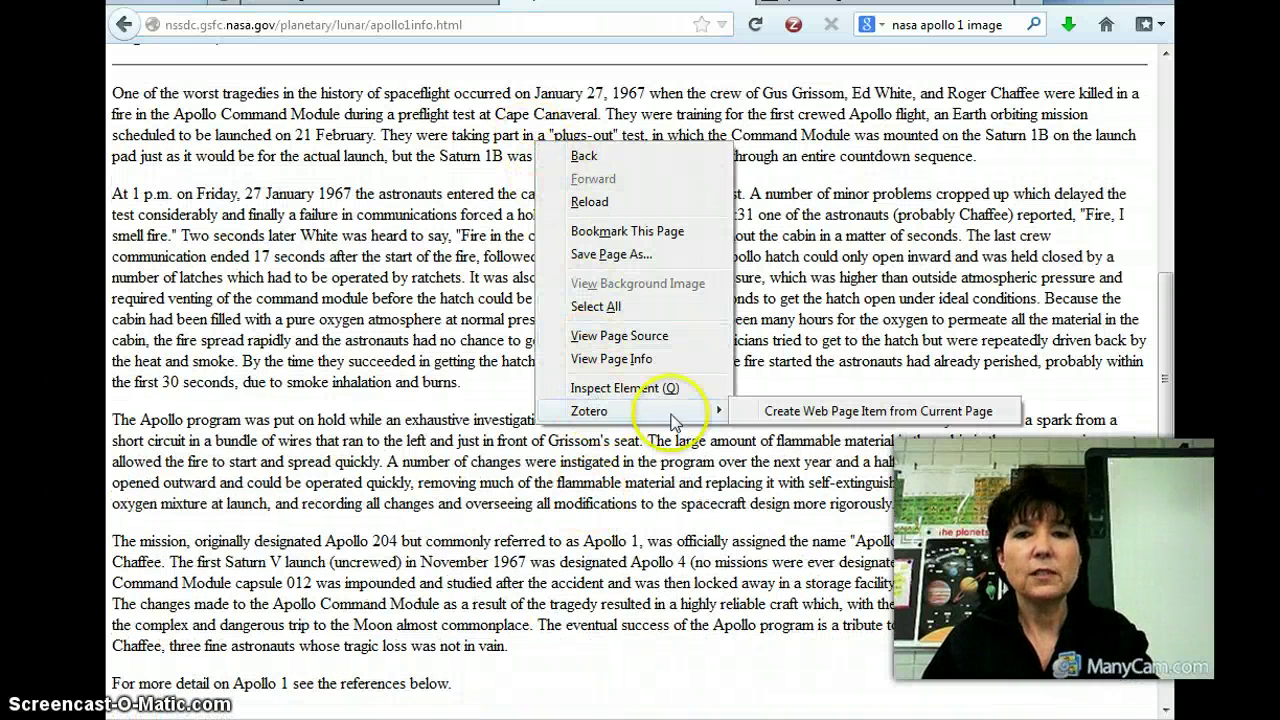
click(764, 411)
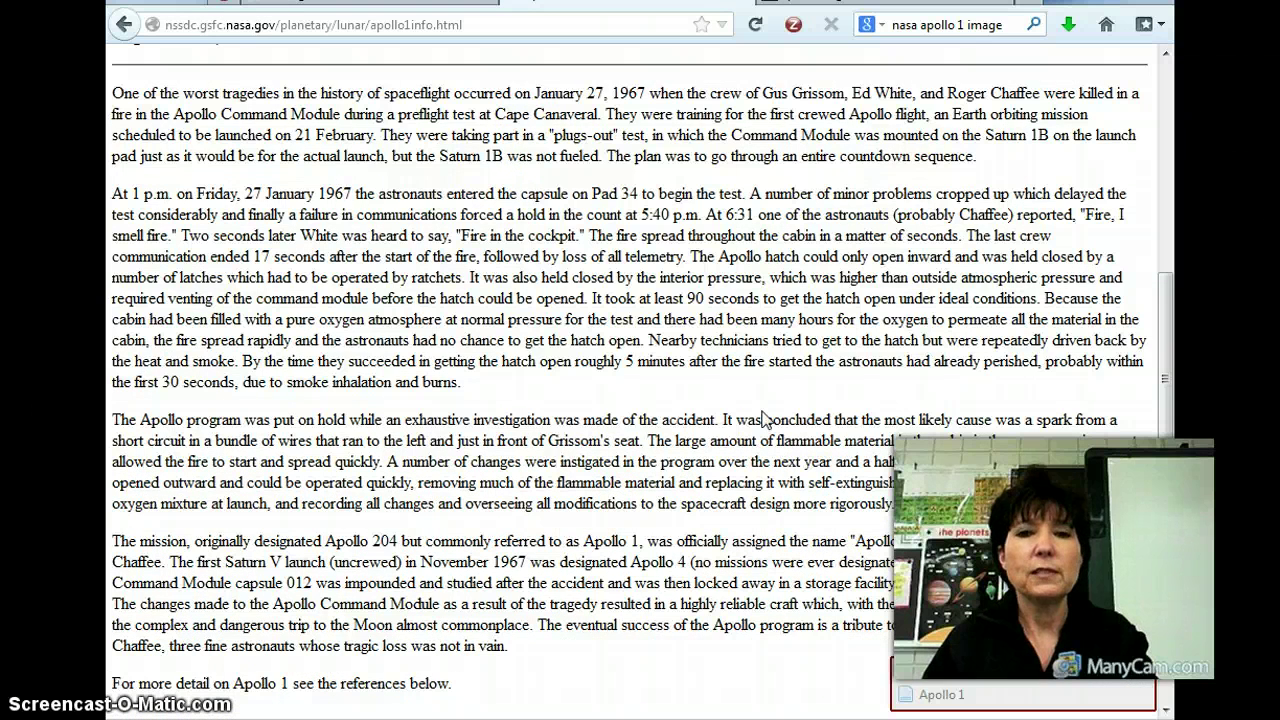
scroll(460, 250, up, 7)
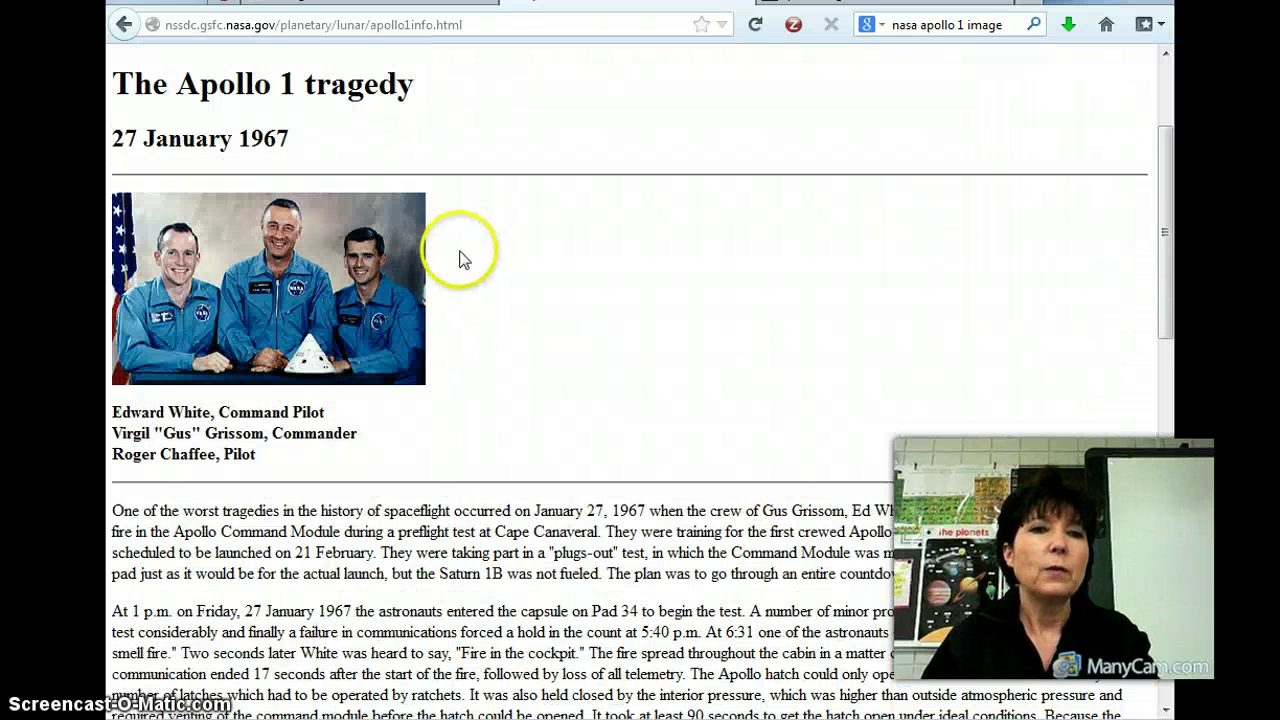
right_click(308, 278)
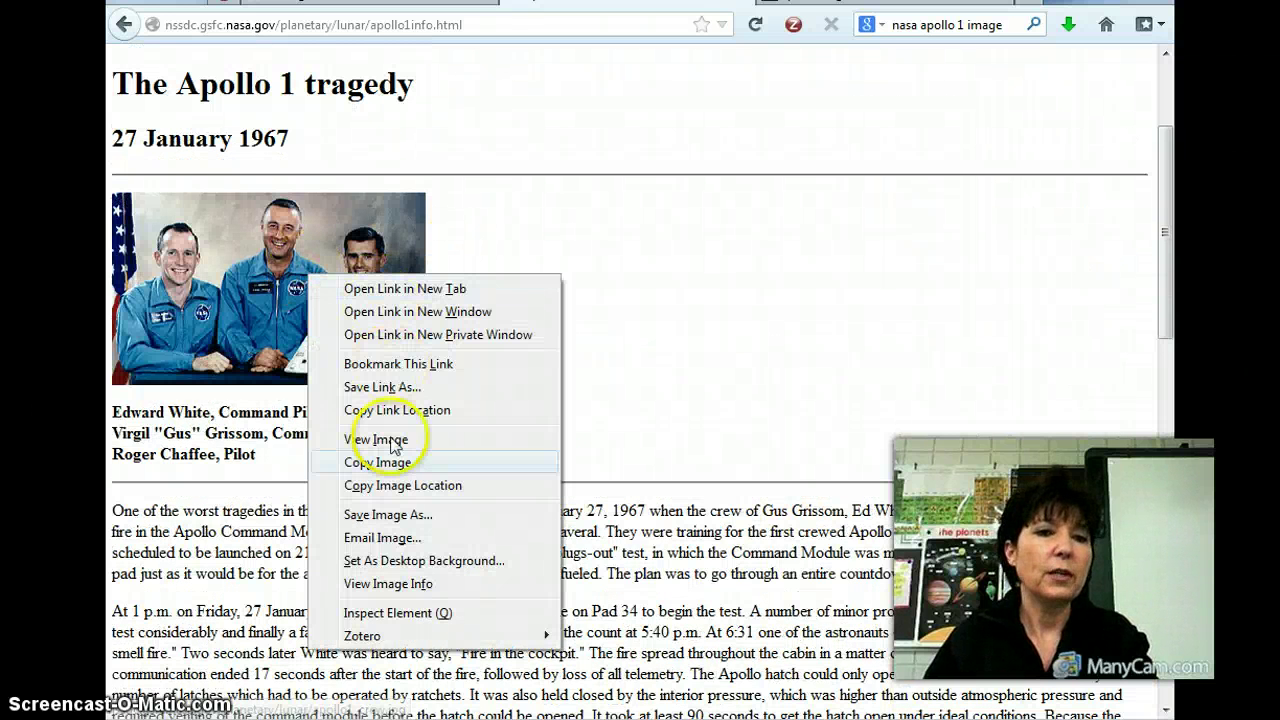
mouse_move(395, 630)
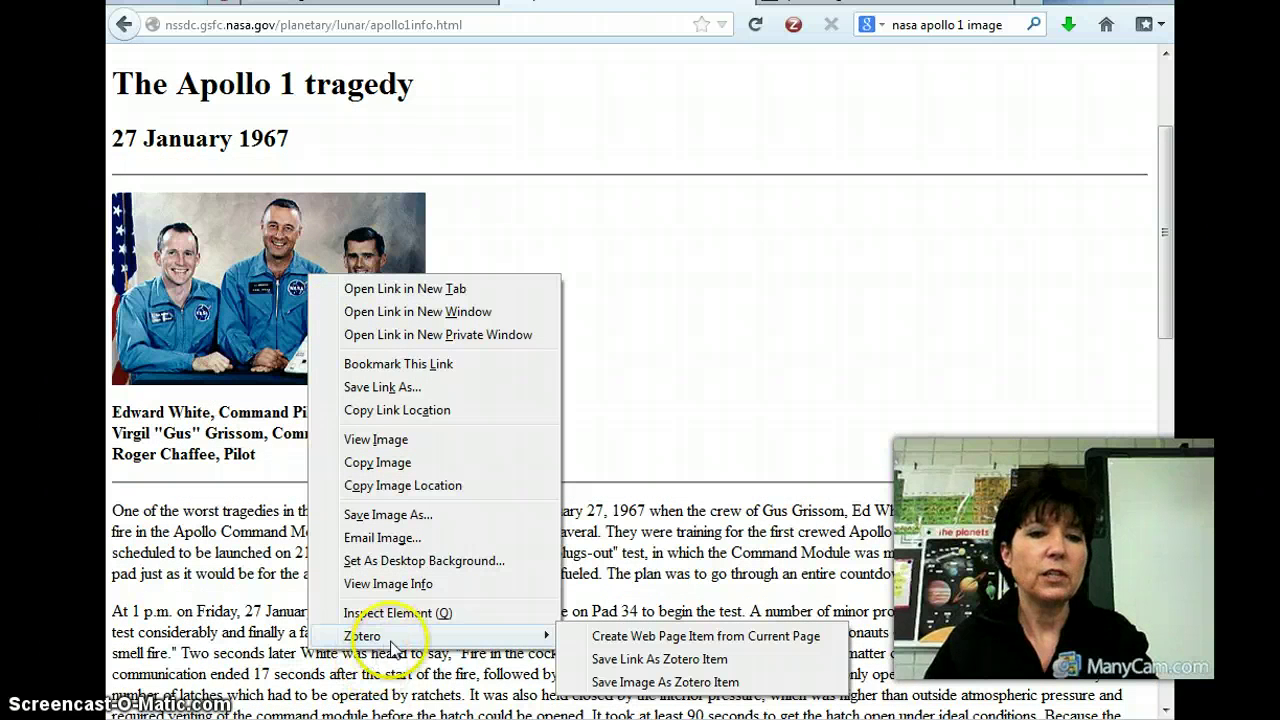
click(597, 681)
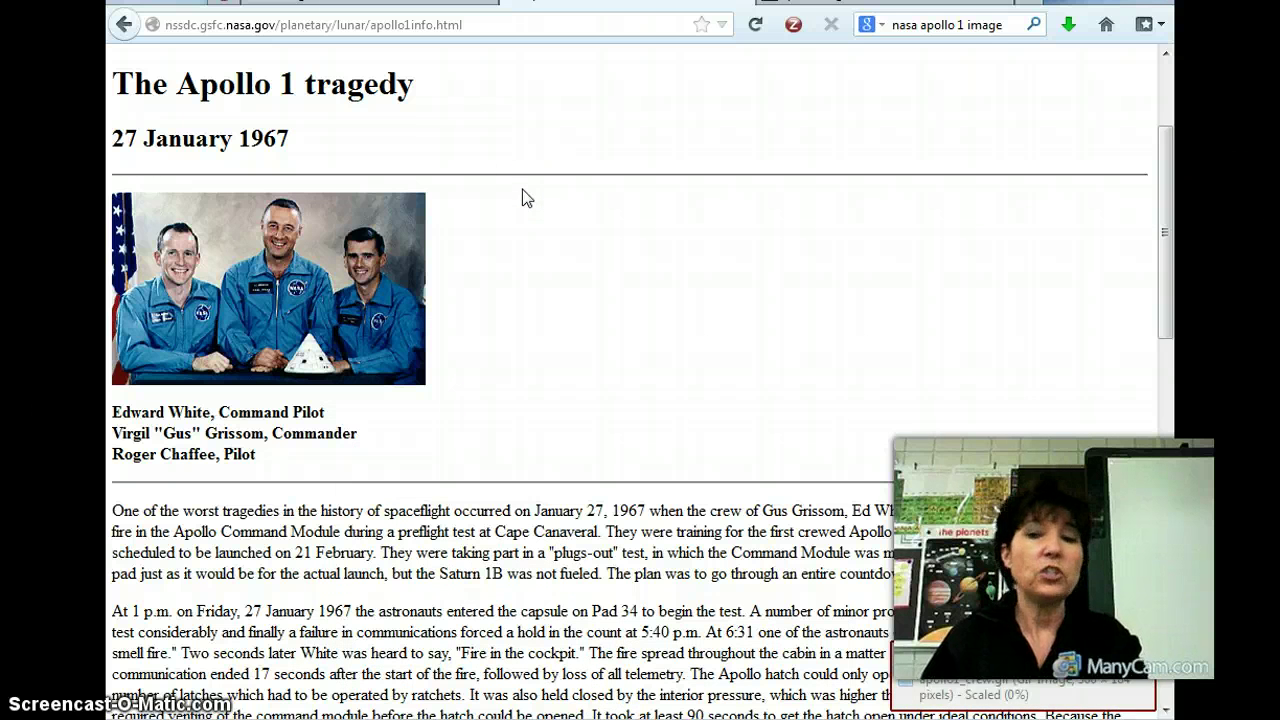
Step: Save the crew photo to disk as apollo1_crew, replacing the existing file
right_click(260, 250)
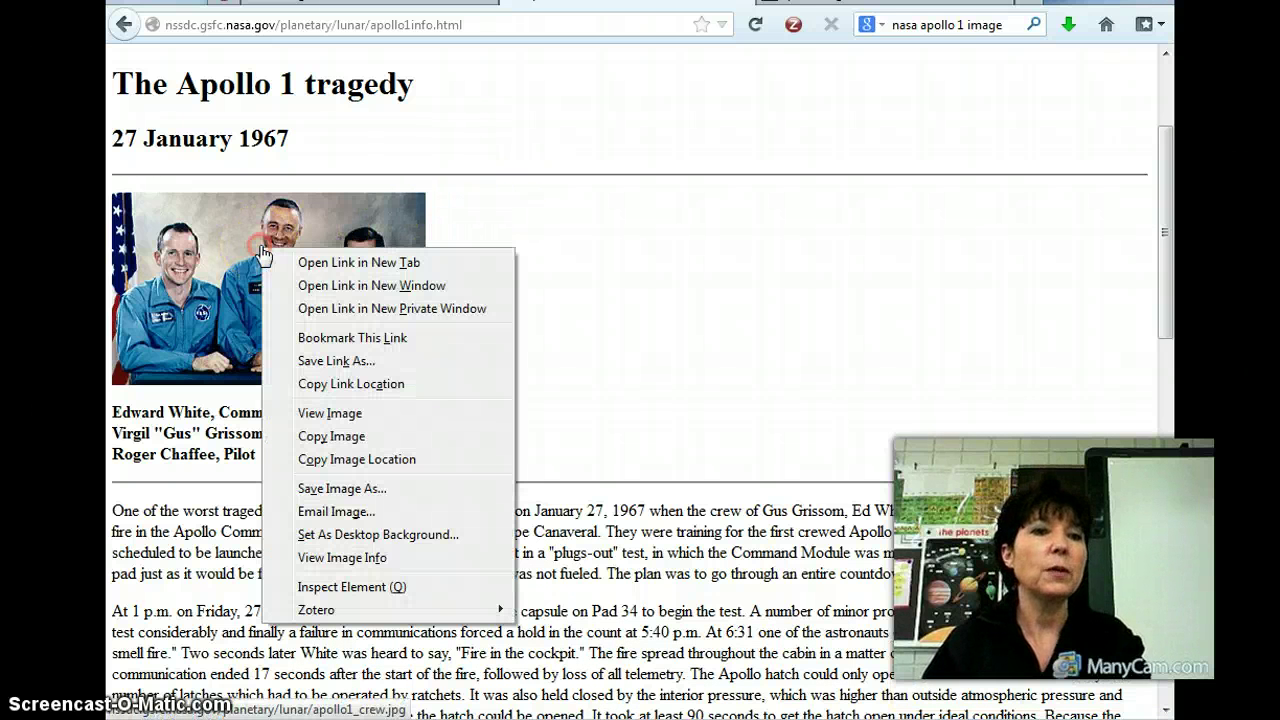
click(341, 491)
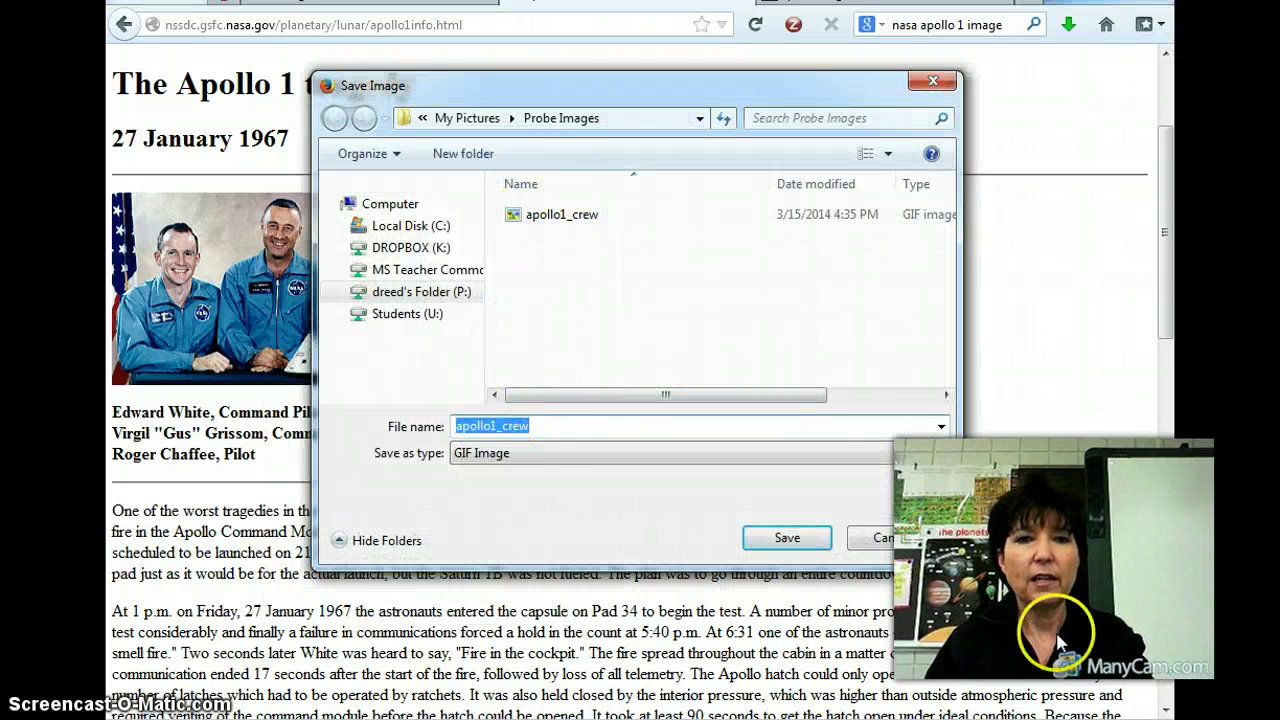
click(785, 540)
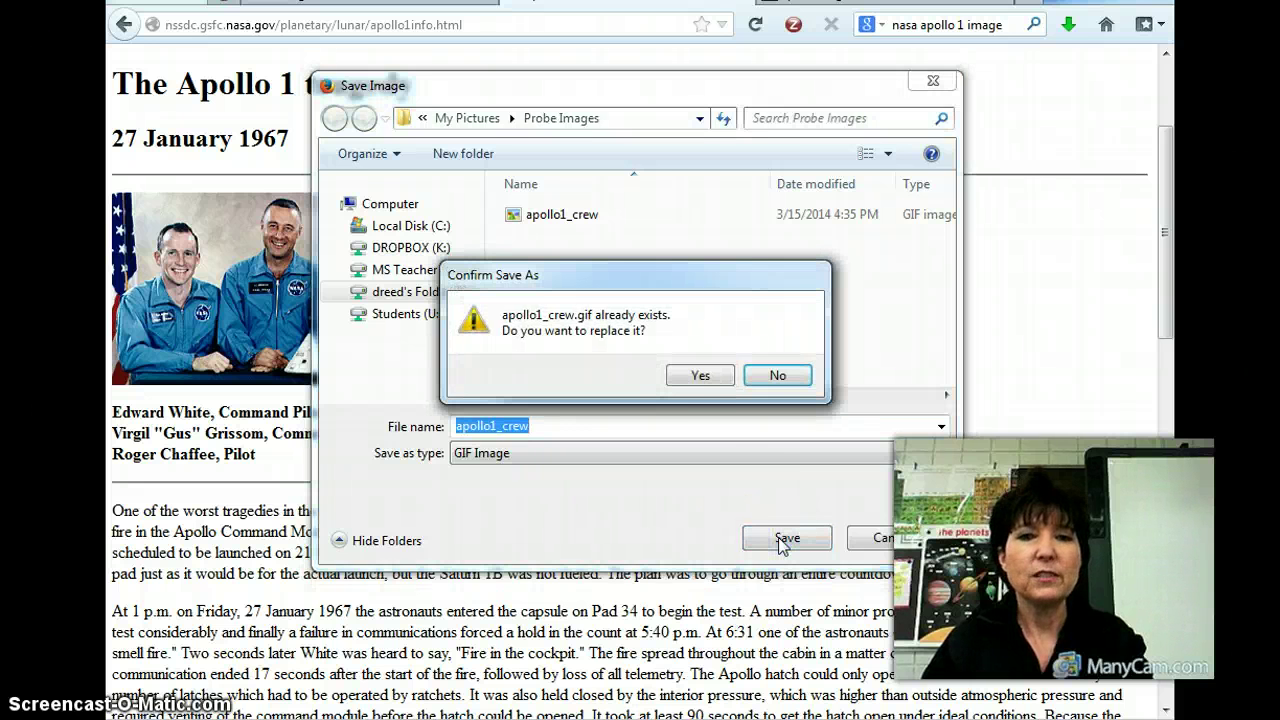
click(701, 376)
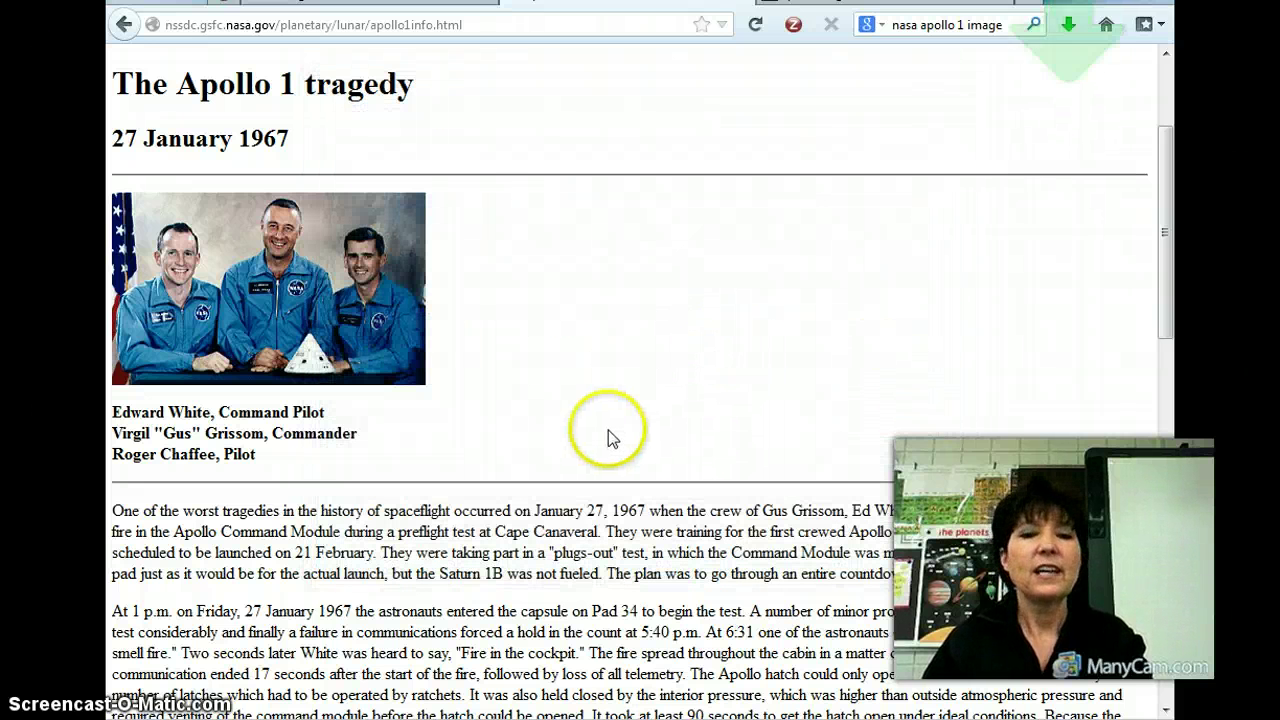
click(880, 3)
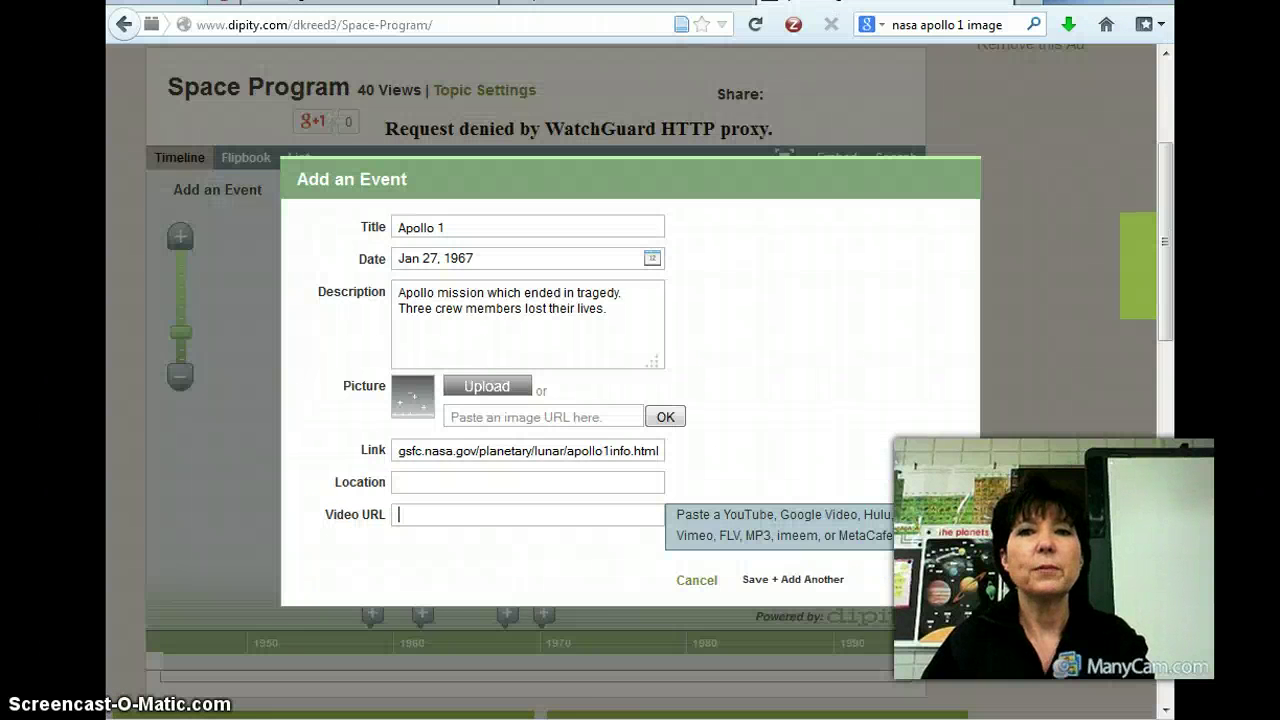
Step: Search the My Pictures and dipity folders for the Apollo 1 crew image
click(462, 386)
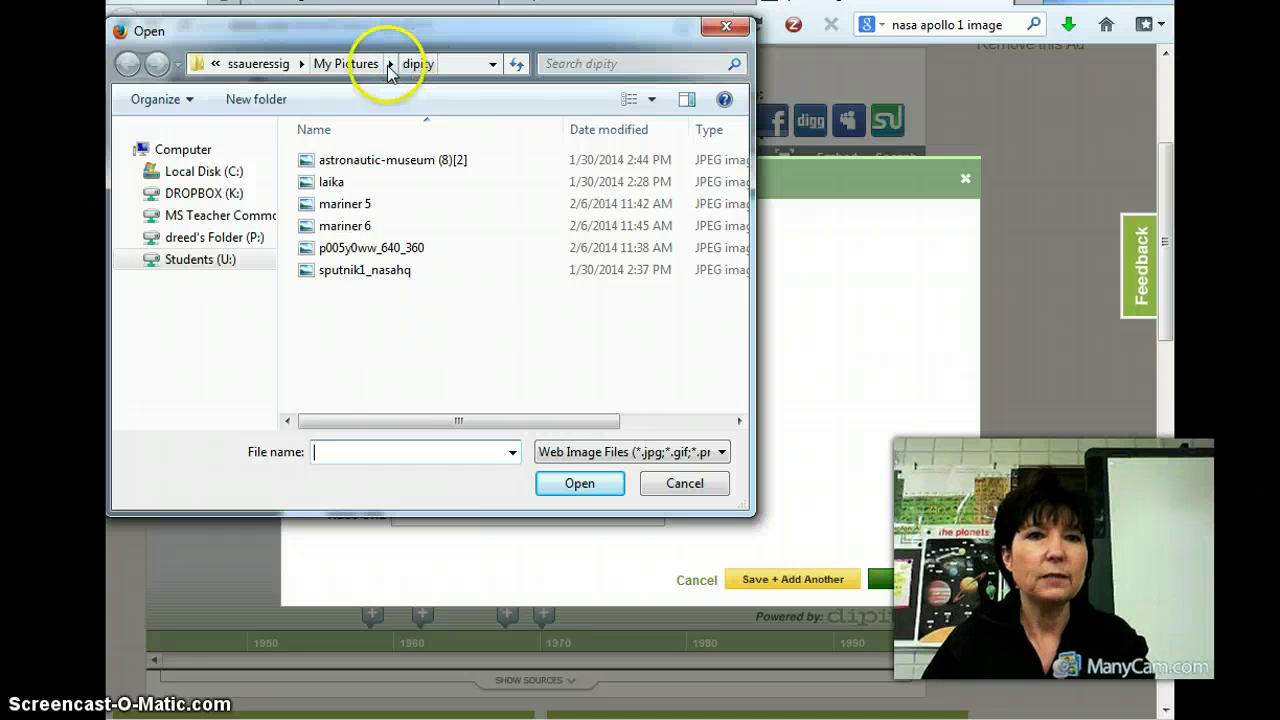
click(336, 64)
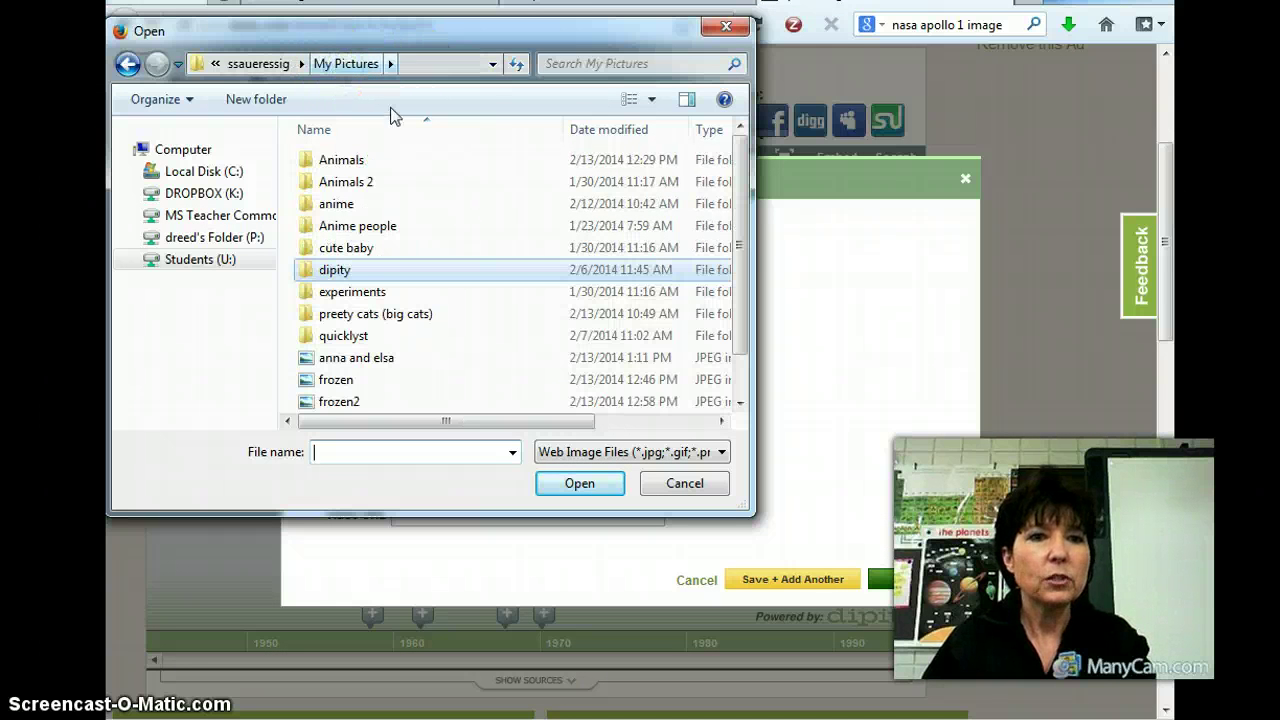
drag(737, 219, 757, 192)
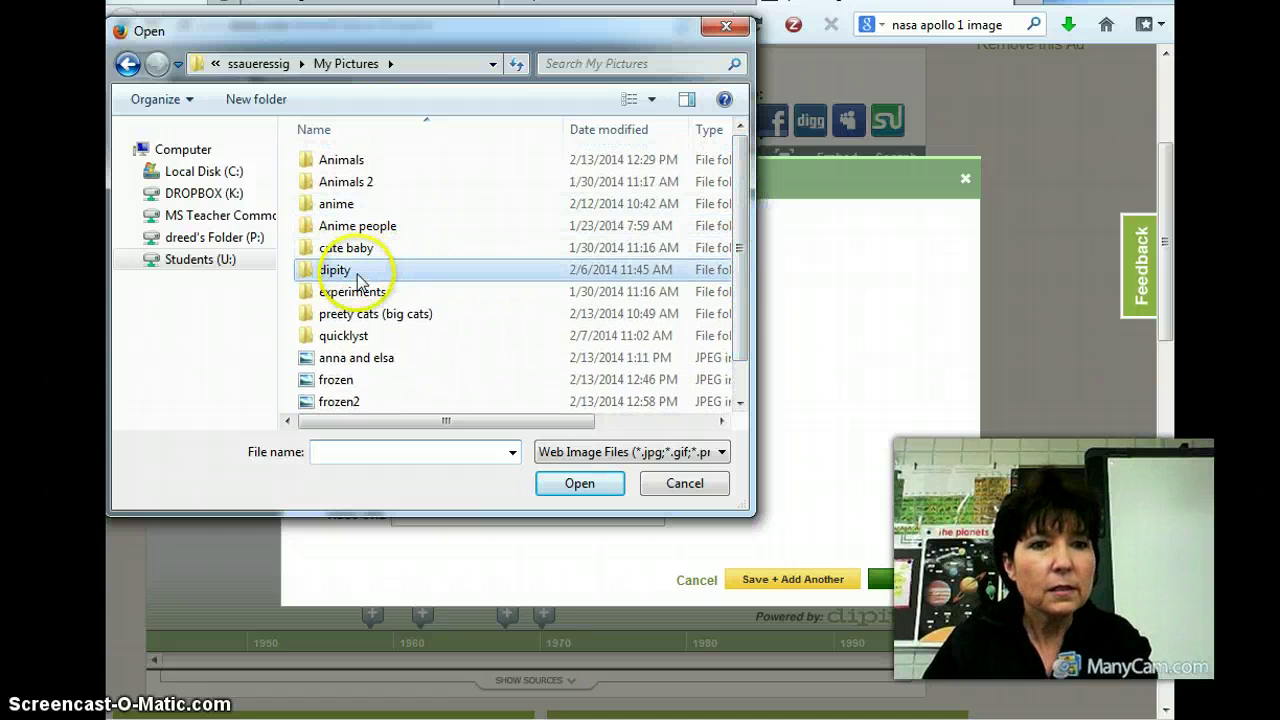
click(365, 275)
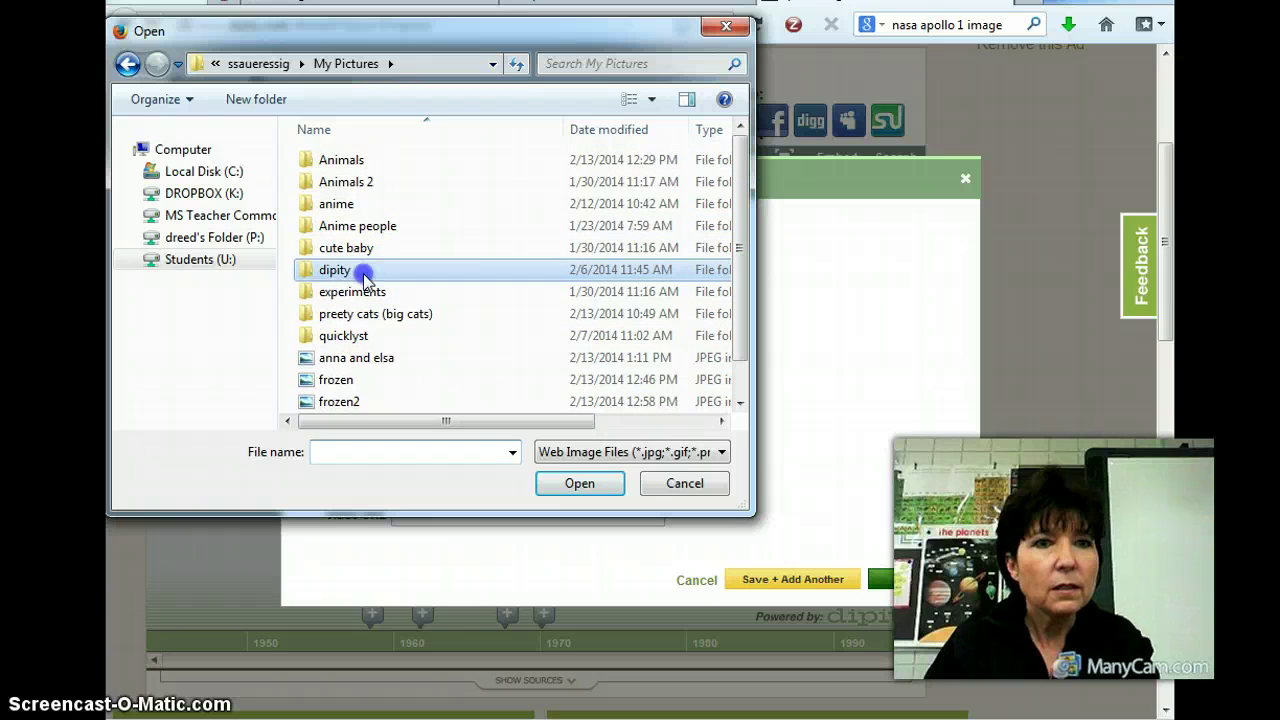
double_click(365, 276)
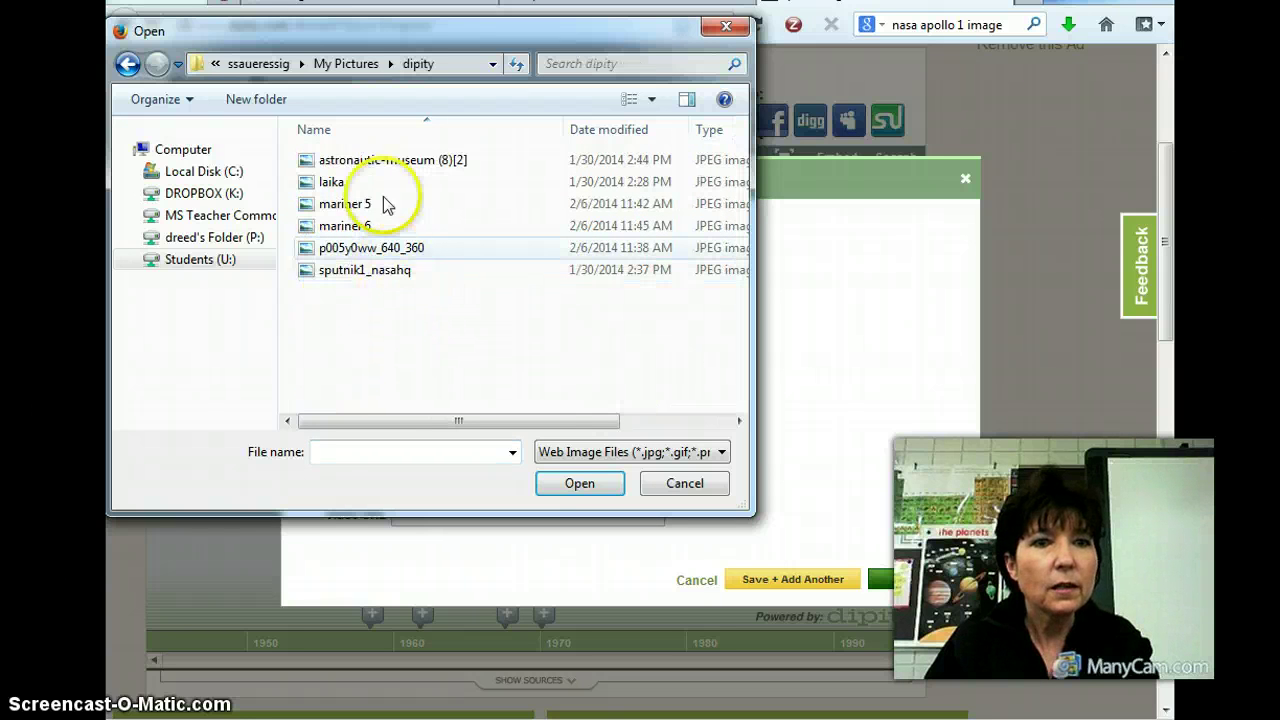
click(348, 66)
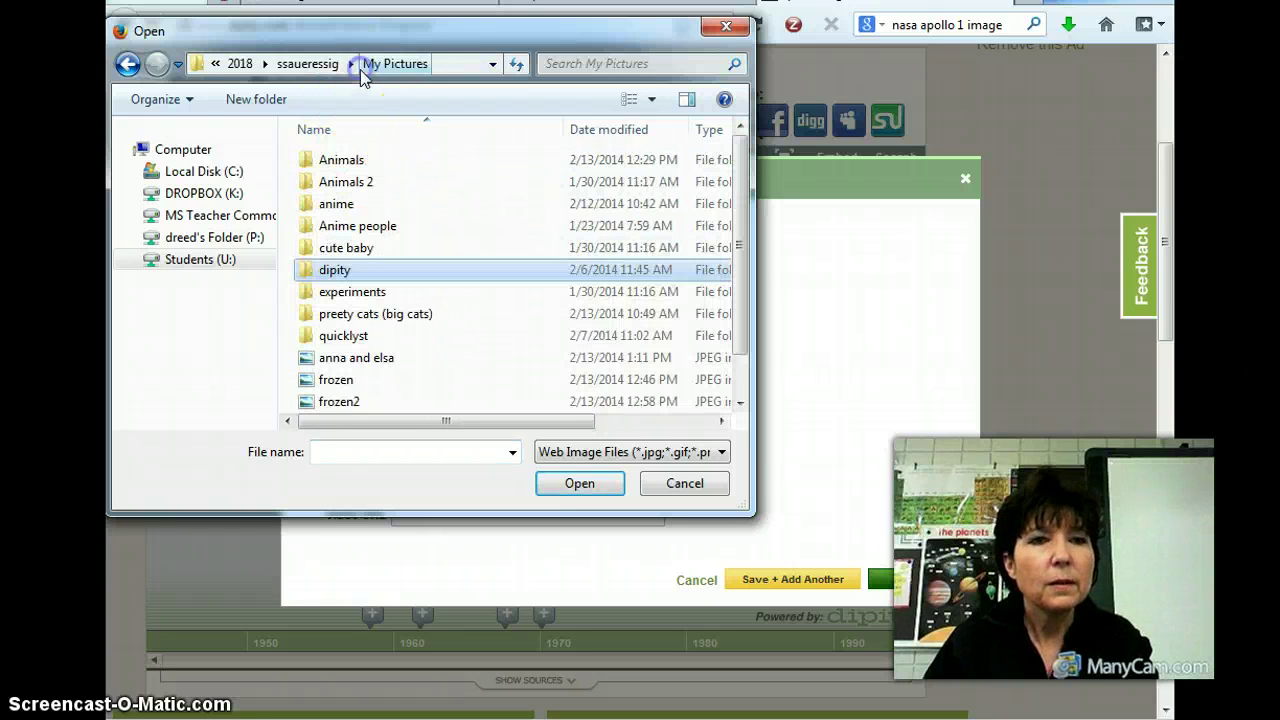
Step: Upload apollo1_crew from the shared drive's My Pictures > Probe Images folder
click(214, 237)
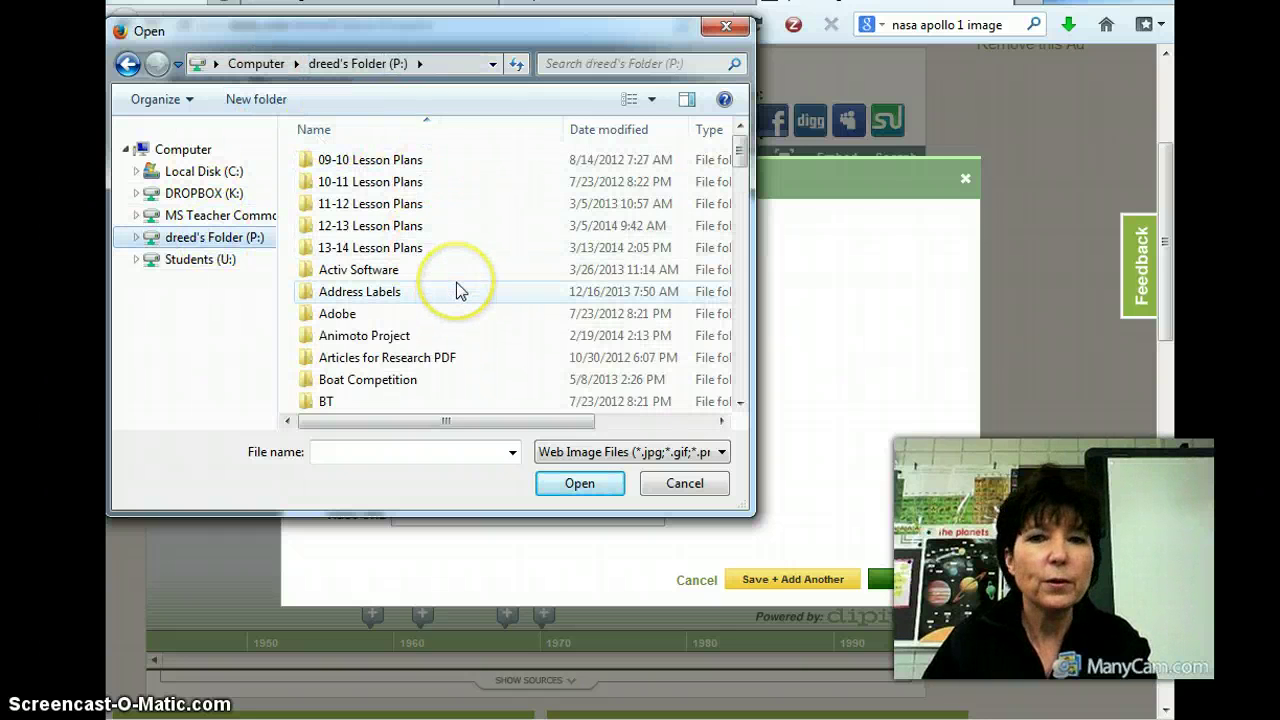
drag(740, 150, 733, 280)
double_click(400, 331)
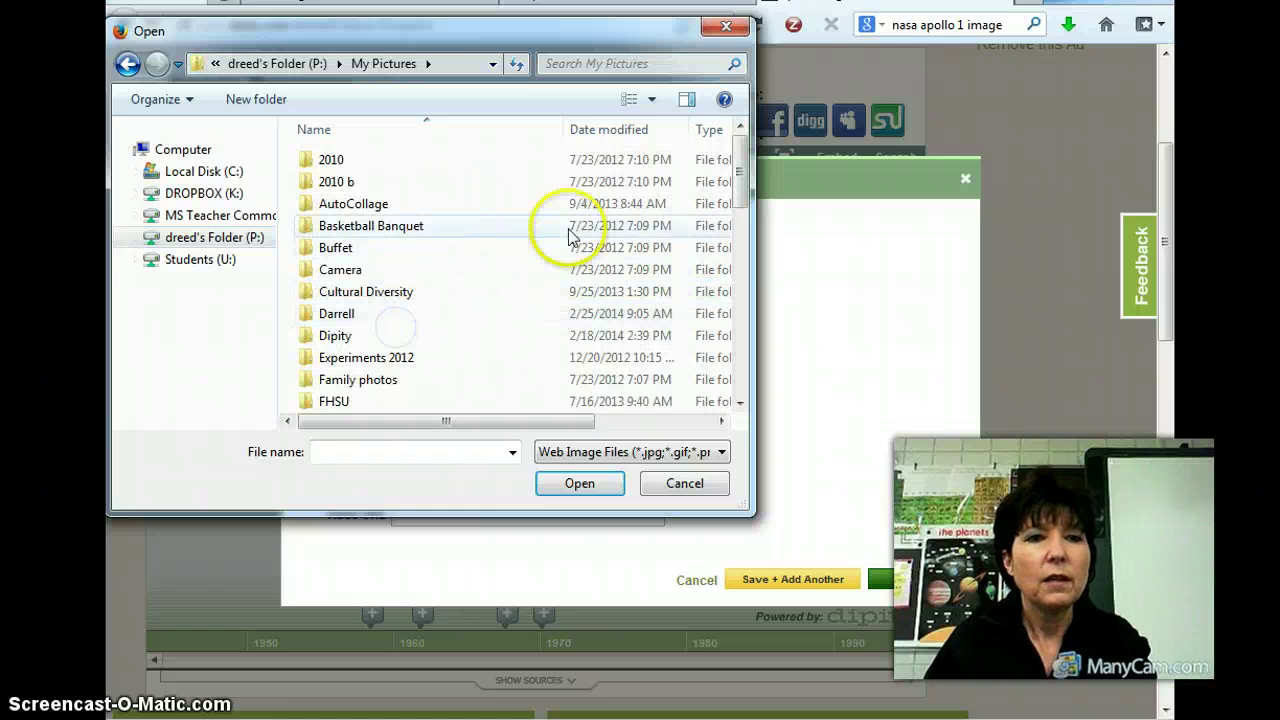
drag(737, 180, 750, 290)
double_click(378, 334)
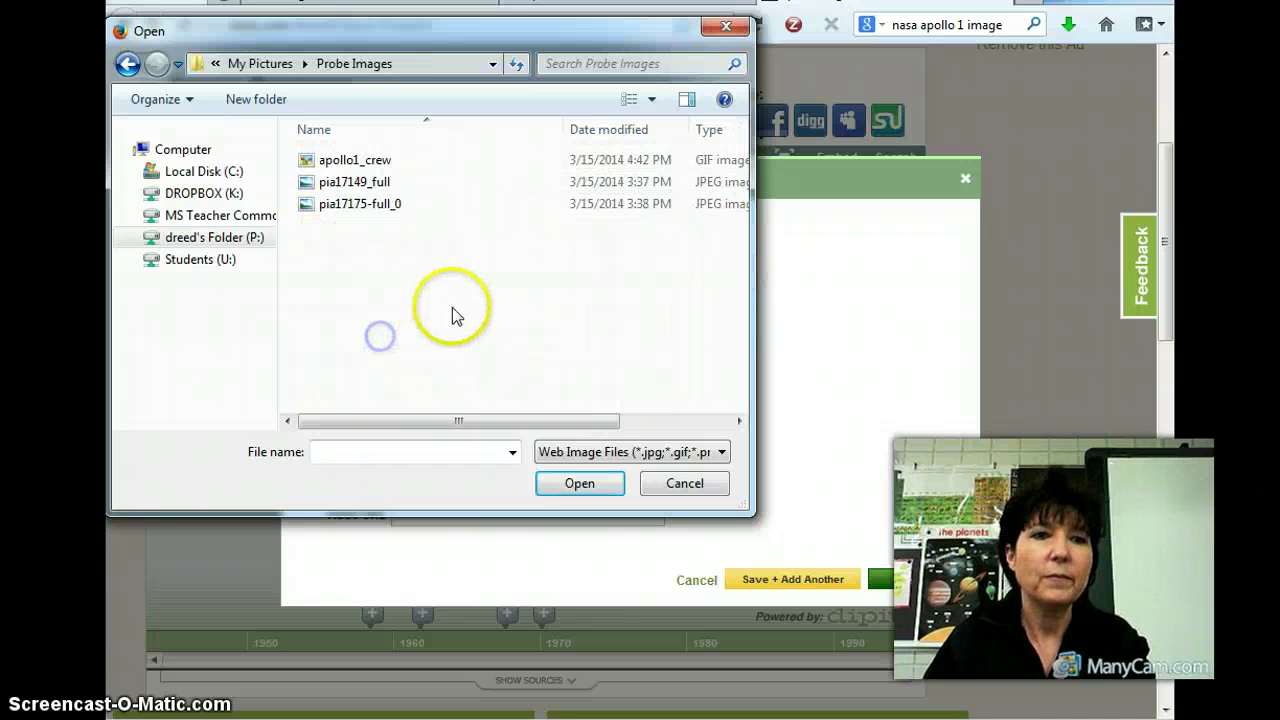
click(360, 166)
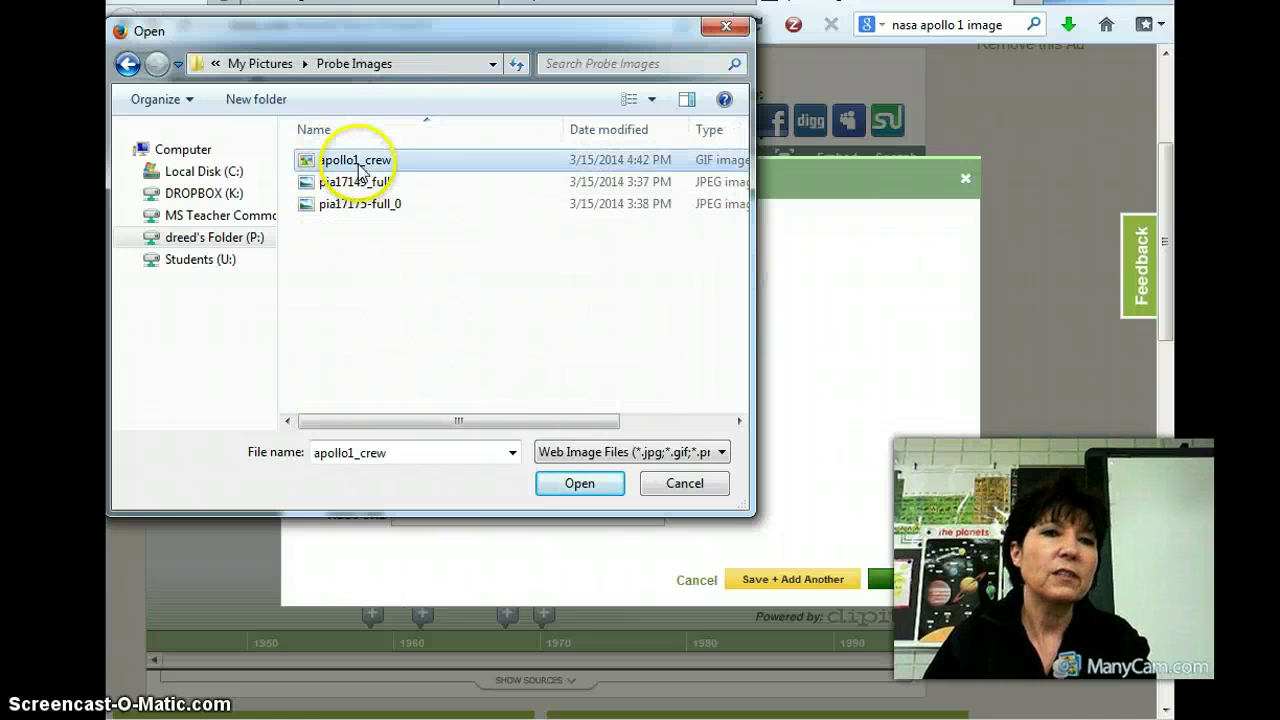
double_click(360, 166)
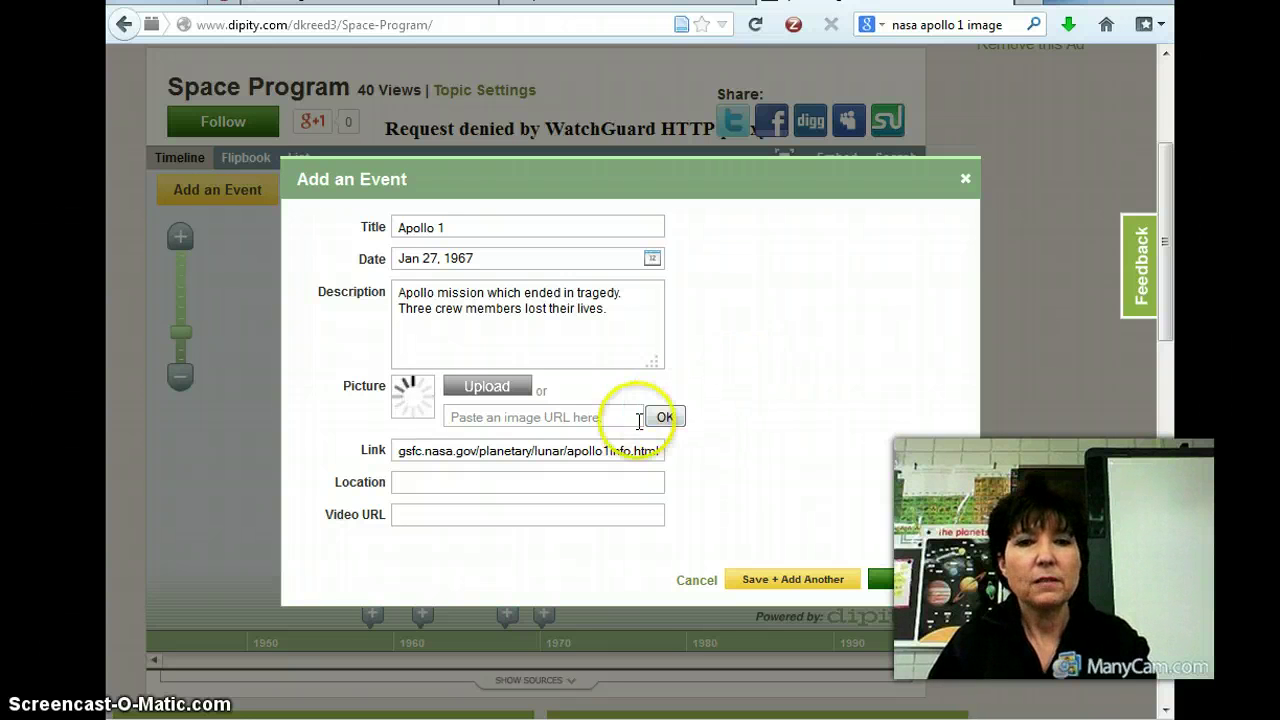
Step: Set the event's image URL to the NASA apollo1info.html address and confirm it
scroll(760, 402, up, 1)
scroll(760, 402, up, 5)
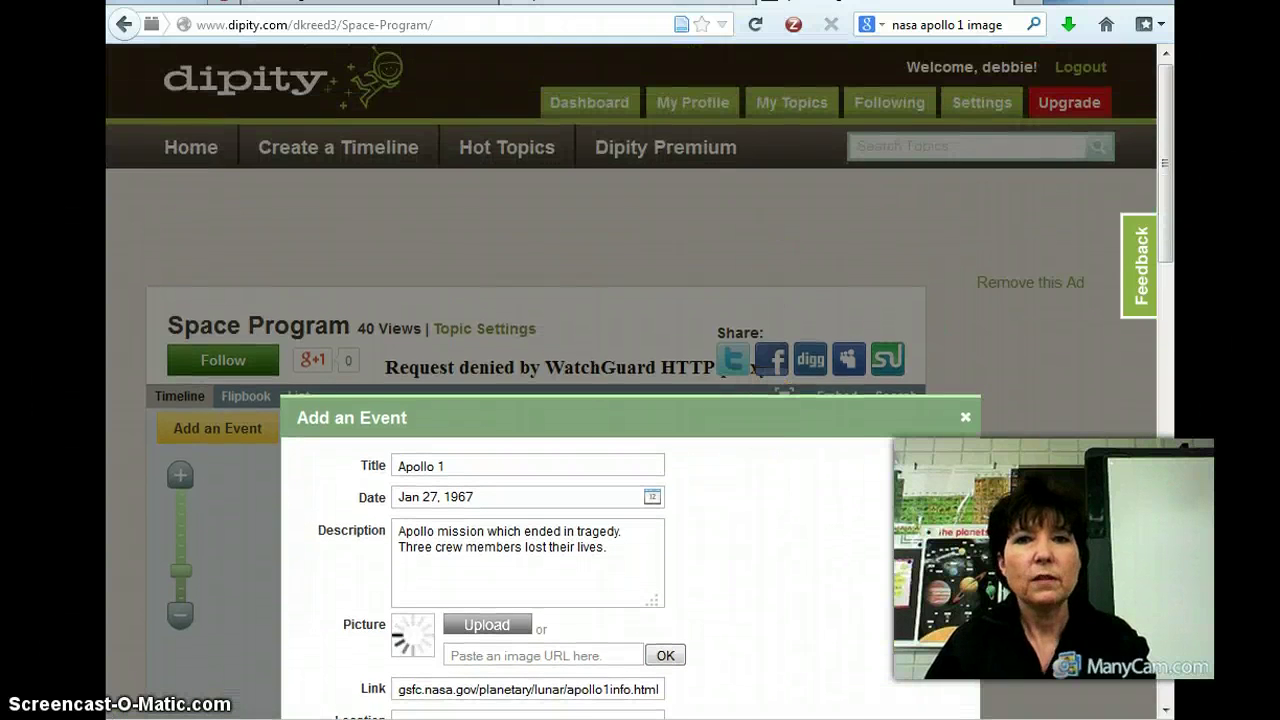
click(450, 5)
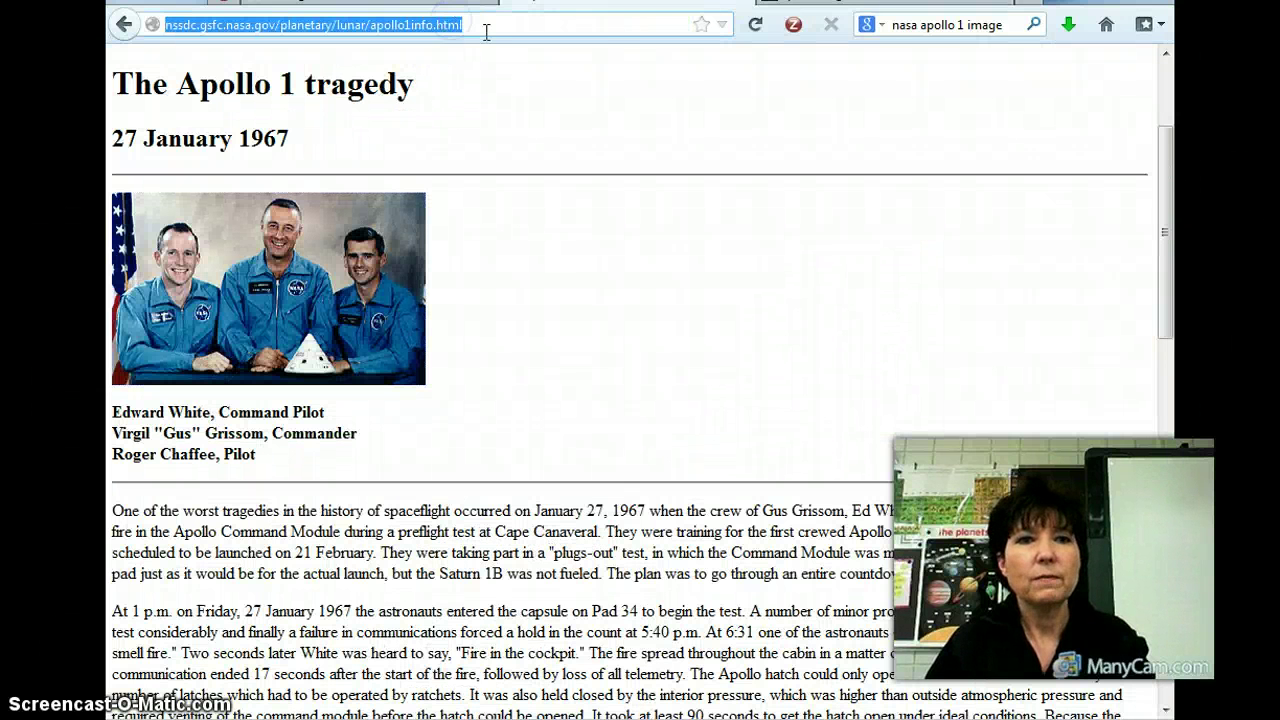
right_click(486, 33)
click(536, 102)
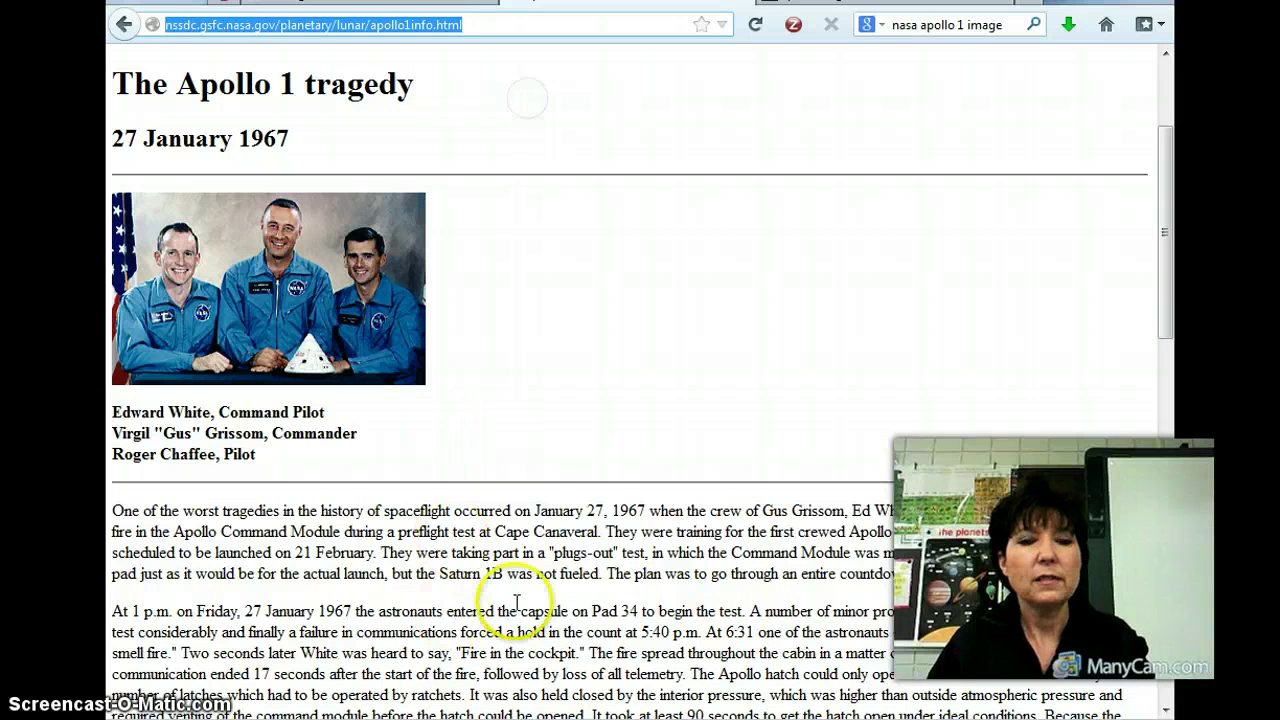
key(ctrl+Tab)
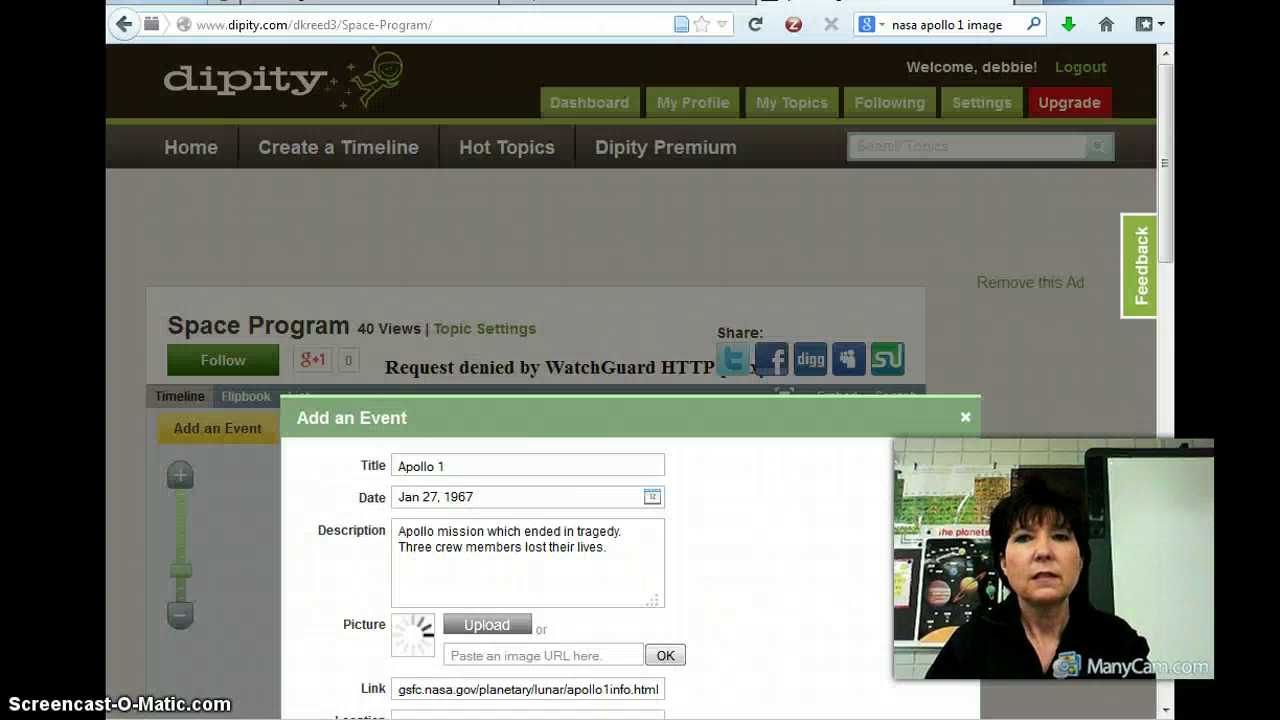
scroll(566, 423, down, 5)
click(568, 414)
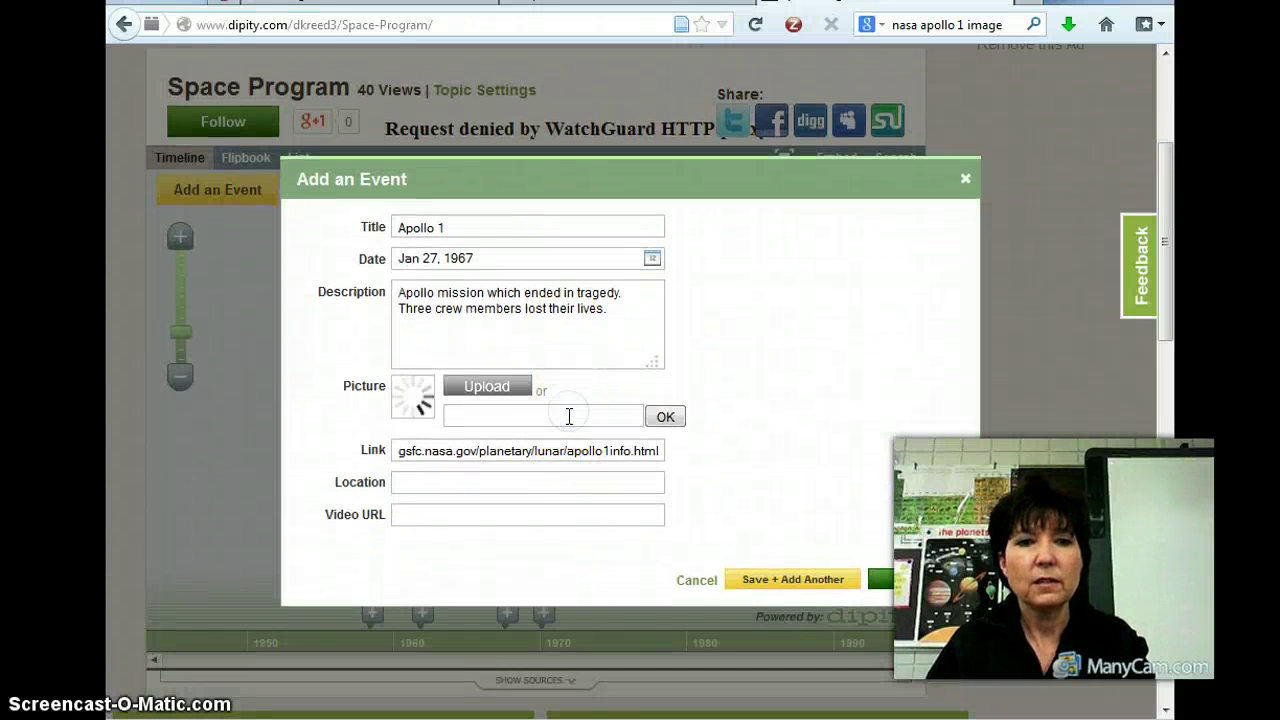
right_click(555, 416)
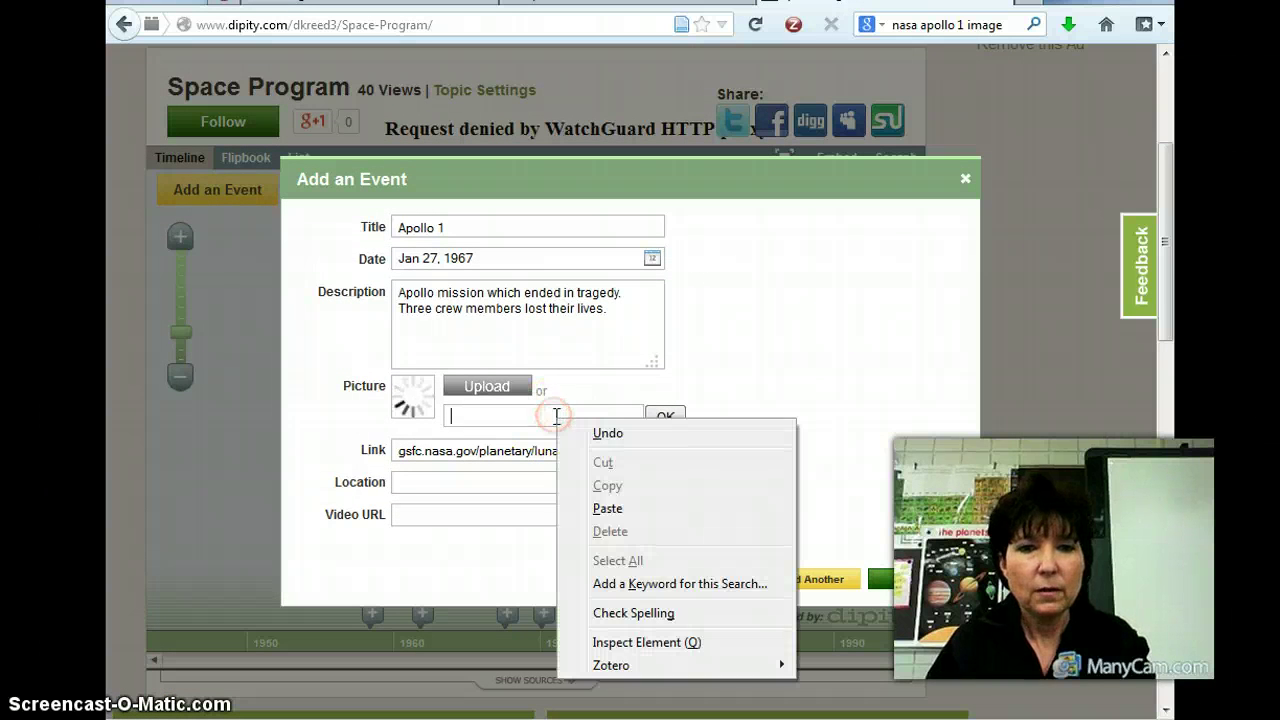
click(607, 509)
click(664, 418)
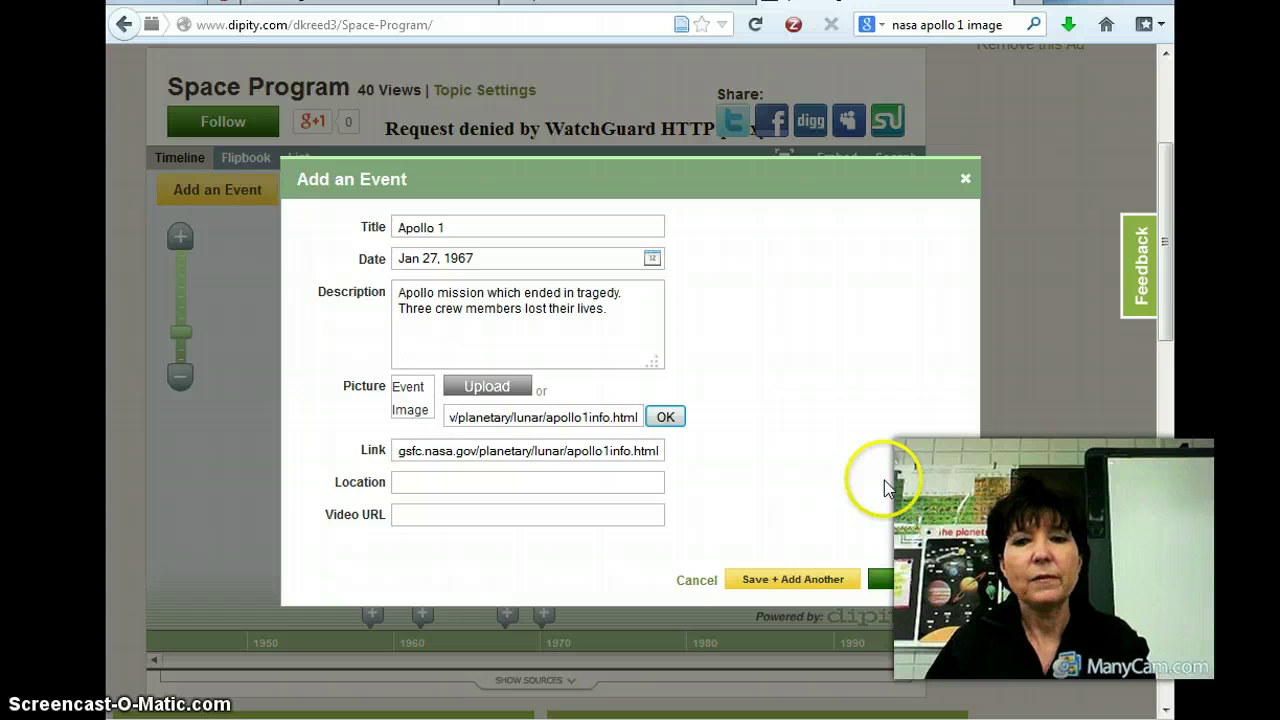
Step: Save the new Apollo 1 event and close it to return to the timeline
click(910, 583)
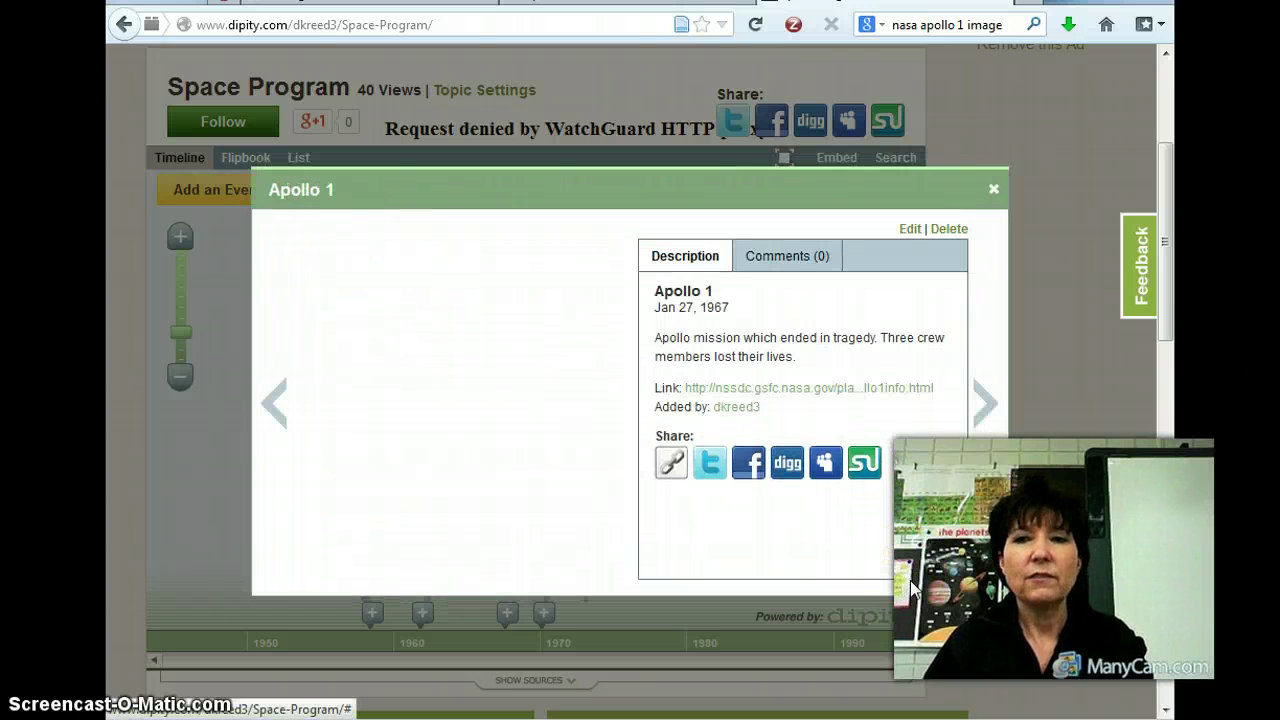
click(997, 191)
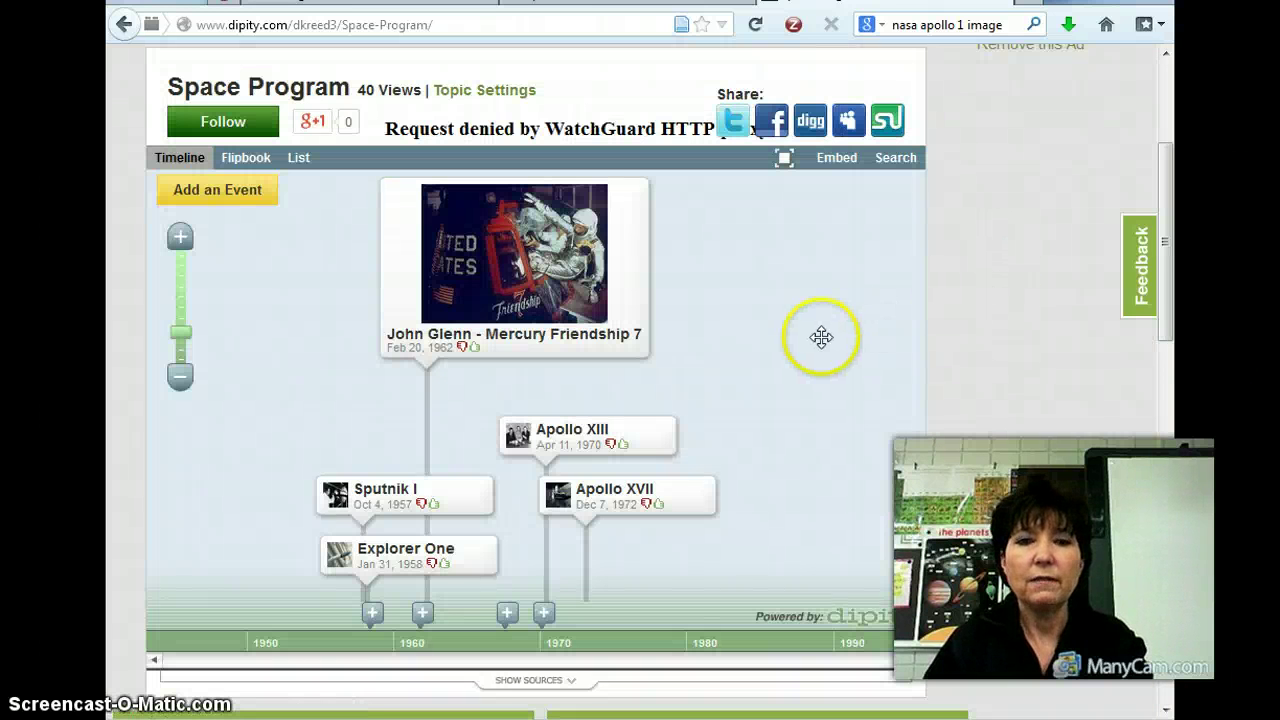
scroll(808, 345, up, 3)
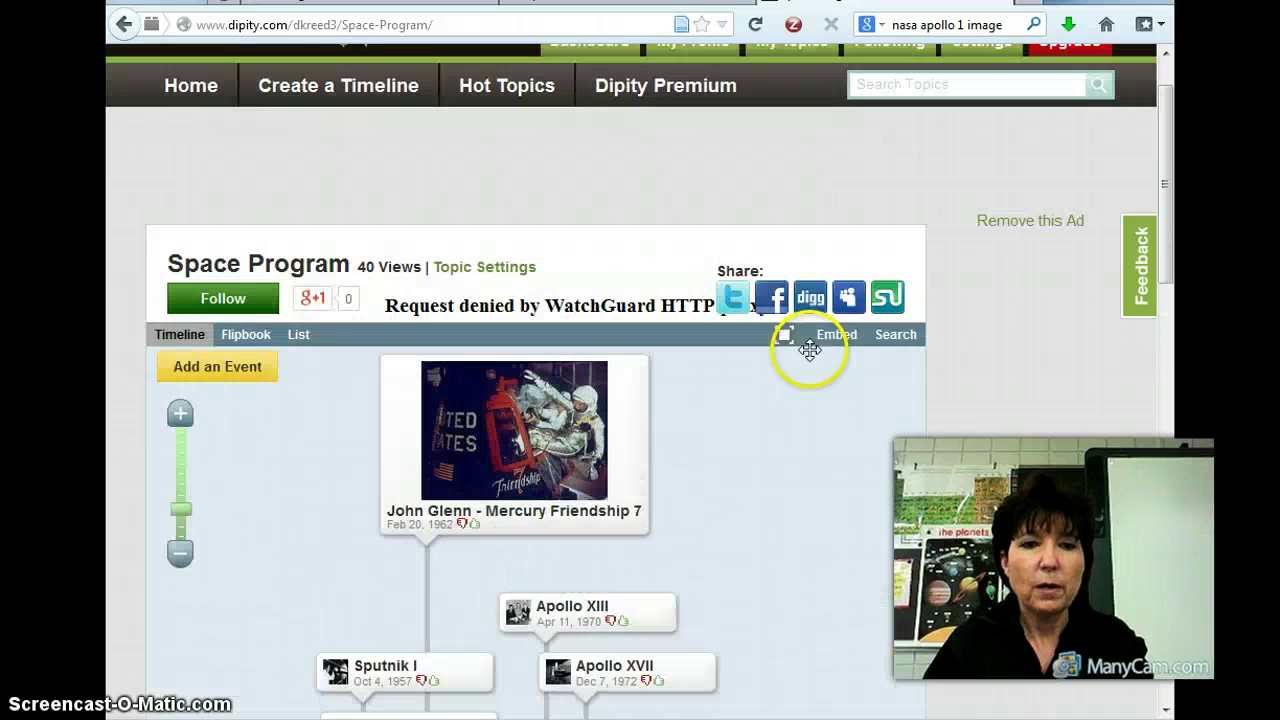
scroll(805, 360, down, 5)
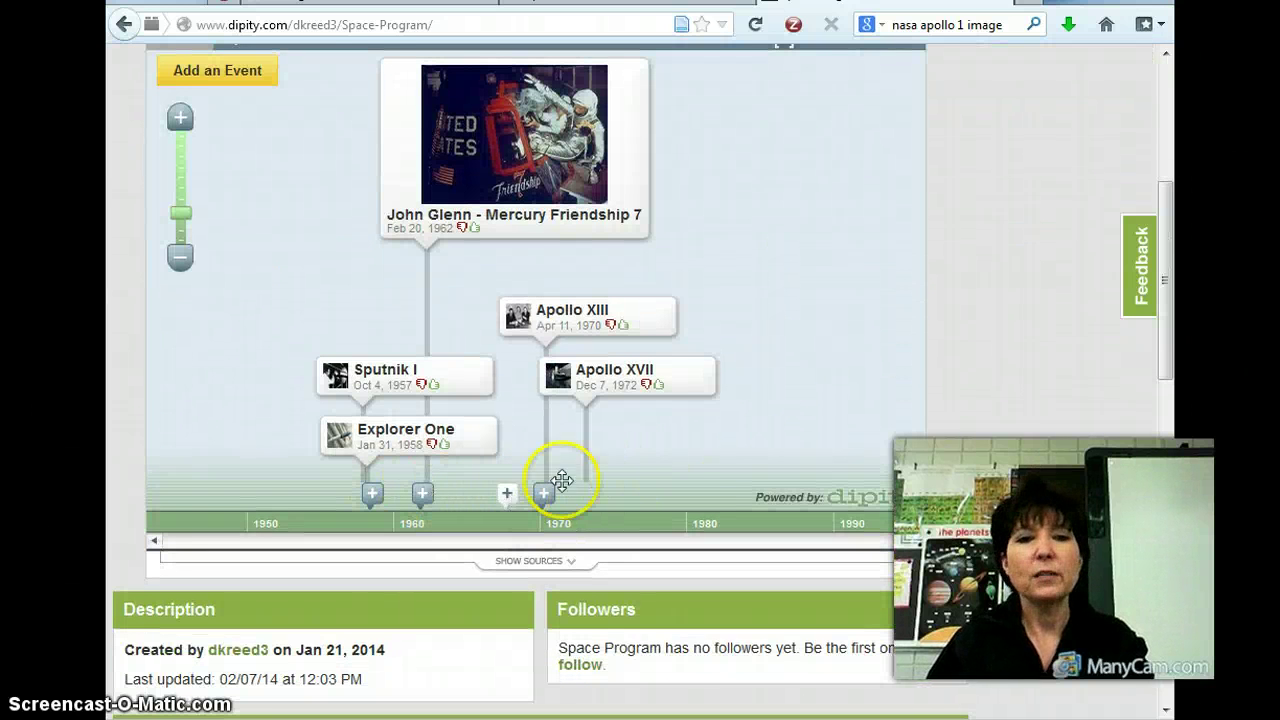
Step: Zoom into the 1960s, delete the older Apollo I duplicate, and open the Apollo 1 event
click(507, 494)
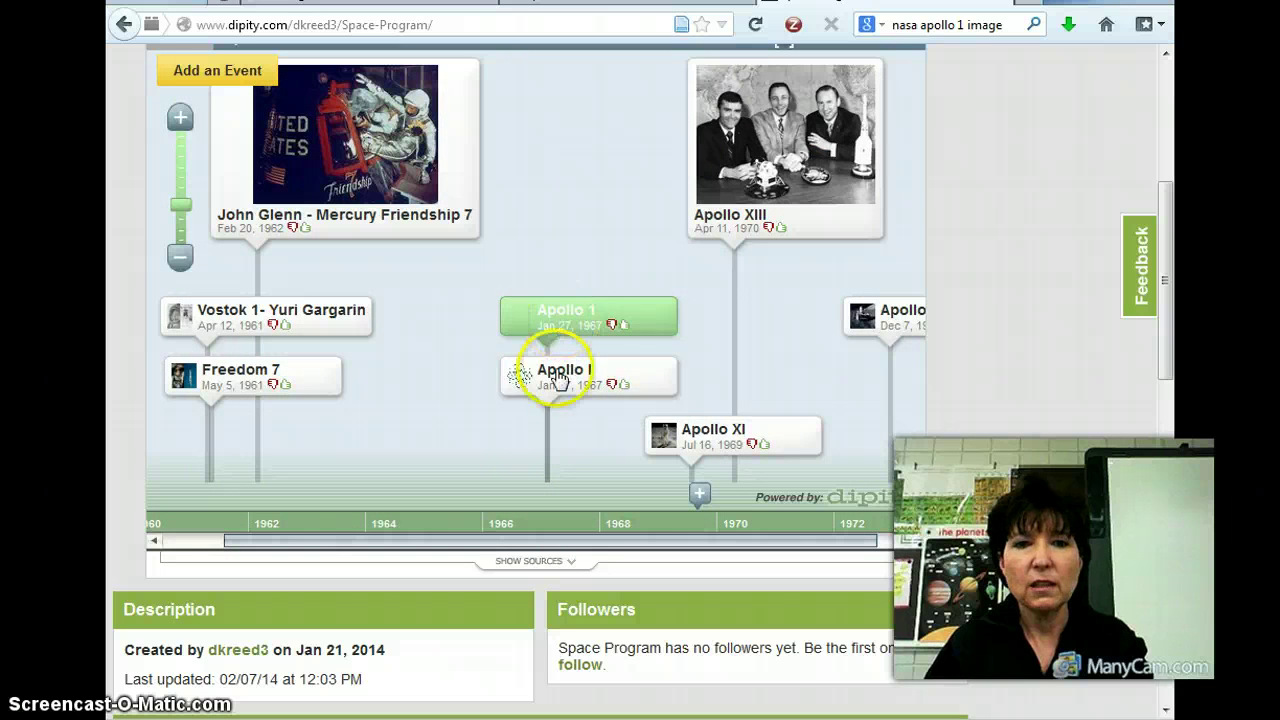
click(558, 380)
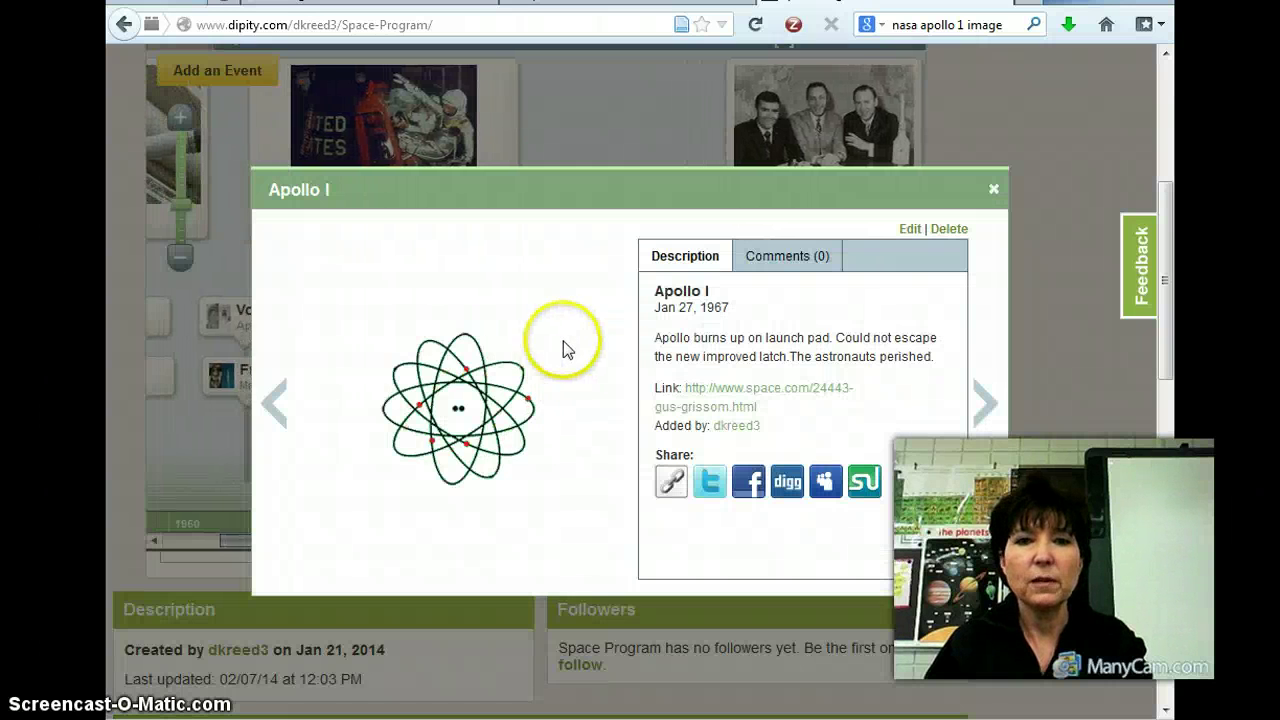
click(937, 236)
click(607, 366)
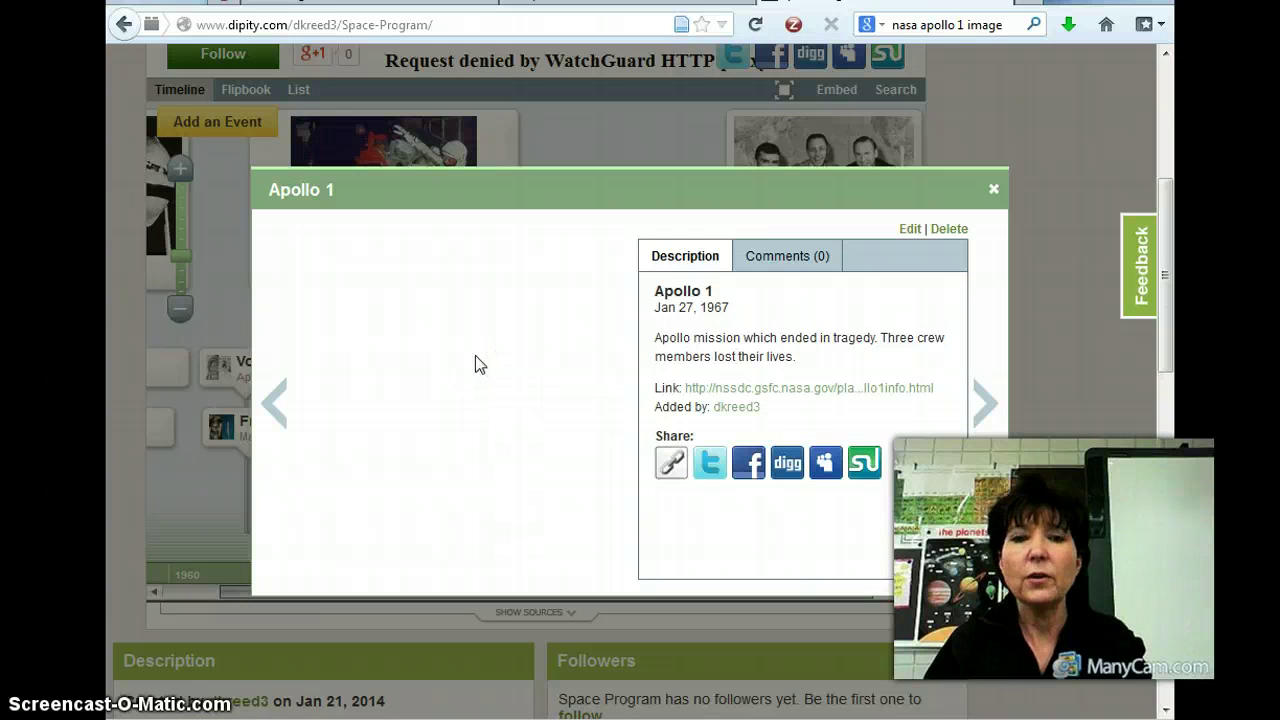
scroll(472, 363, down, 1)
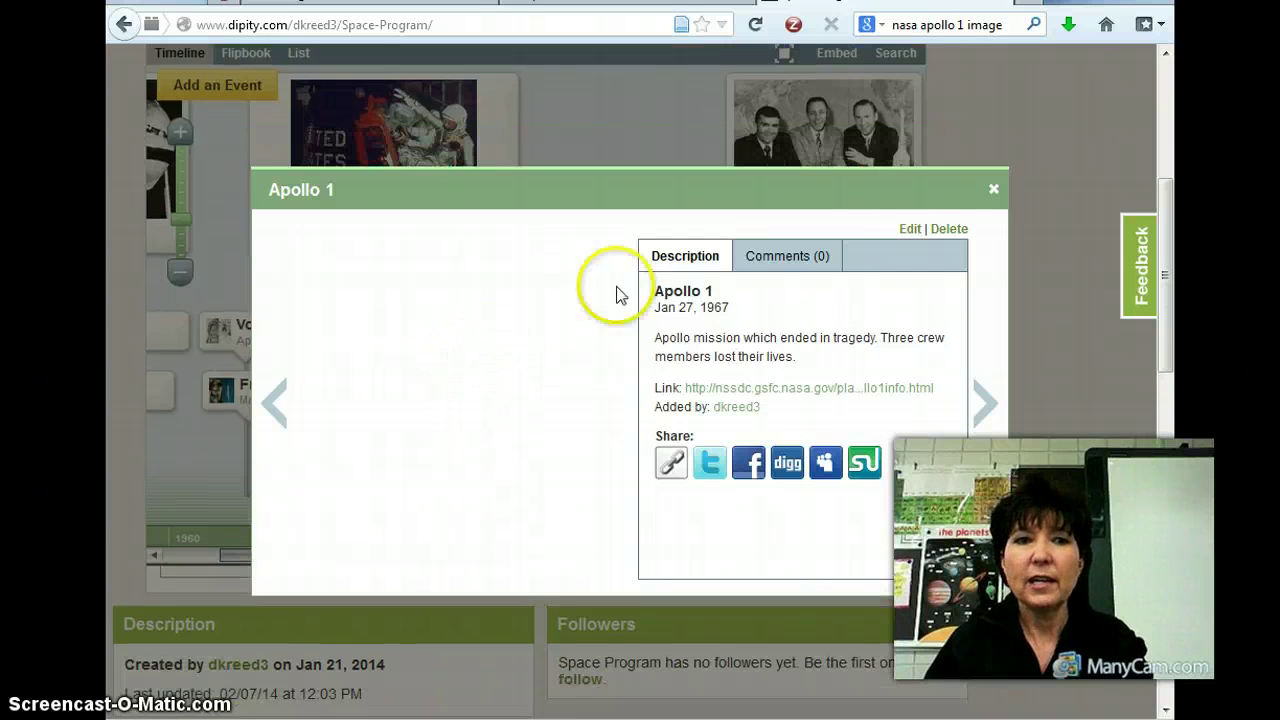
Step: Edit the Apollo 1 event and upload the apollo1_crew image to it
click(911, 229)
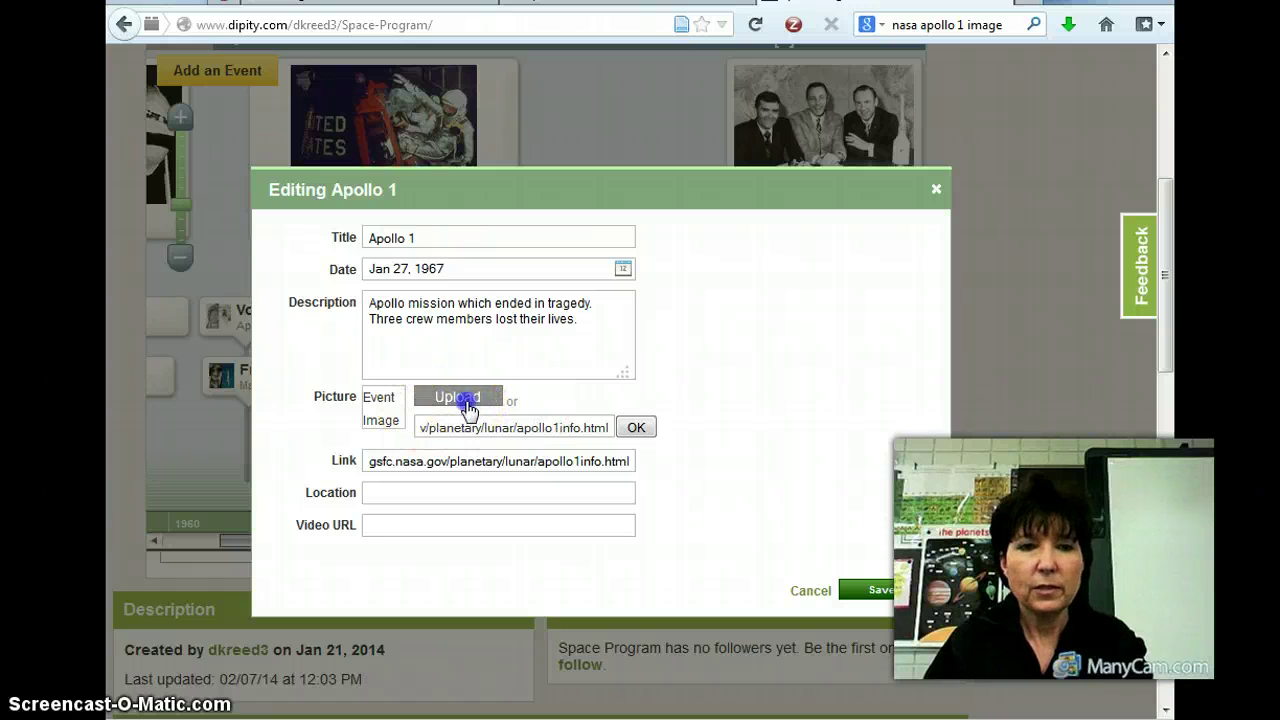
click(462, 400)
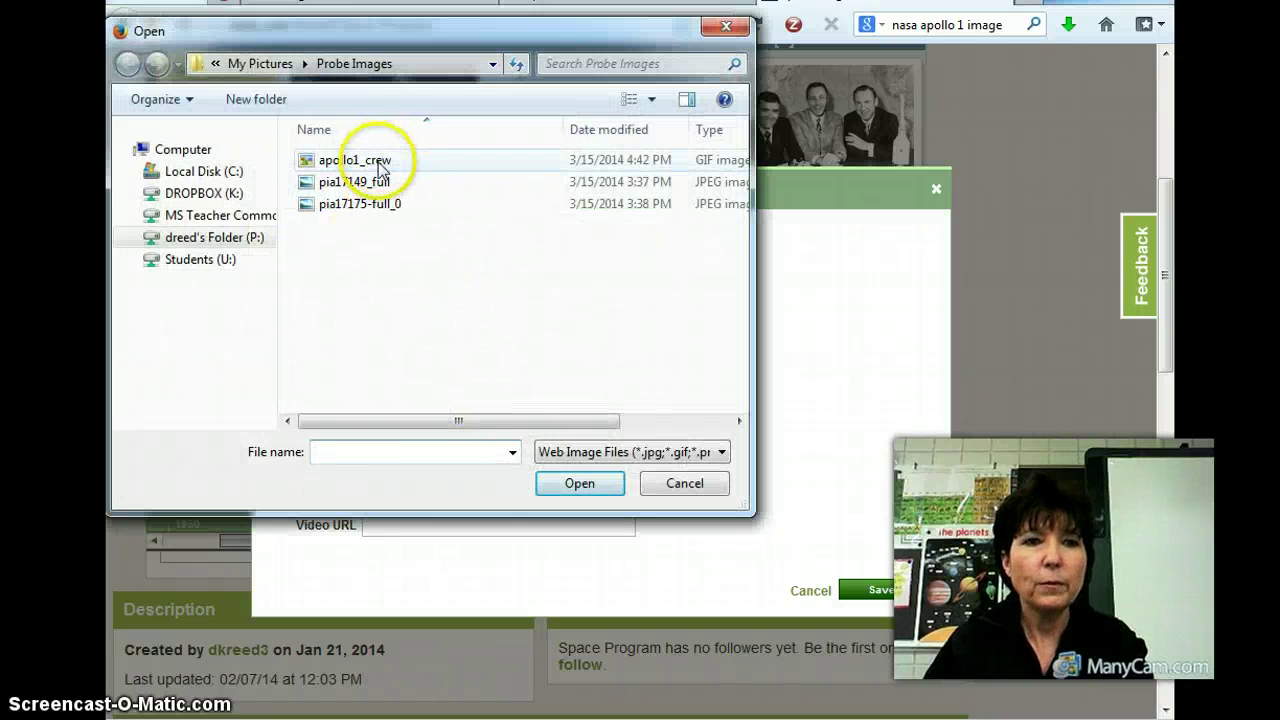
click(383, 170)
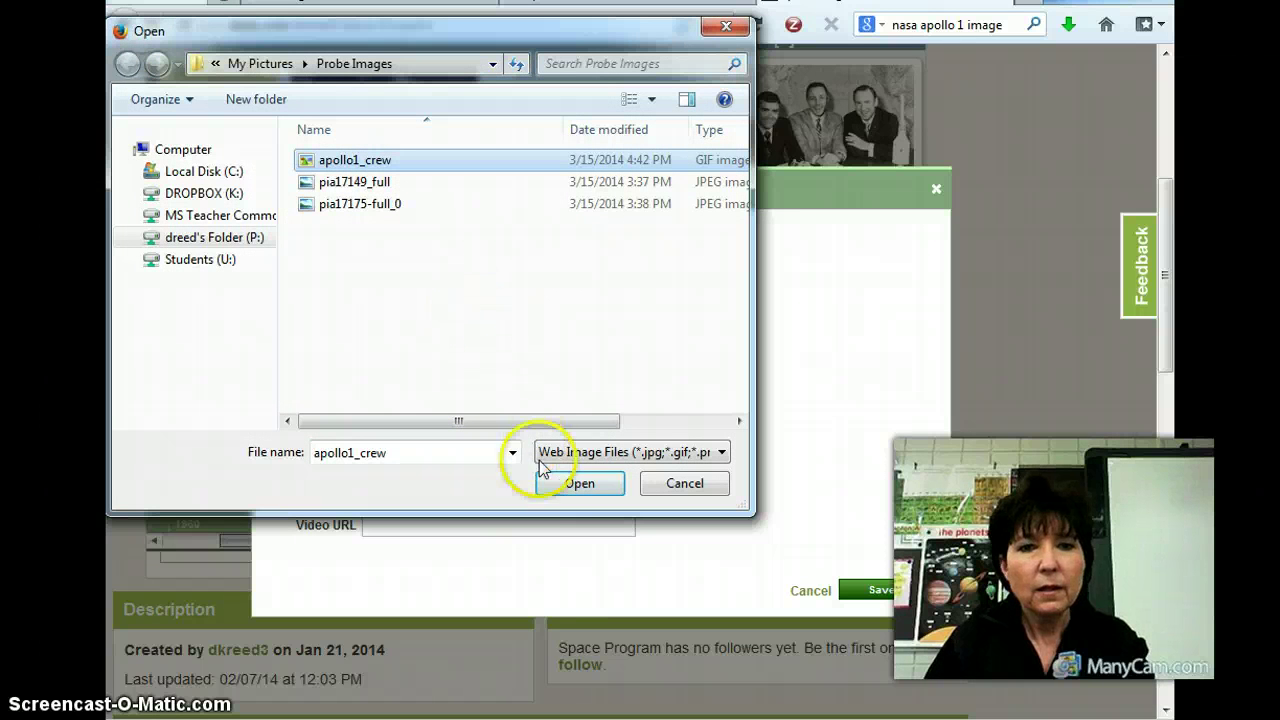
click(556, 488)
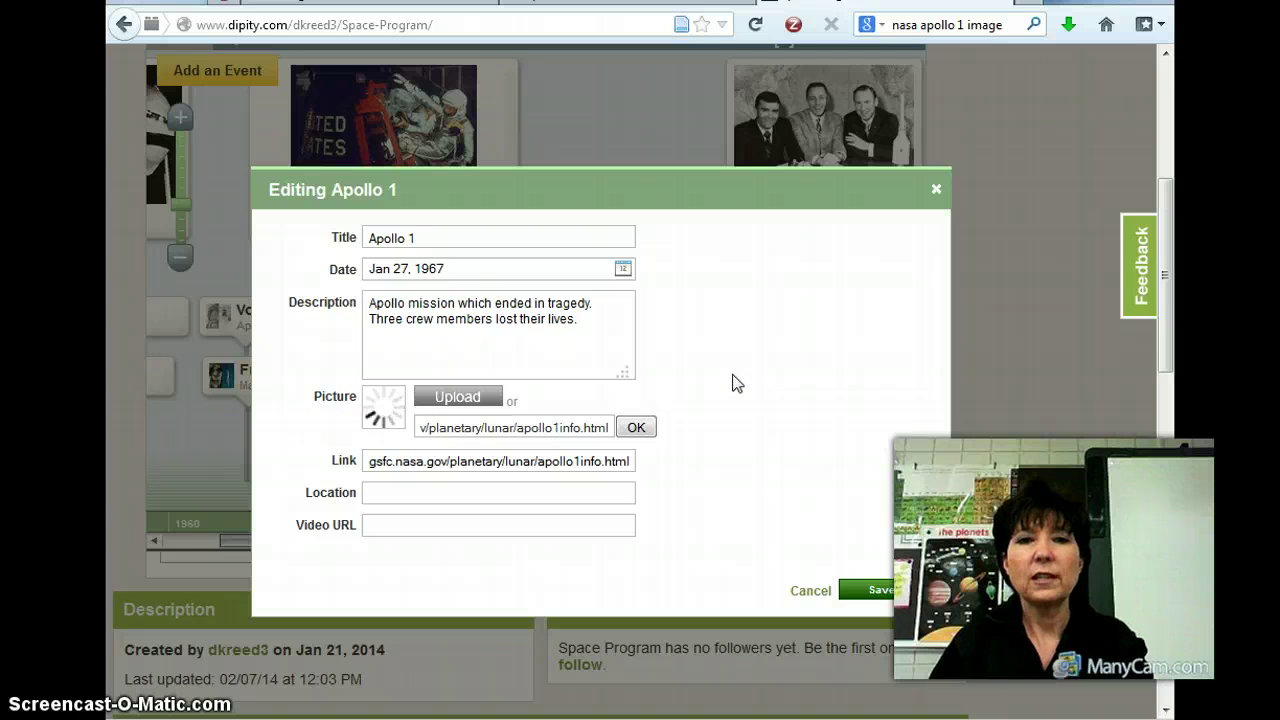
Step: Save the updated Apollo 1 event and return to the Space Program timeline
click(870, 590)
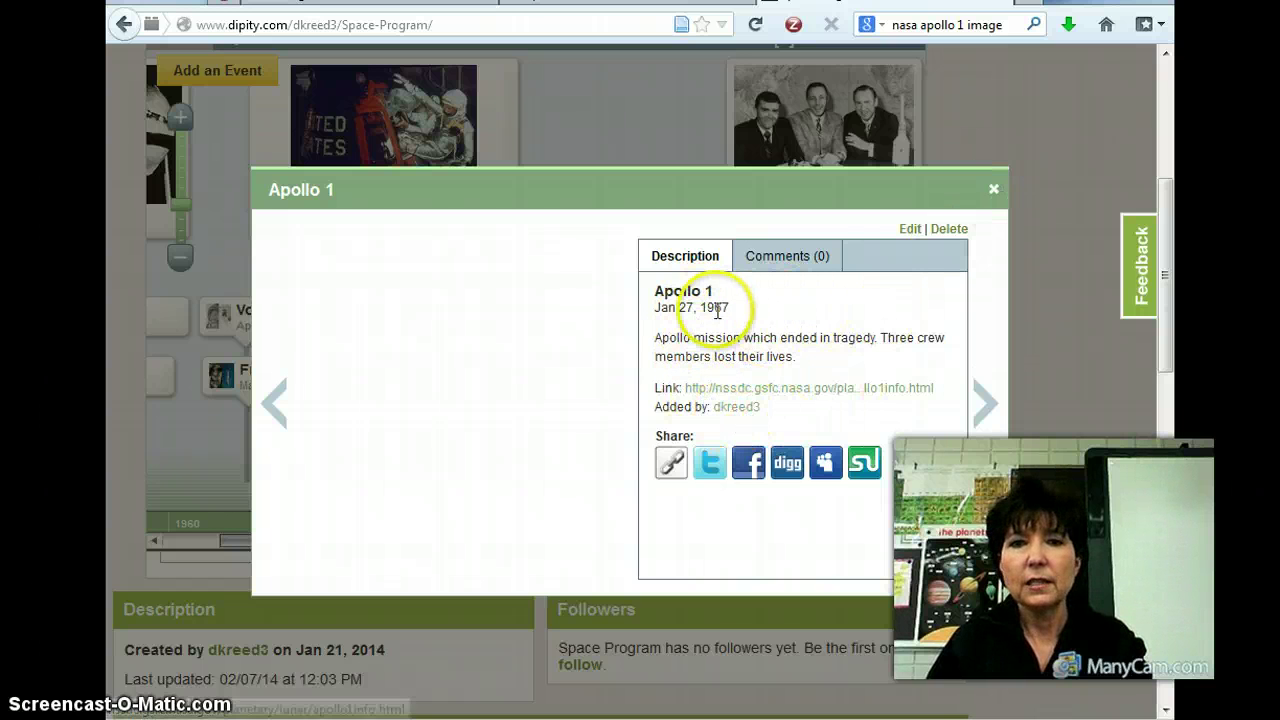
click(993, 189)
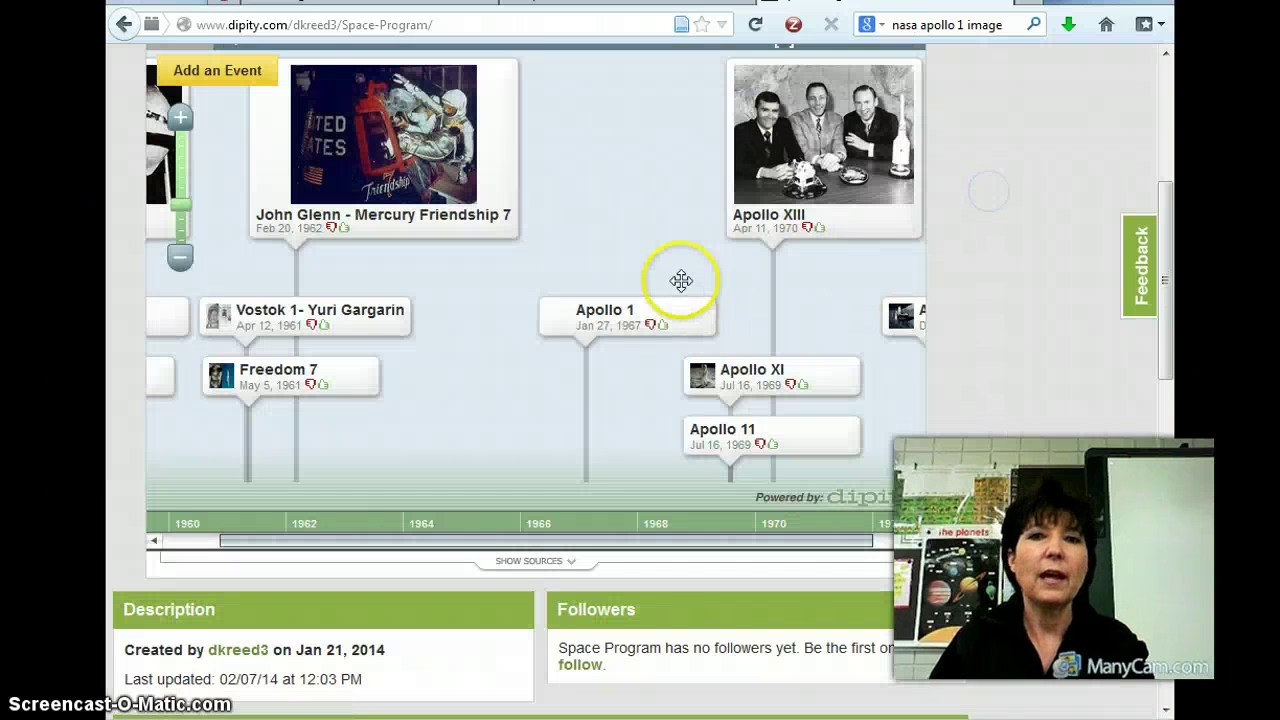
scroll(786, 214, up, 3)
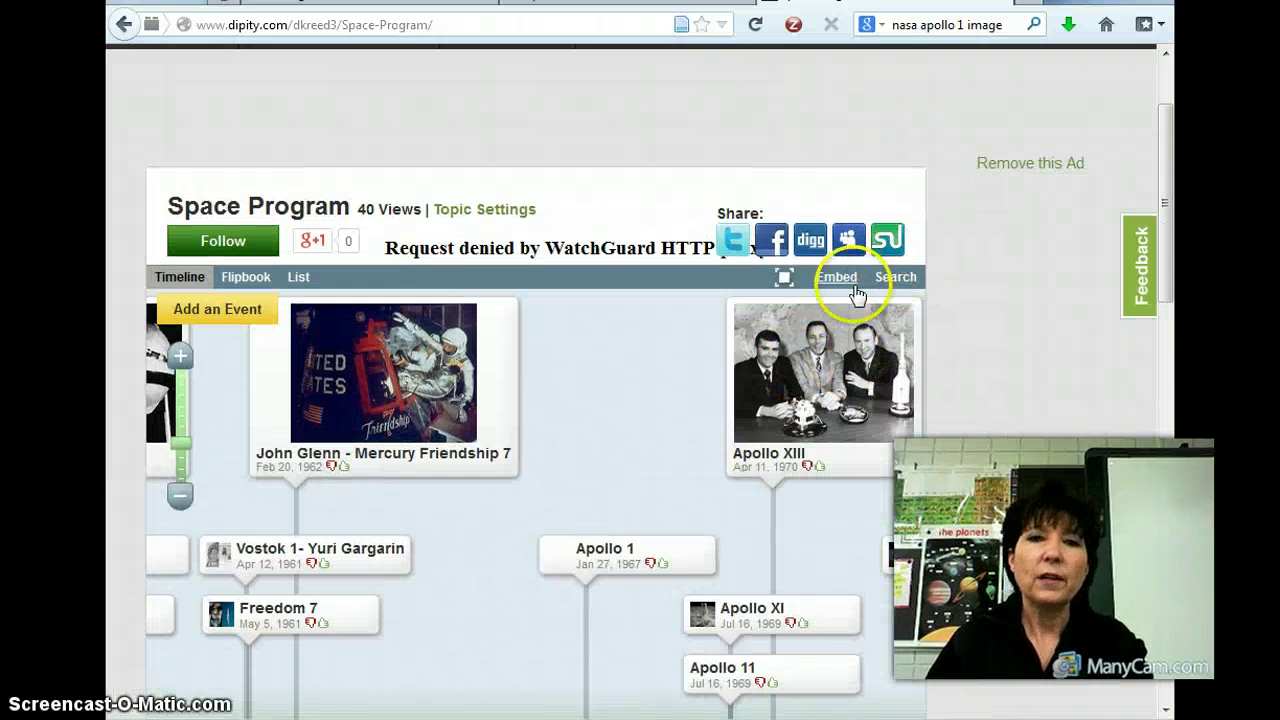
scroll(598, 132, up, 2)
scroll(523, 200, down, 2)
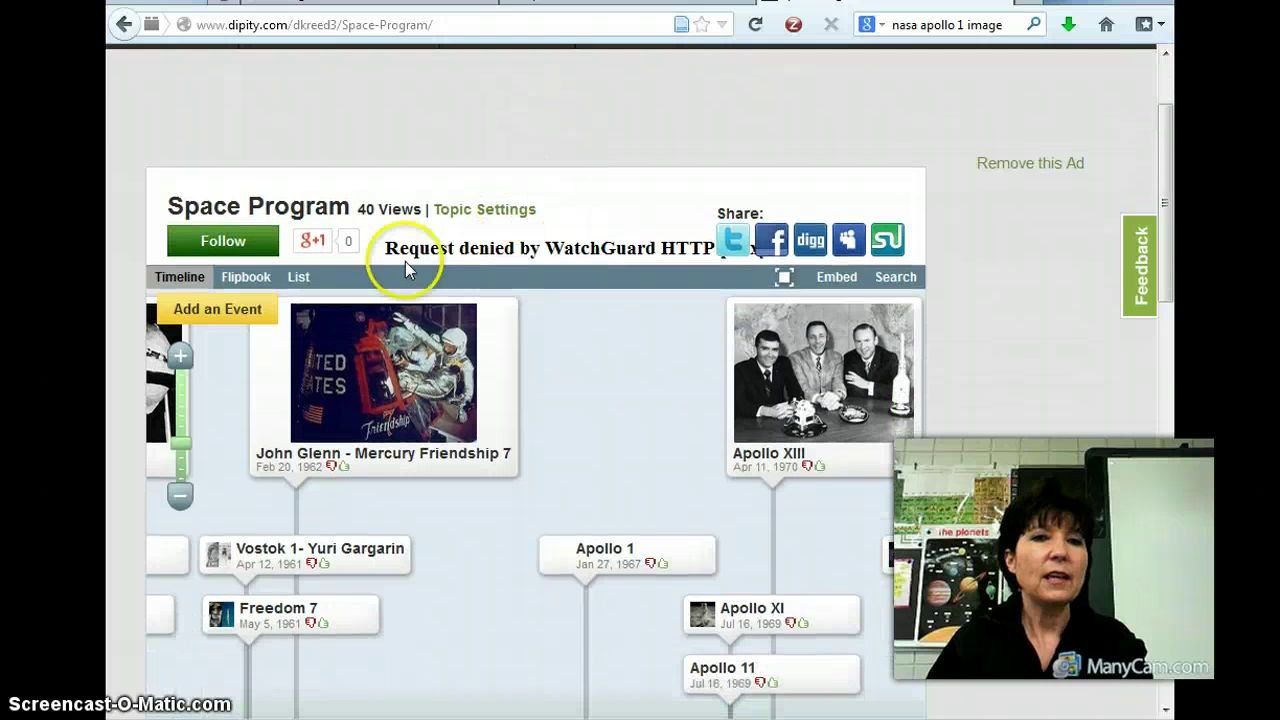
Step: Switch to Flipbook view and page back through Explorer One and Sputnik 2 to Sputnik I
click(231, 283)
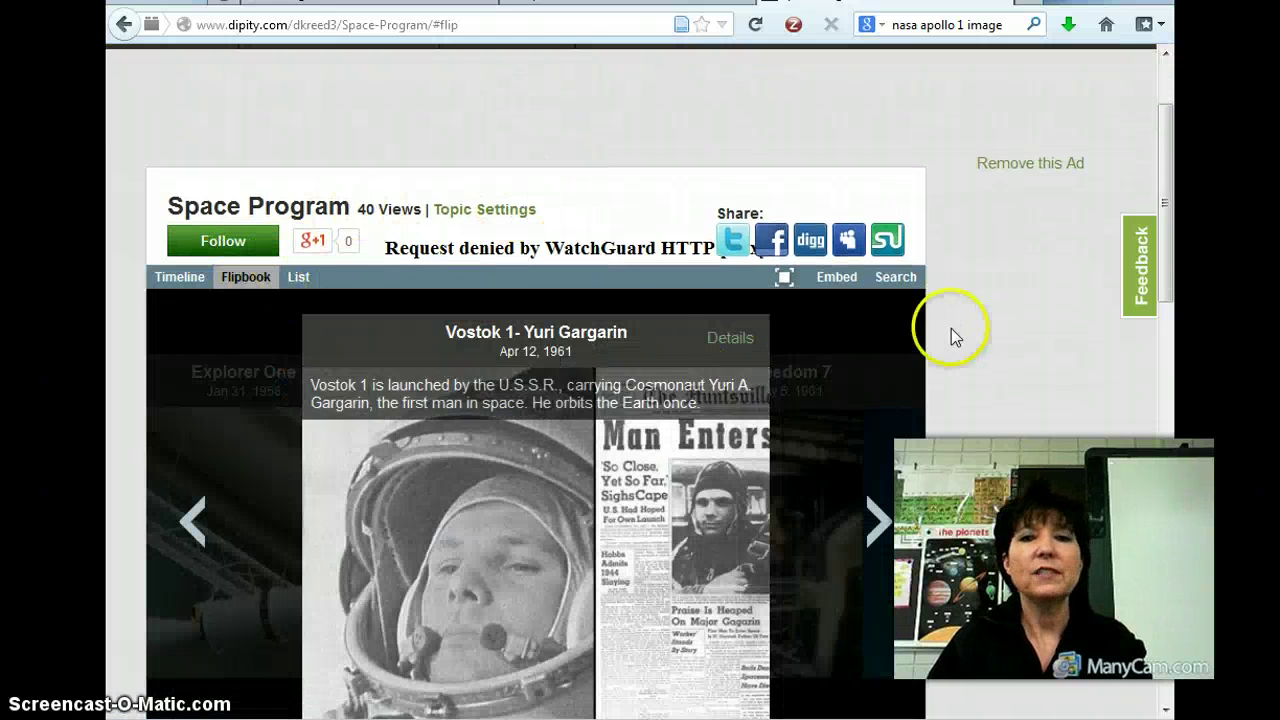
scroll(1039, 420, down, 3)
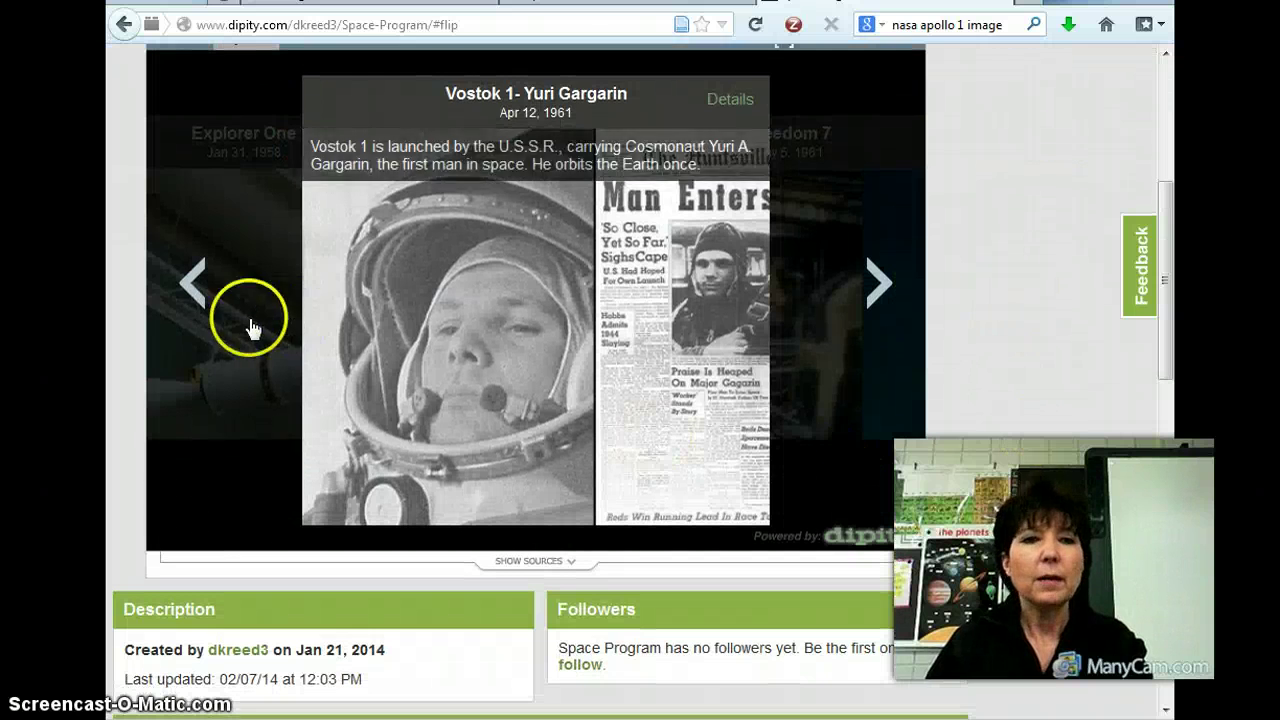
click(195, 289)
click(196, 287)
click(196, 287)
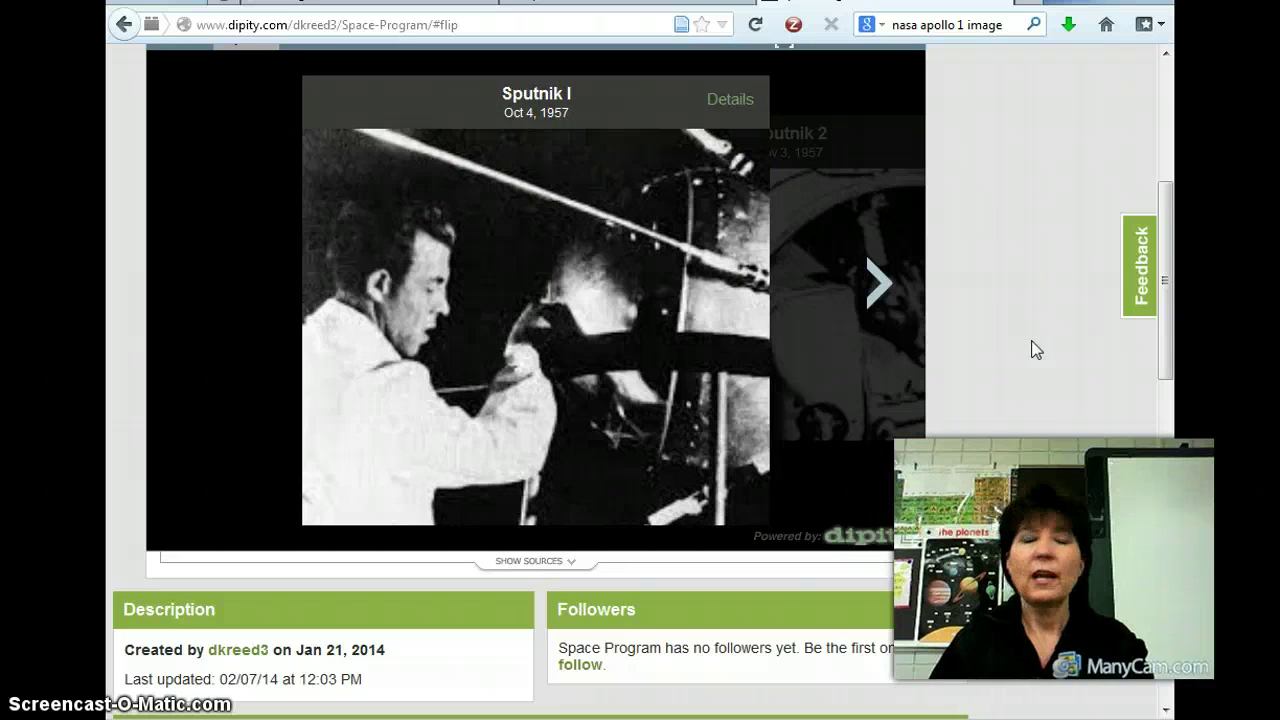
Step: Page forward through Sputnik 2, Explorer One, Vostok 1 and Freedom 7 to John Glenn - Mercury Friendship 7
mouse_move(529, 129)
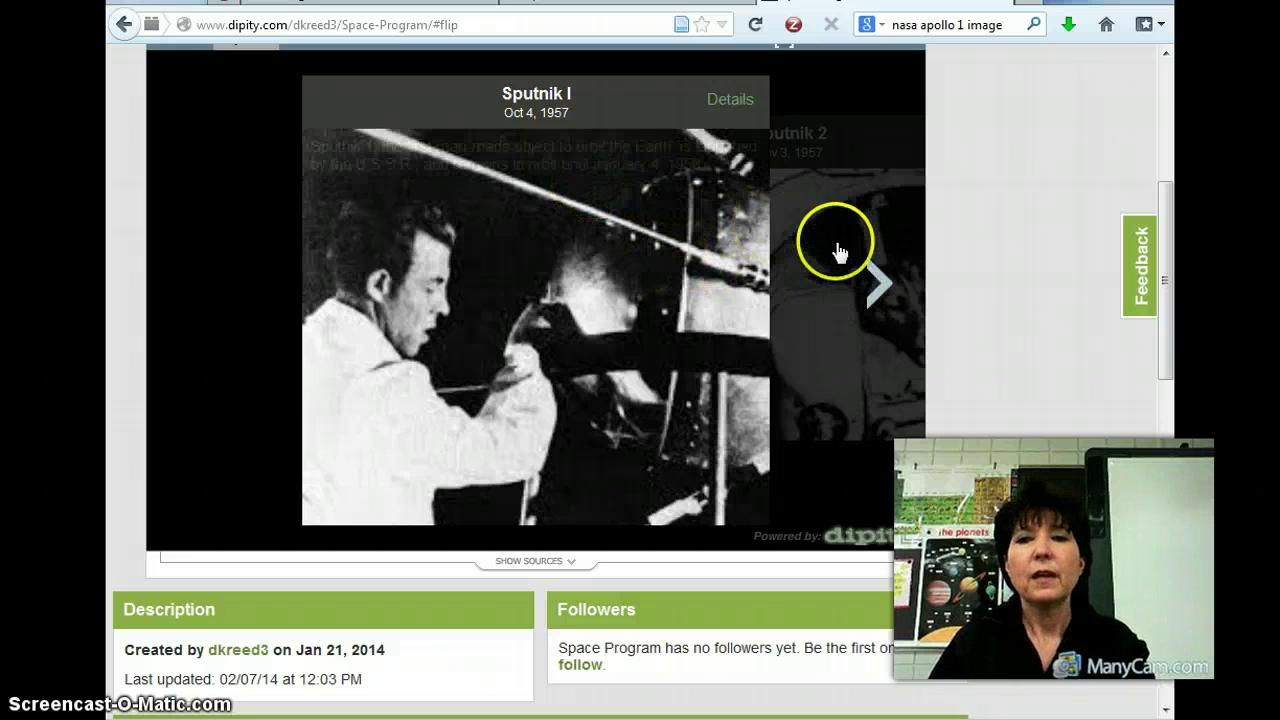
click(874, 284)
mouse_move(714, 243)
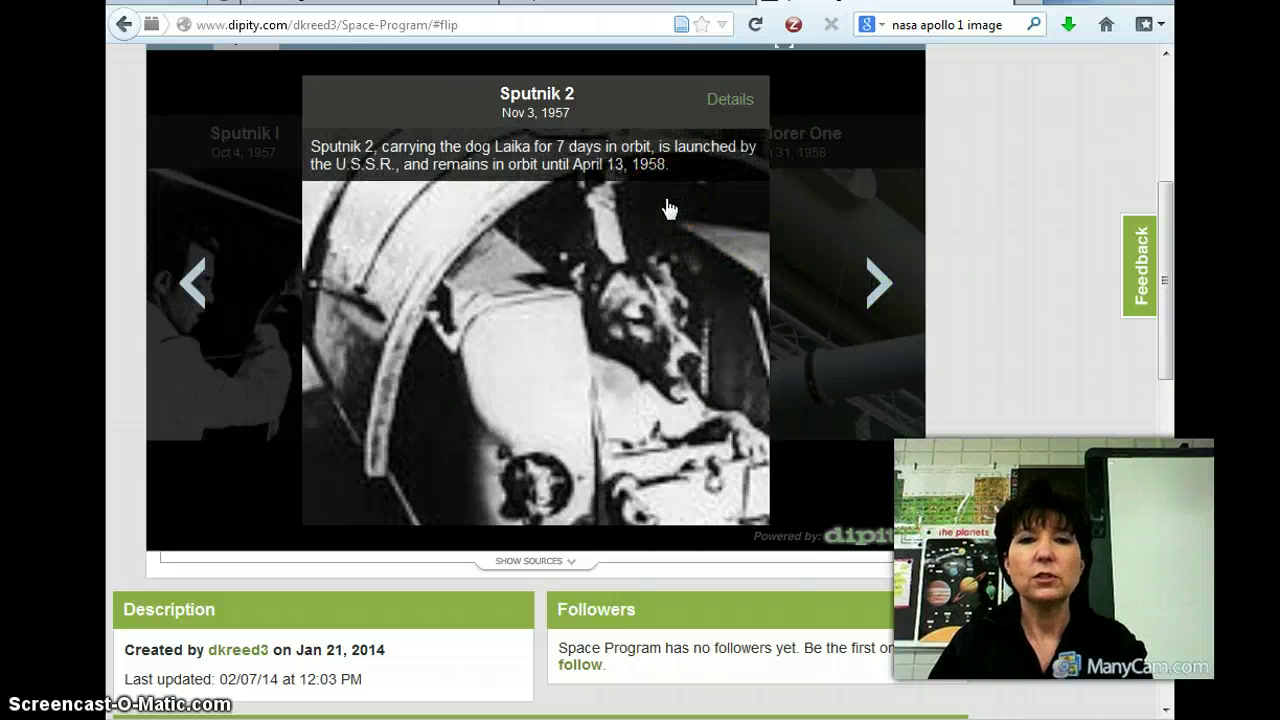
click(870, 288)
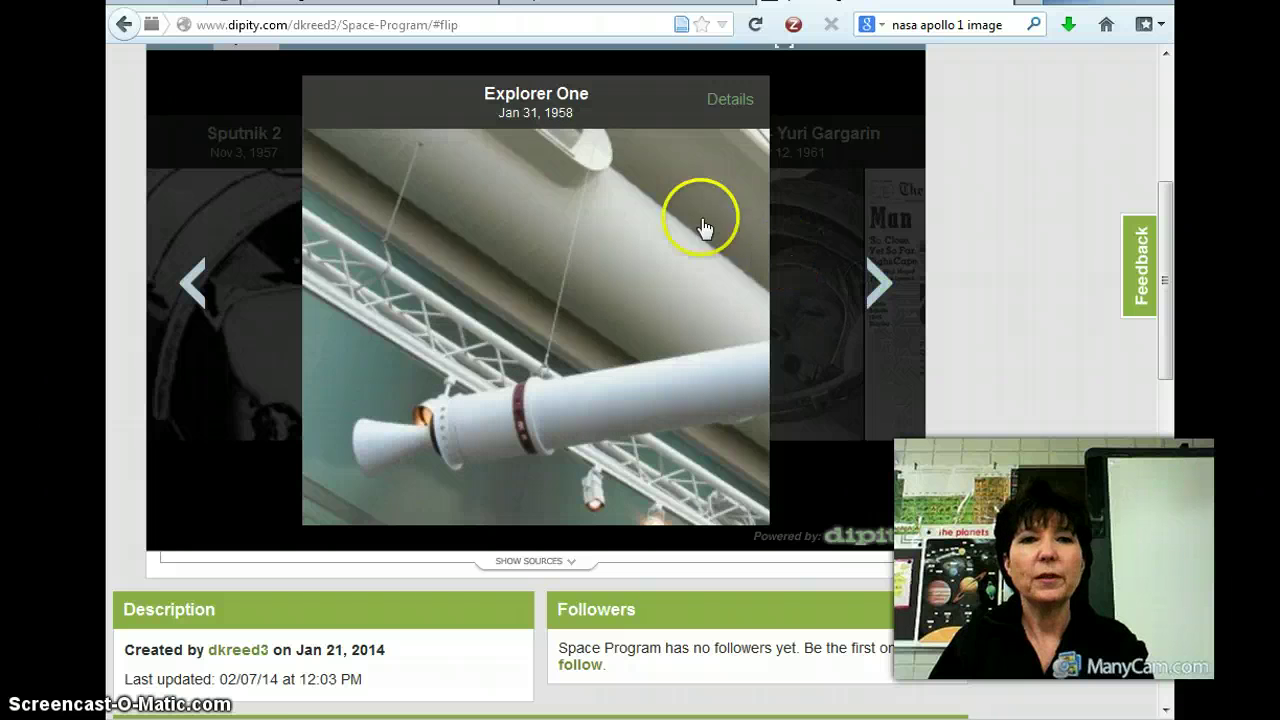
click(870, 290)
mouse_move(617, 180)
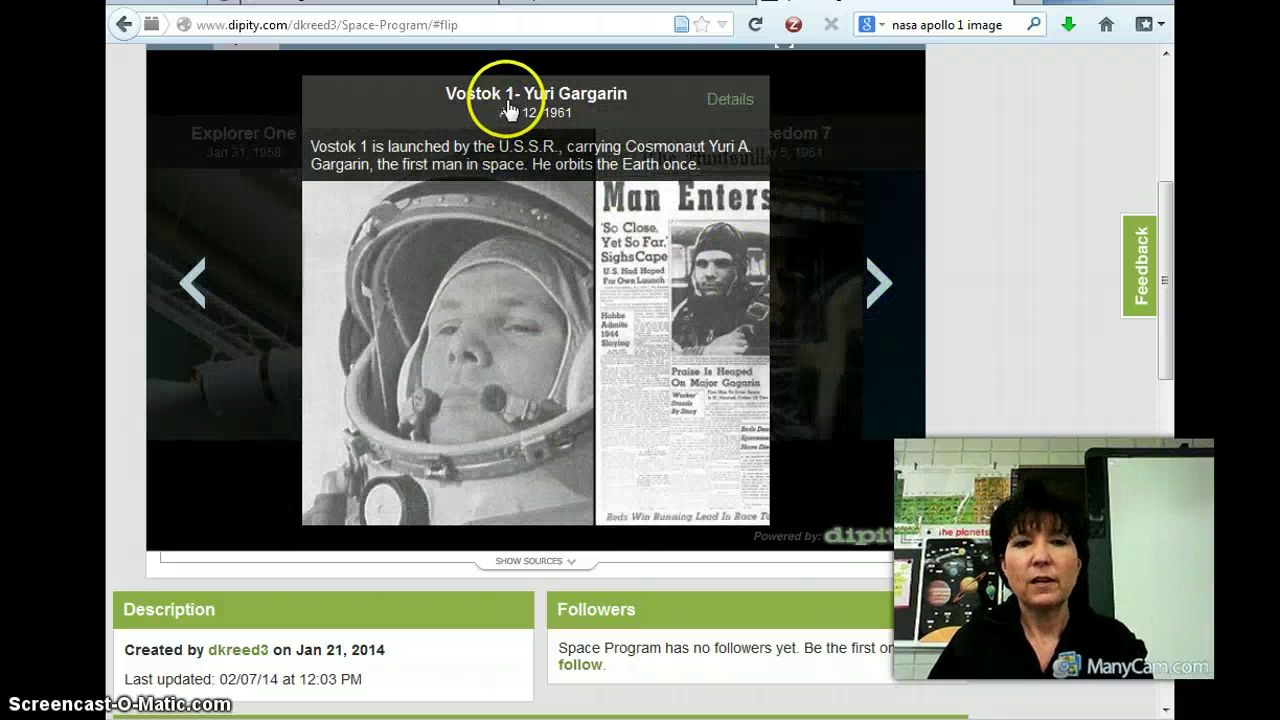
click(875, 285)
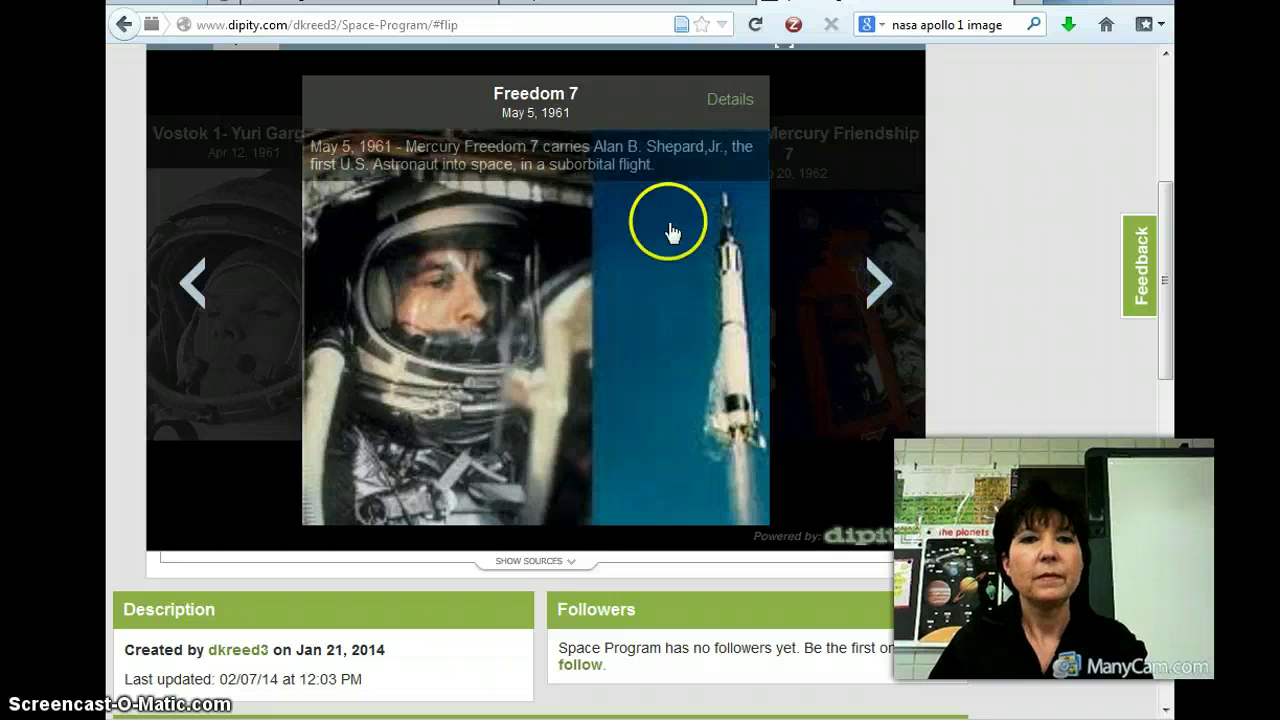
click(866, 277)
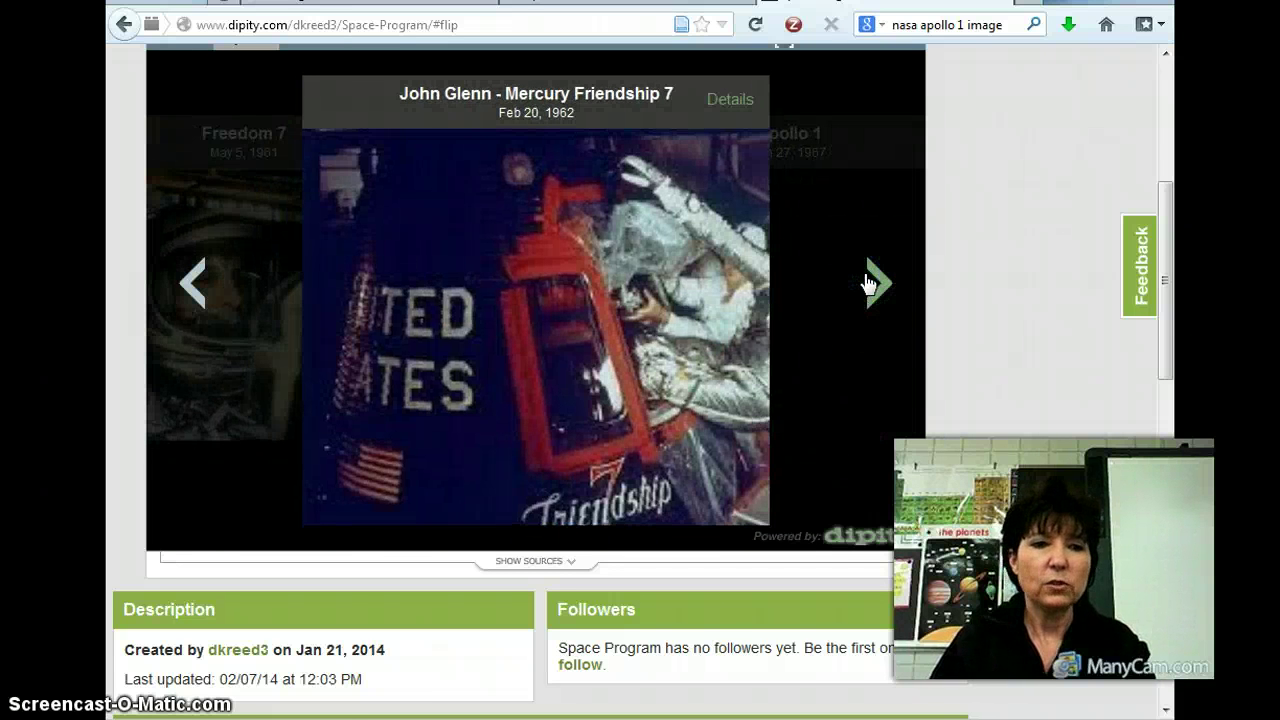
drag(1166, 286, 1169, 172)
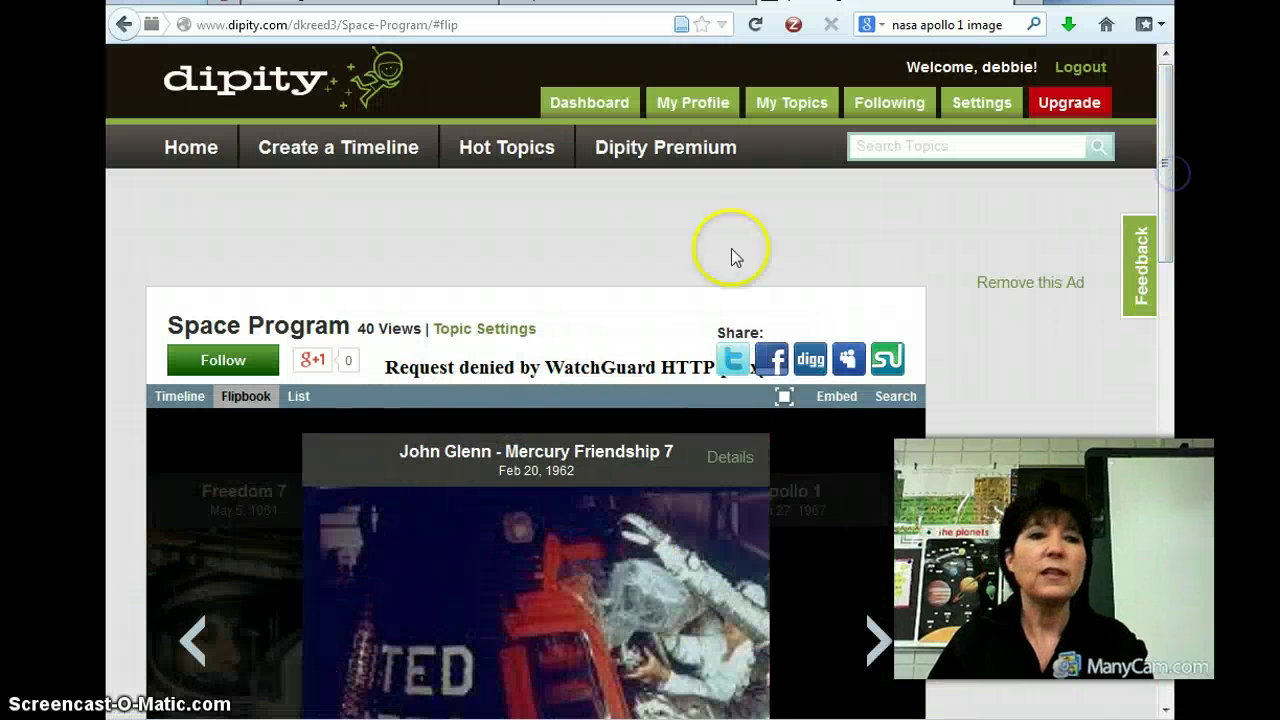
Step: Switch to List view and scroll through the Apollo event entries down to Apollo 1
click(298, 396)
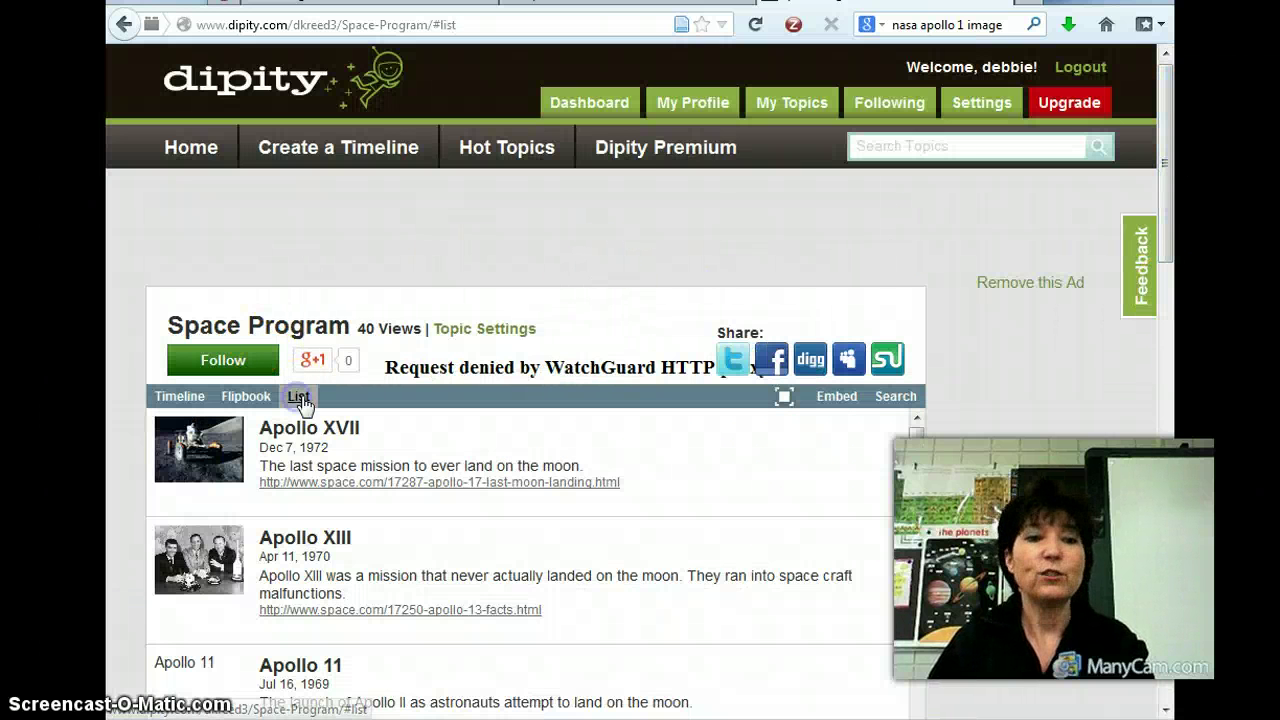
drag(1166, 237, 1173, 343)
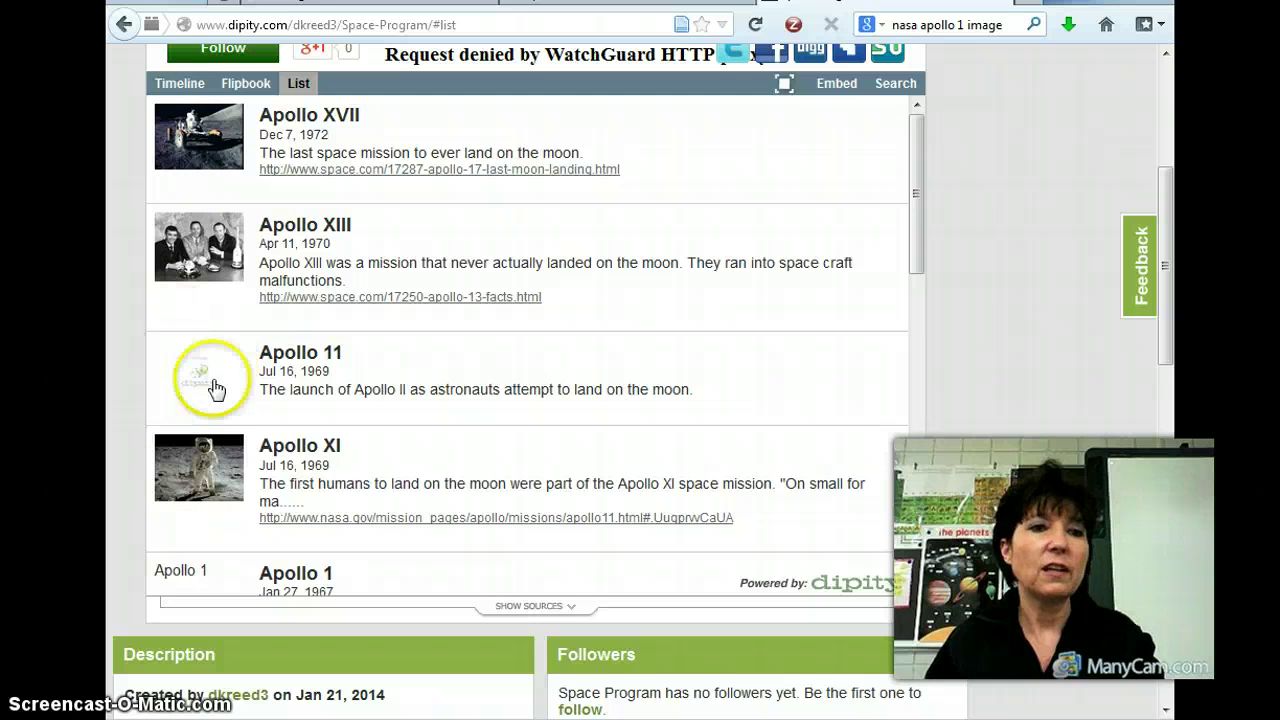
scroll(229, 380, down, 2)
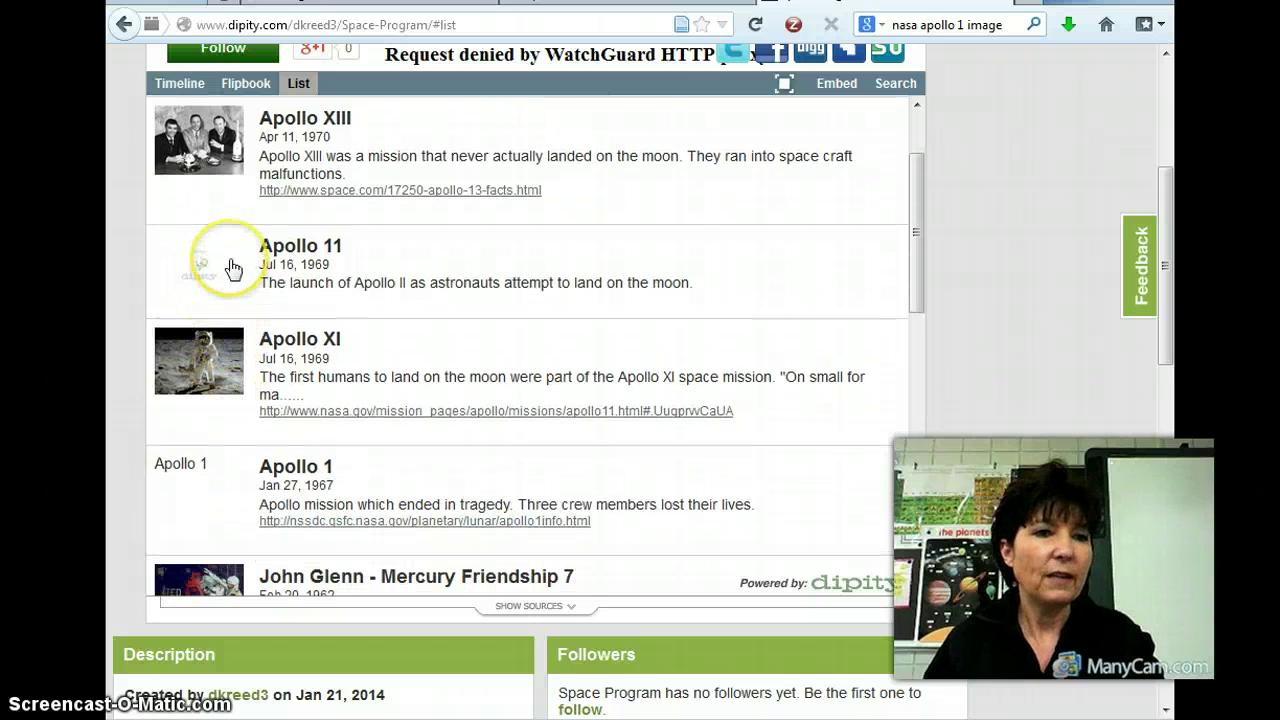
scroll(189, 363, down, 2)
scroll(190, 370, down, 2)
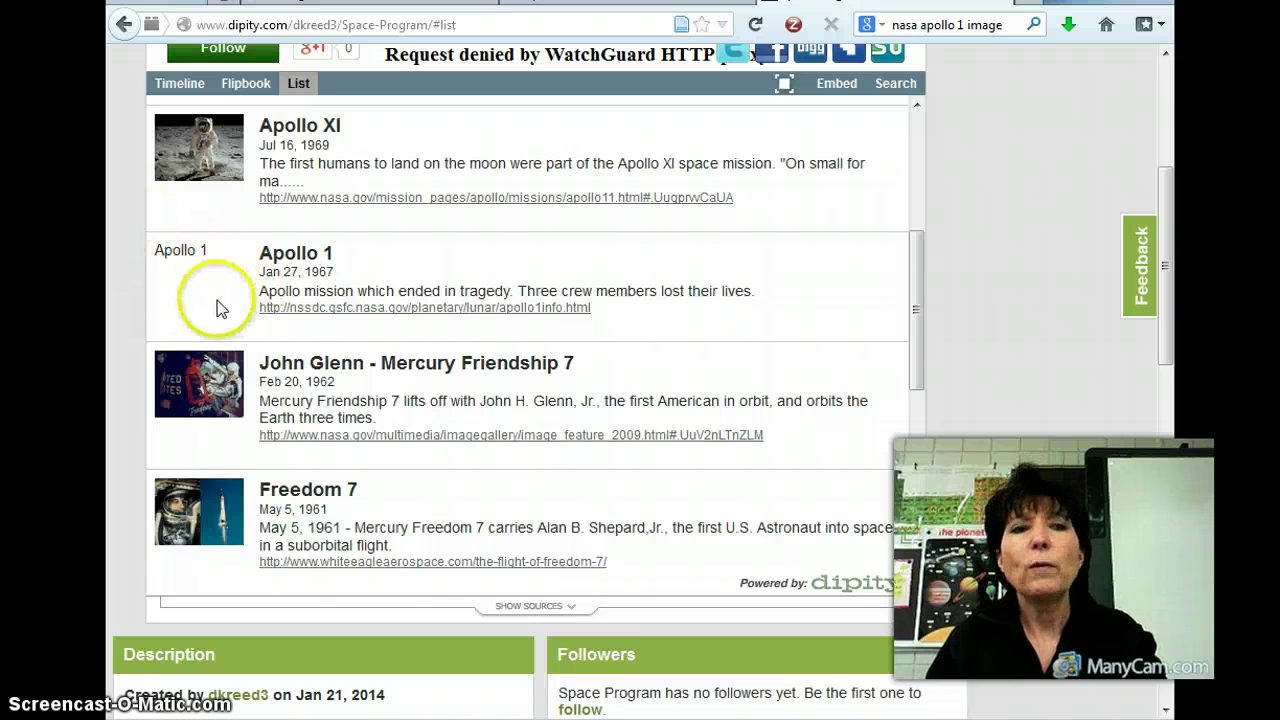
scroll(217, 305, down, 3)
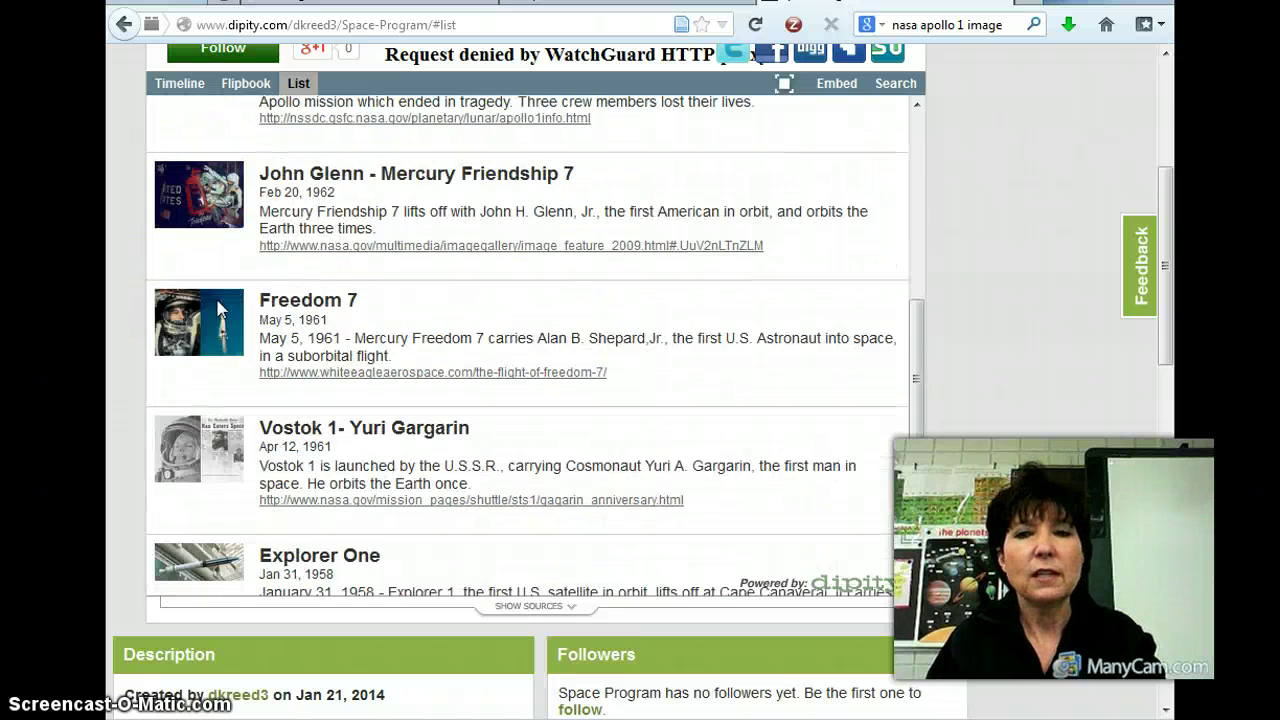
scroll(217, 308, up, 9)
Step: Scroll the list page again and return toward the top
click(1010, 116)
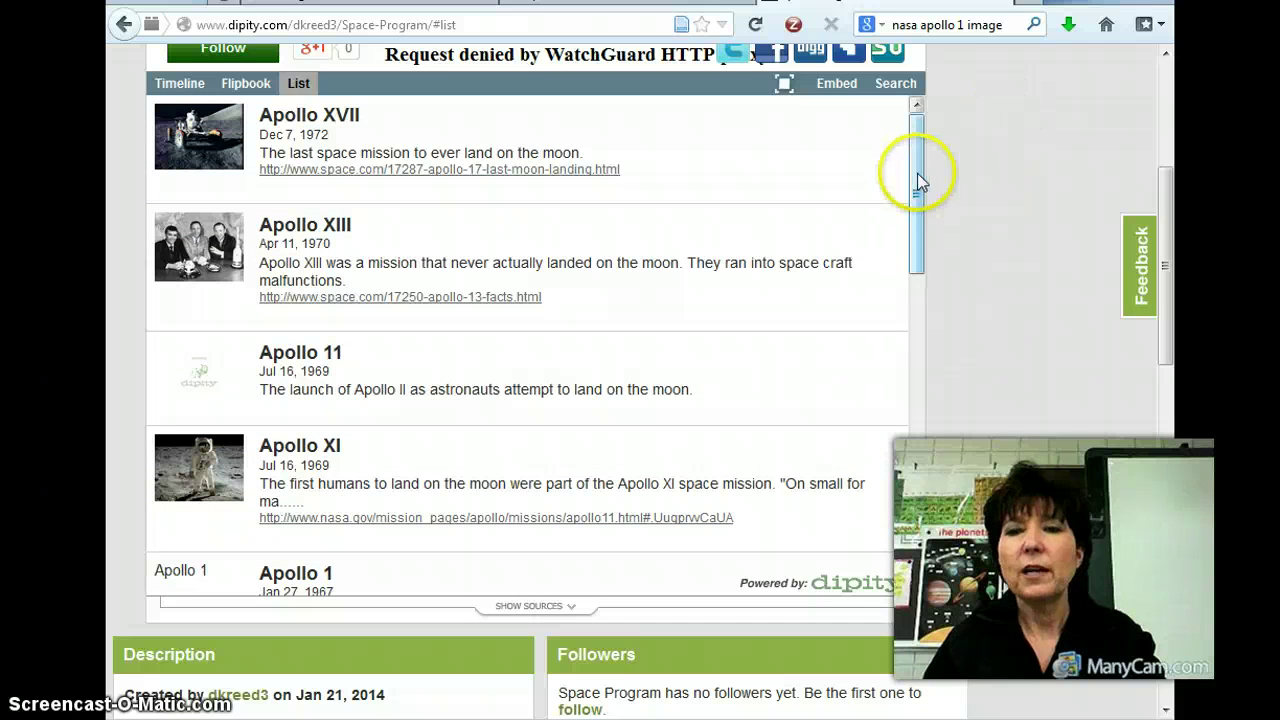
drag(1160, 202, 1175, 138)
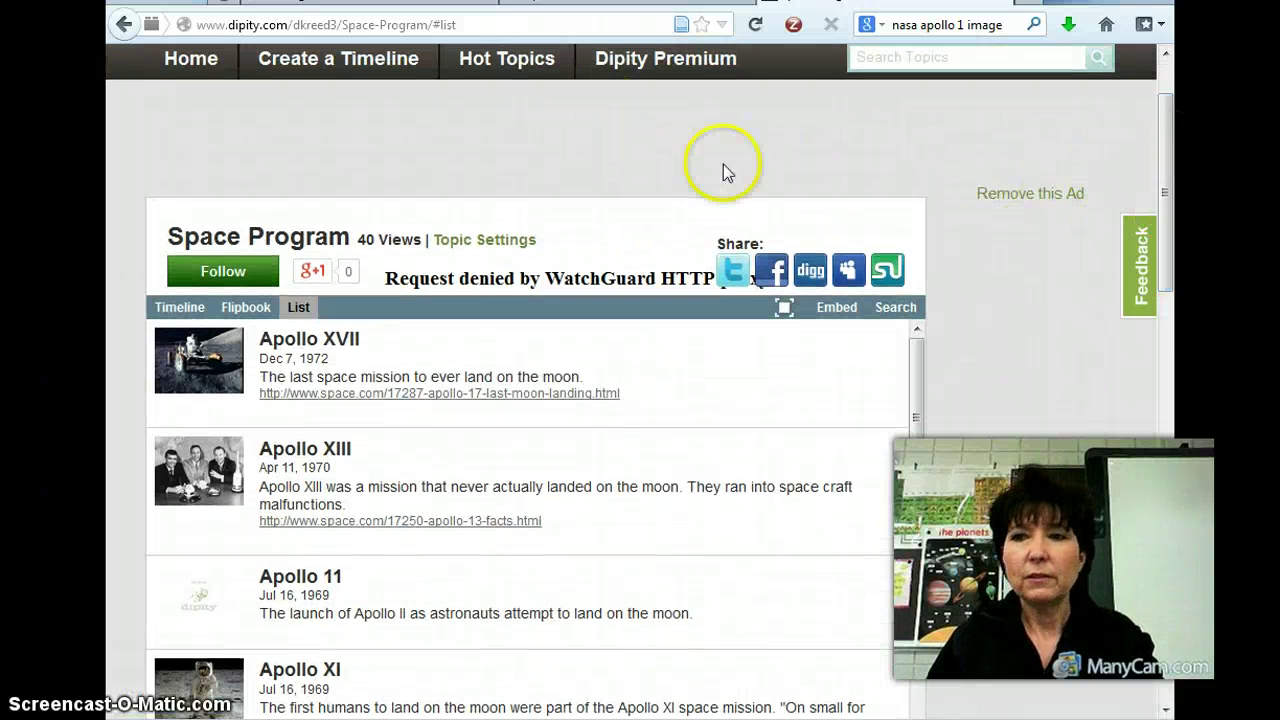
scroll(957, 222, down, 10)
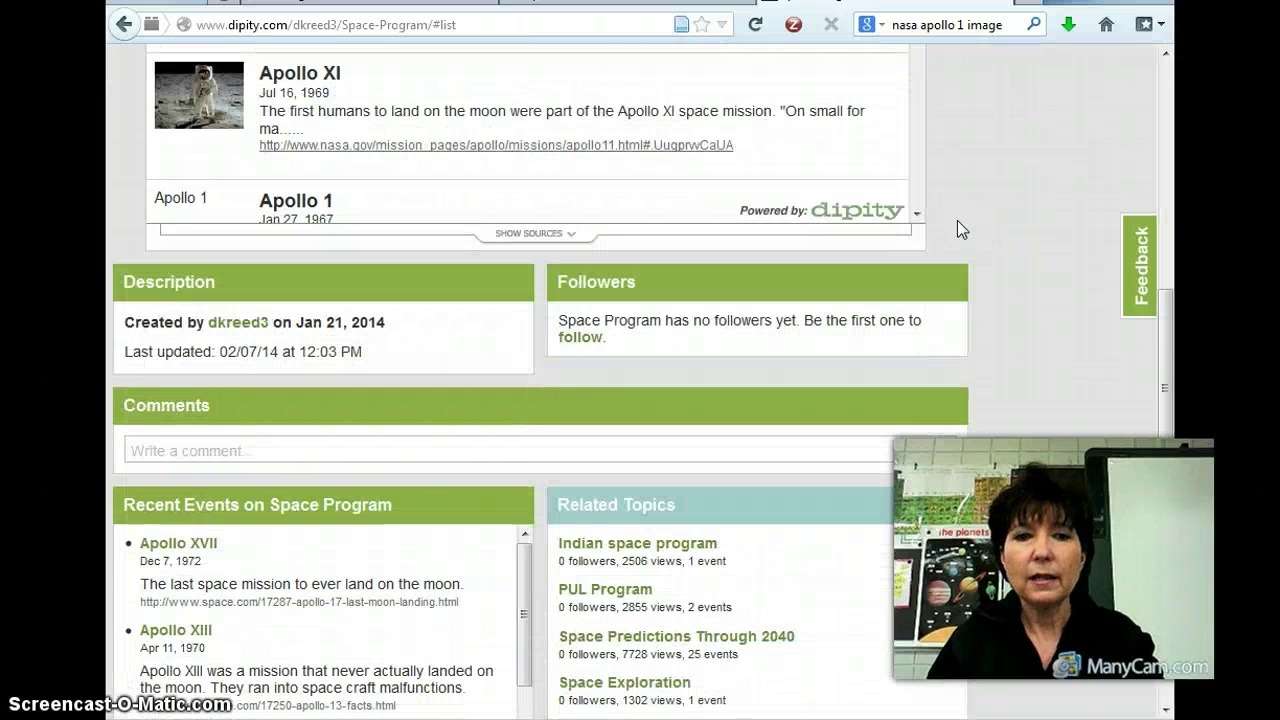
scroll(957, 222, down, 10)
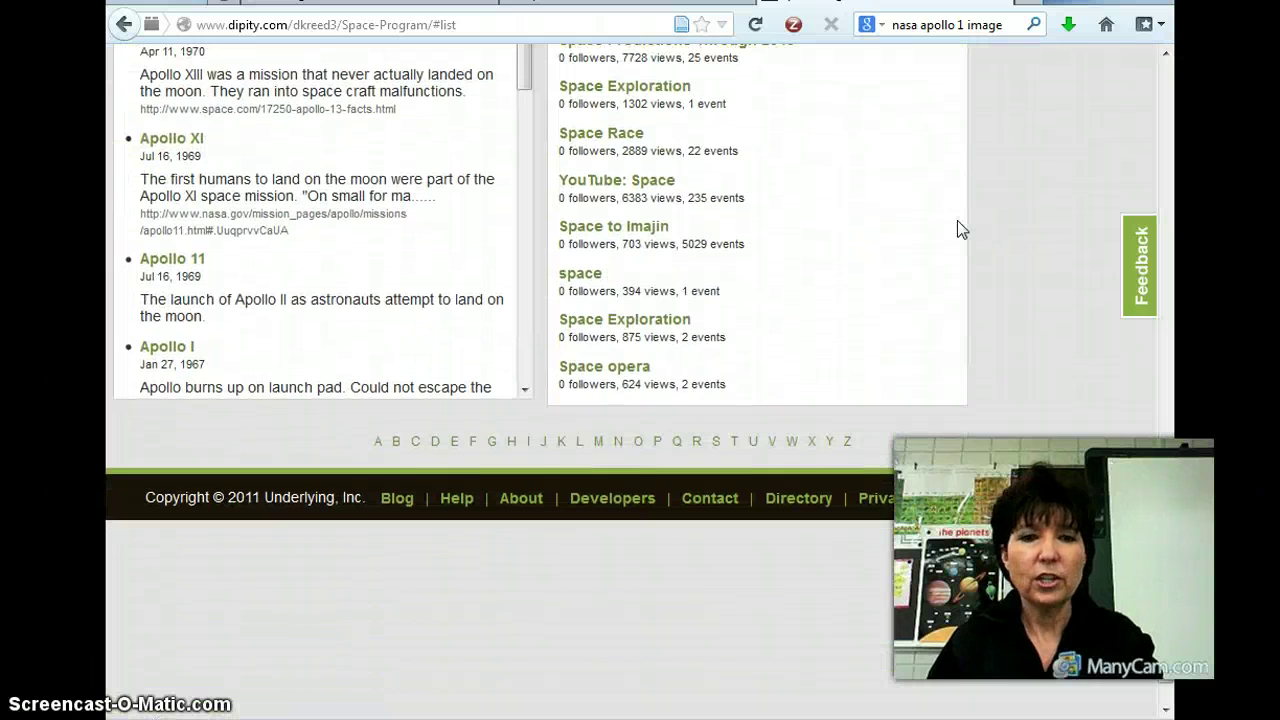
scroll(957, 225, up, 20)
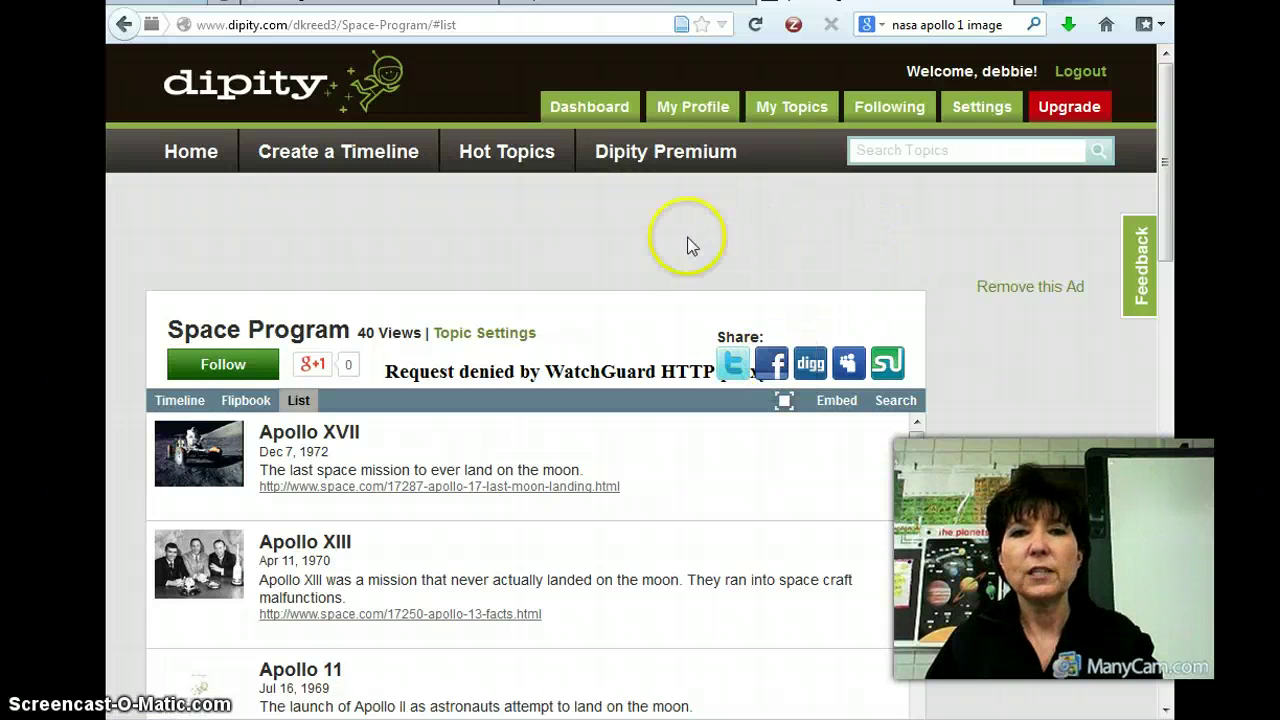
Step: Look over the Dipity Premium plans comparison table, then go to My Topics
click(1045, 104)
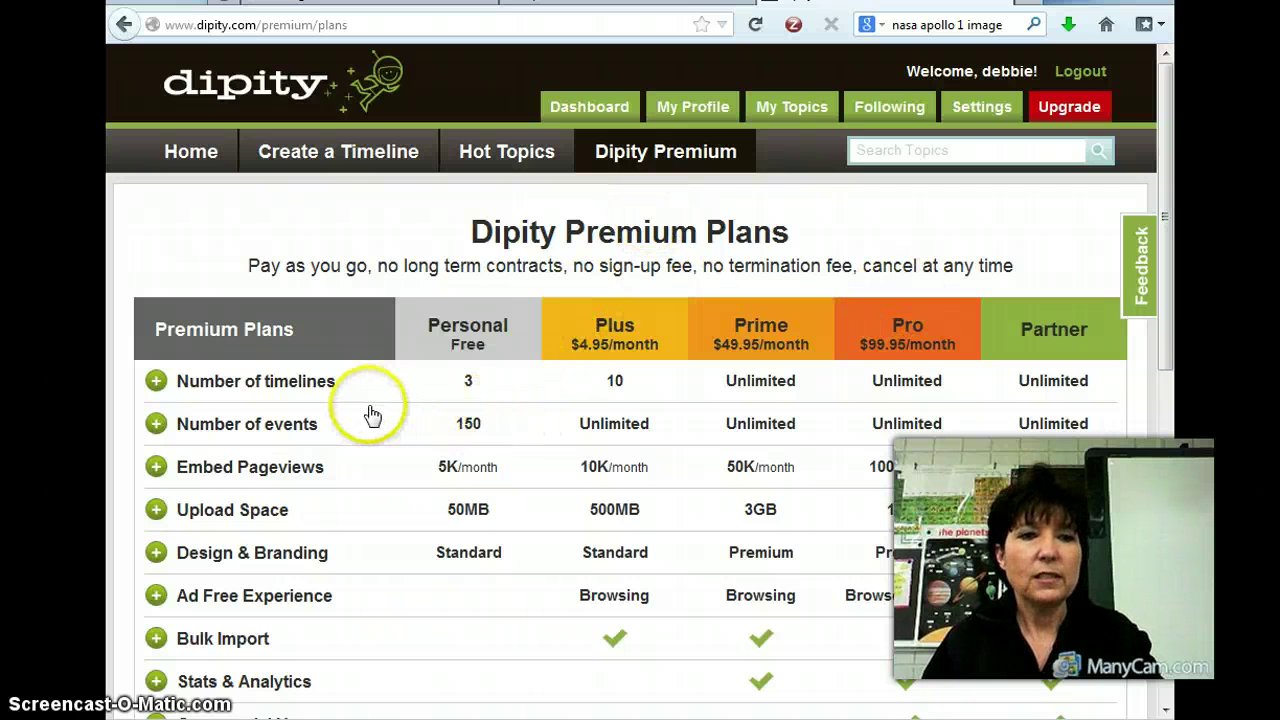
scroll(493, 425, down, 5)
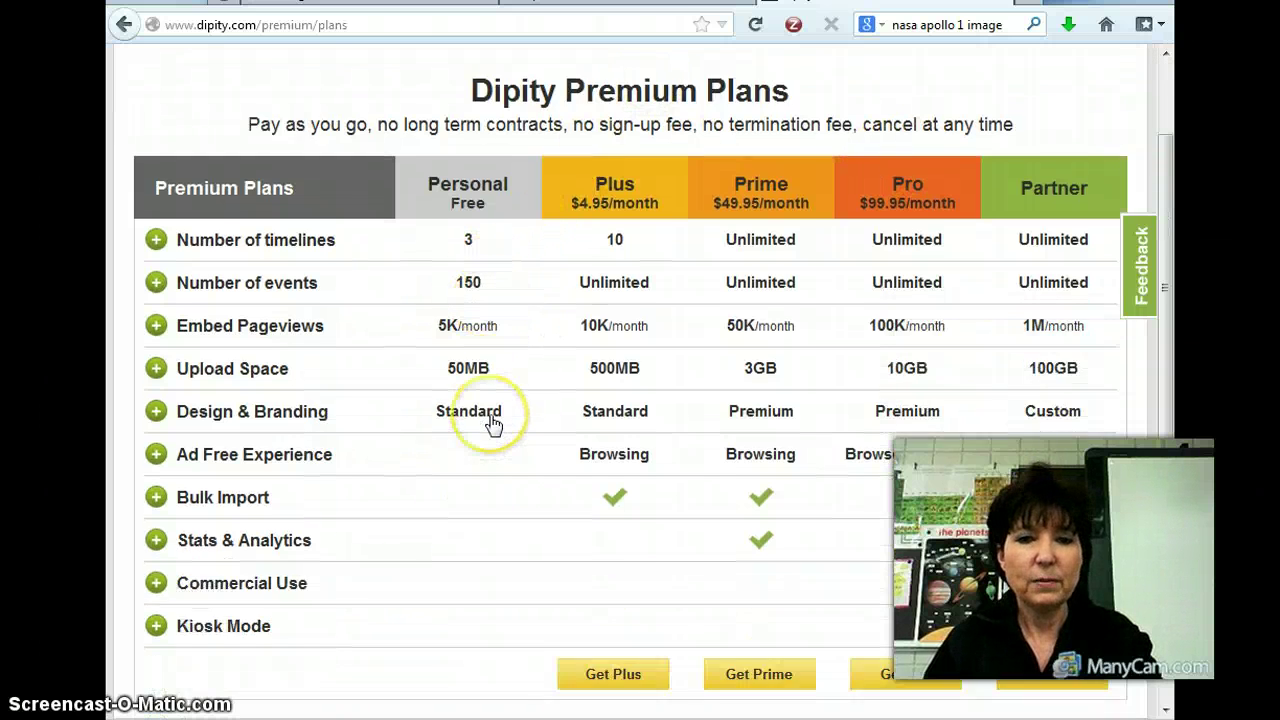
scroll(493, 425, up, 5)
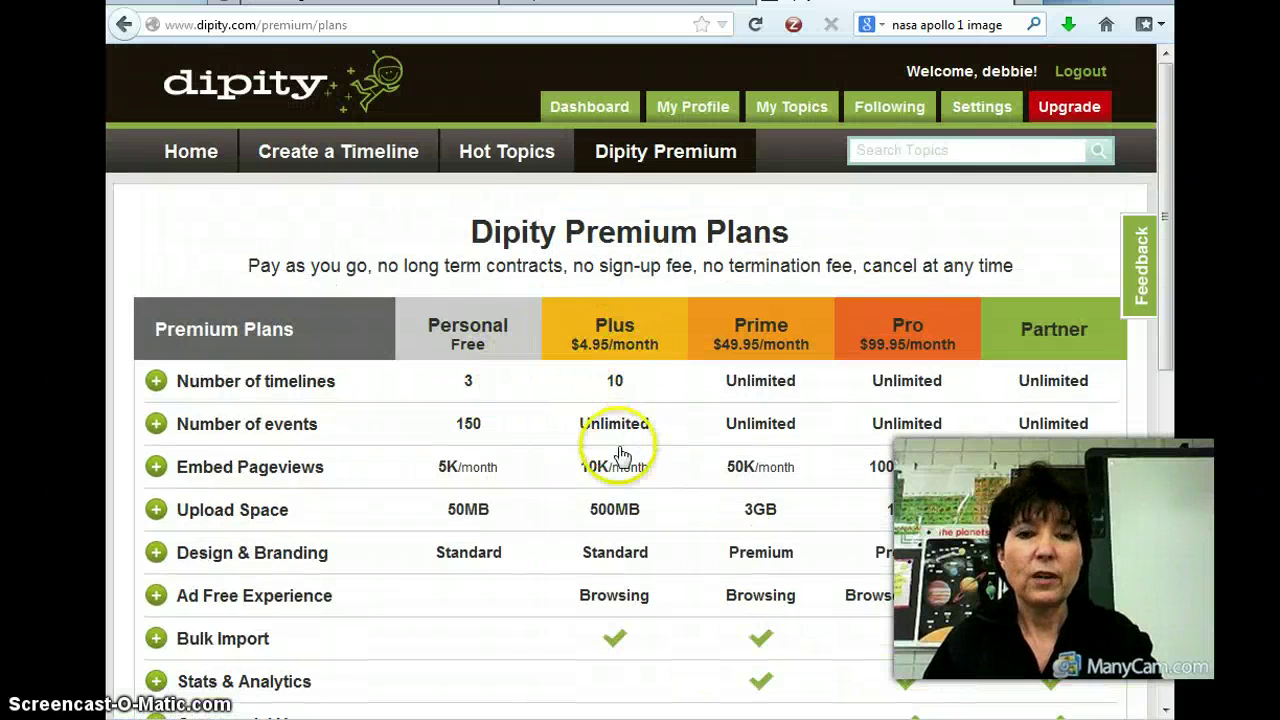
scroll(623, 491, down, 5)
scroll(623, 491, up, 5)
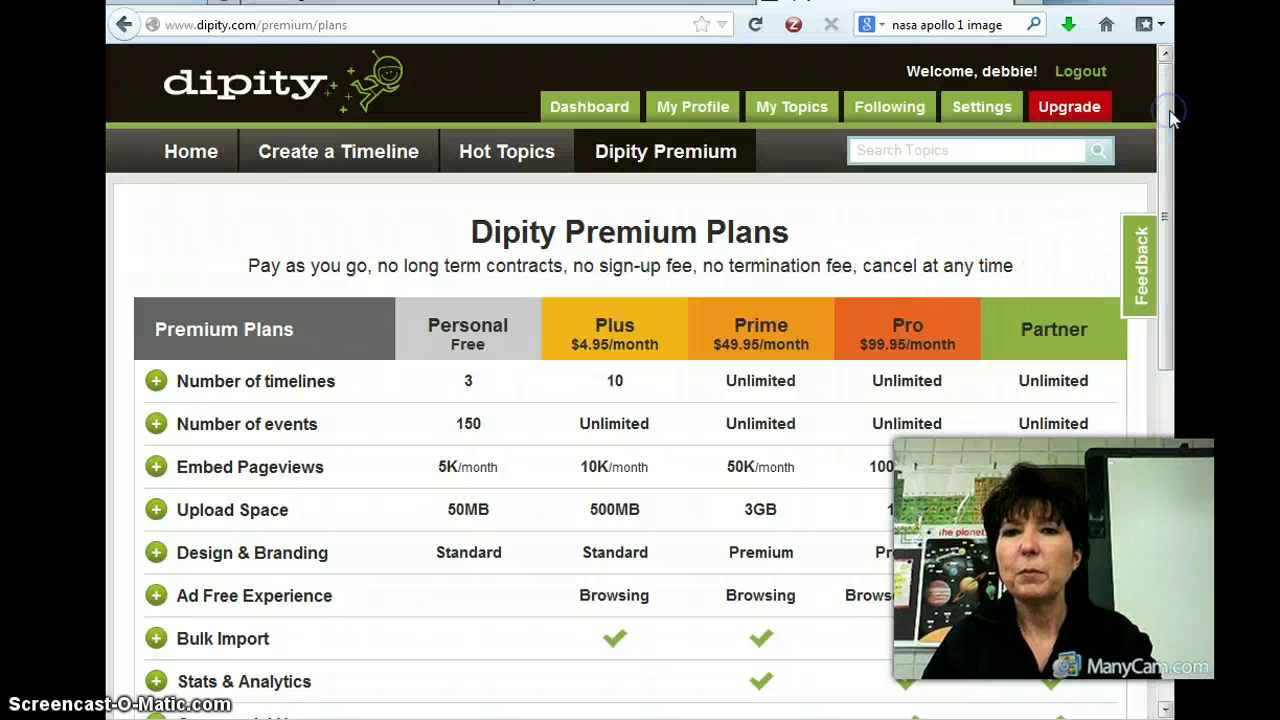
click(800, 108)
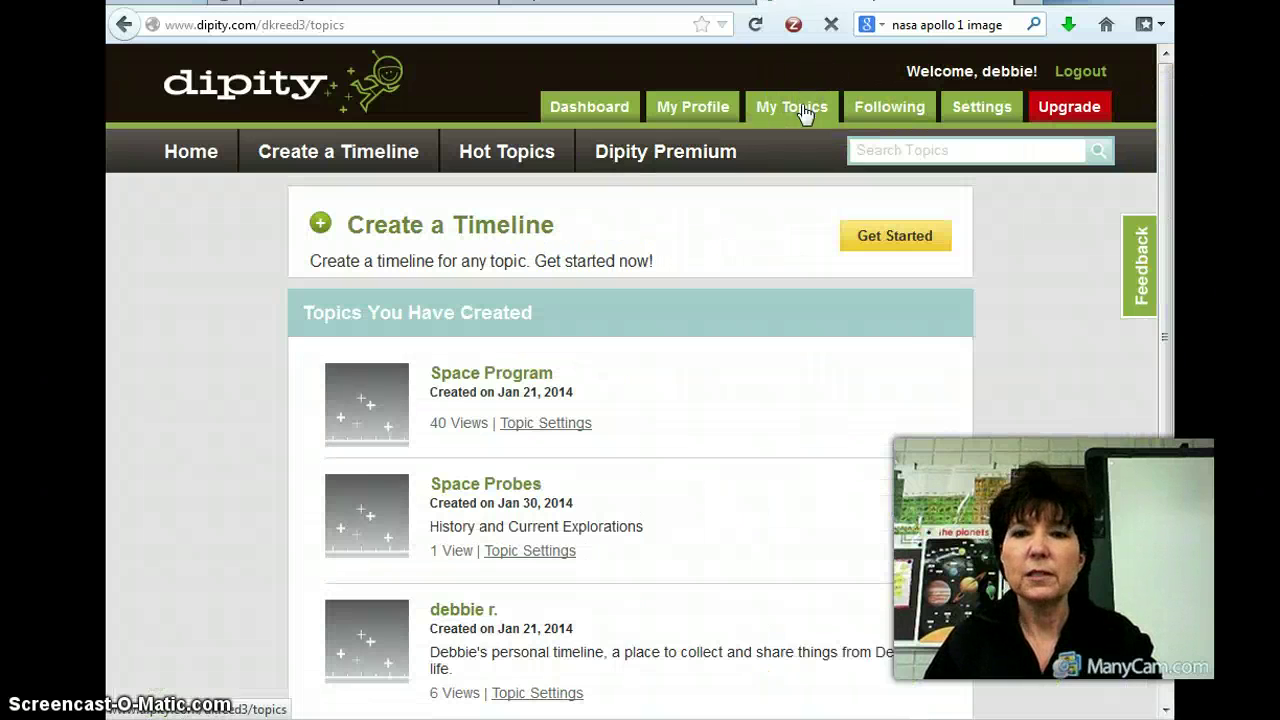
Step: Open Space Program from Topics You Have Created and scroll through its timeline, now at 42 views
click(452, 378)
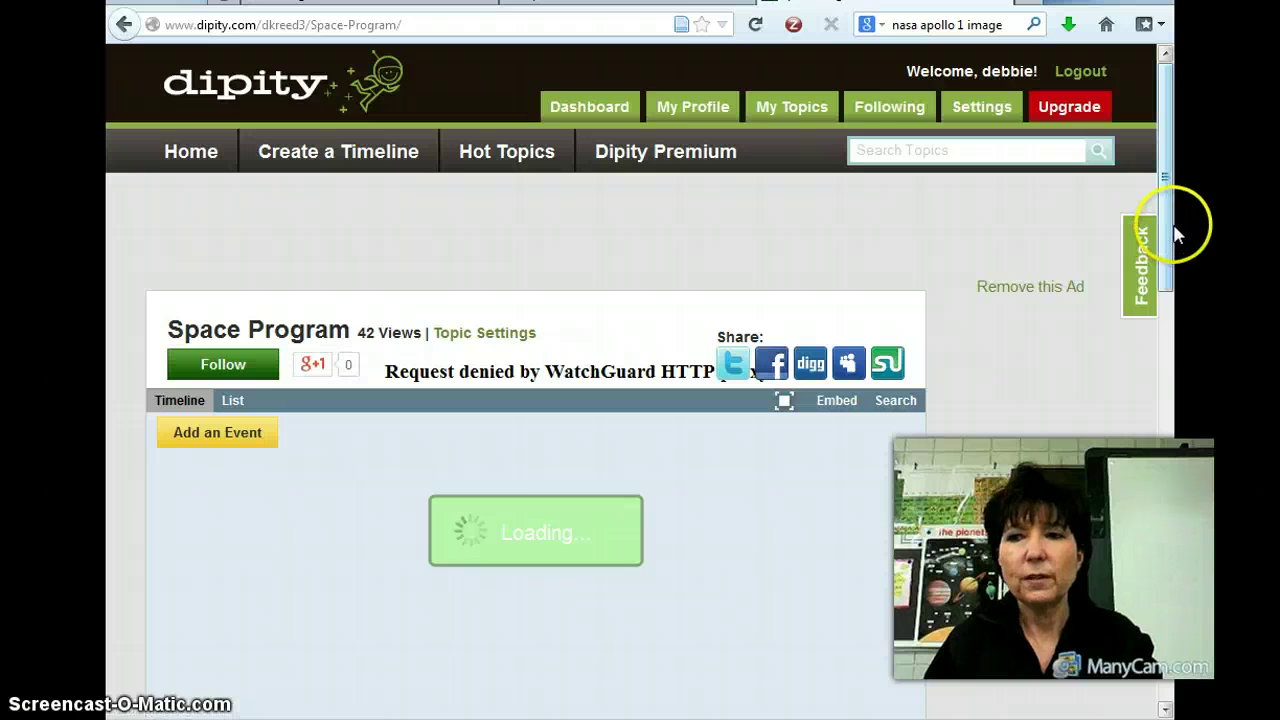
drag(1171, 234, 1171, 271)
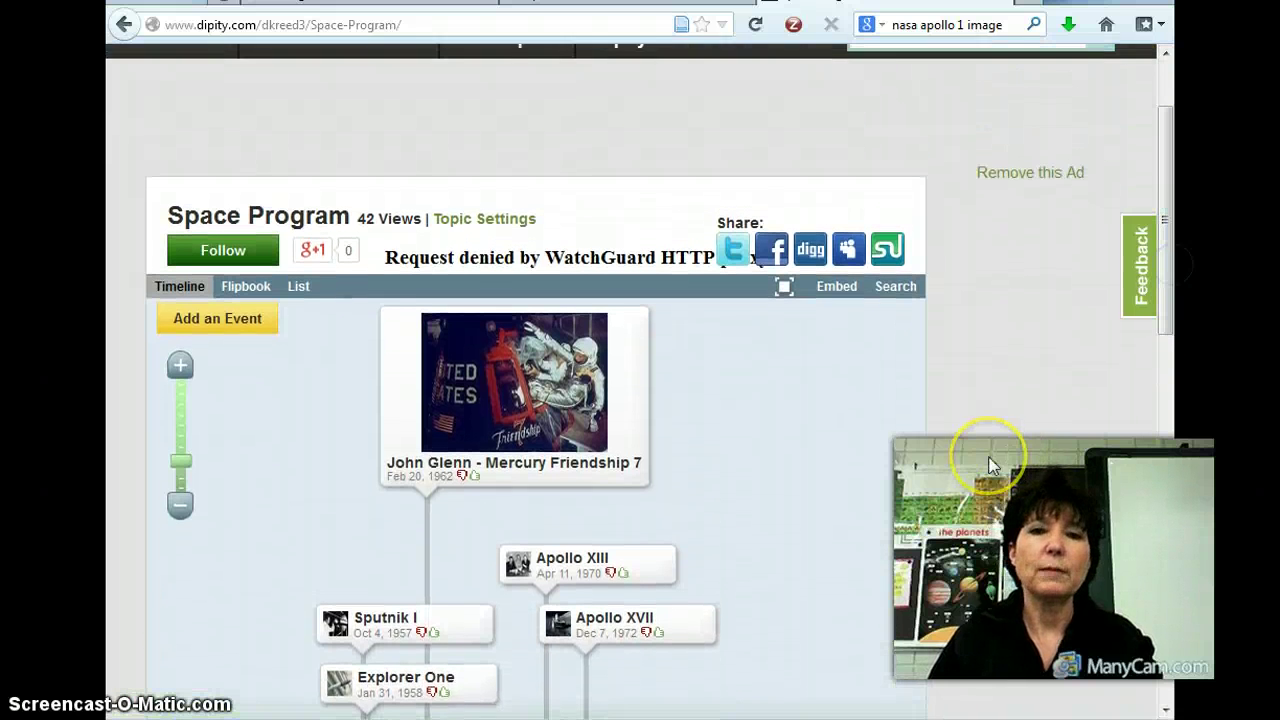
scroll(990, 465, up, 1)
scroll(990, 465, up, 1)
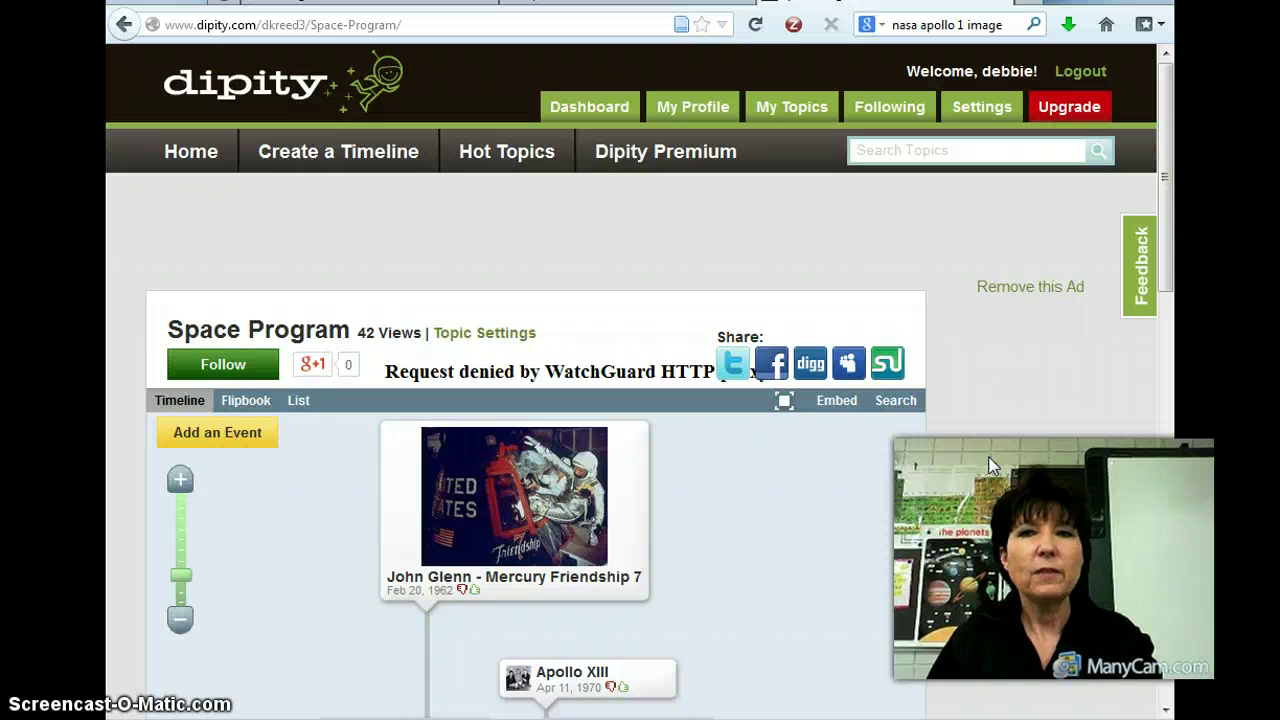